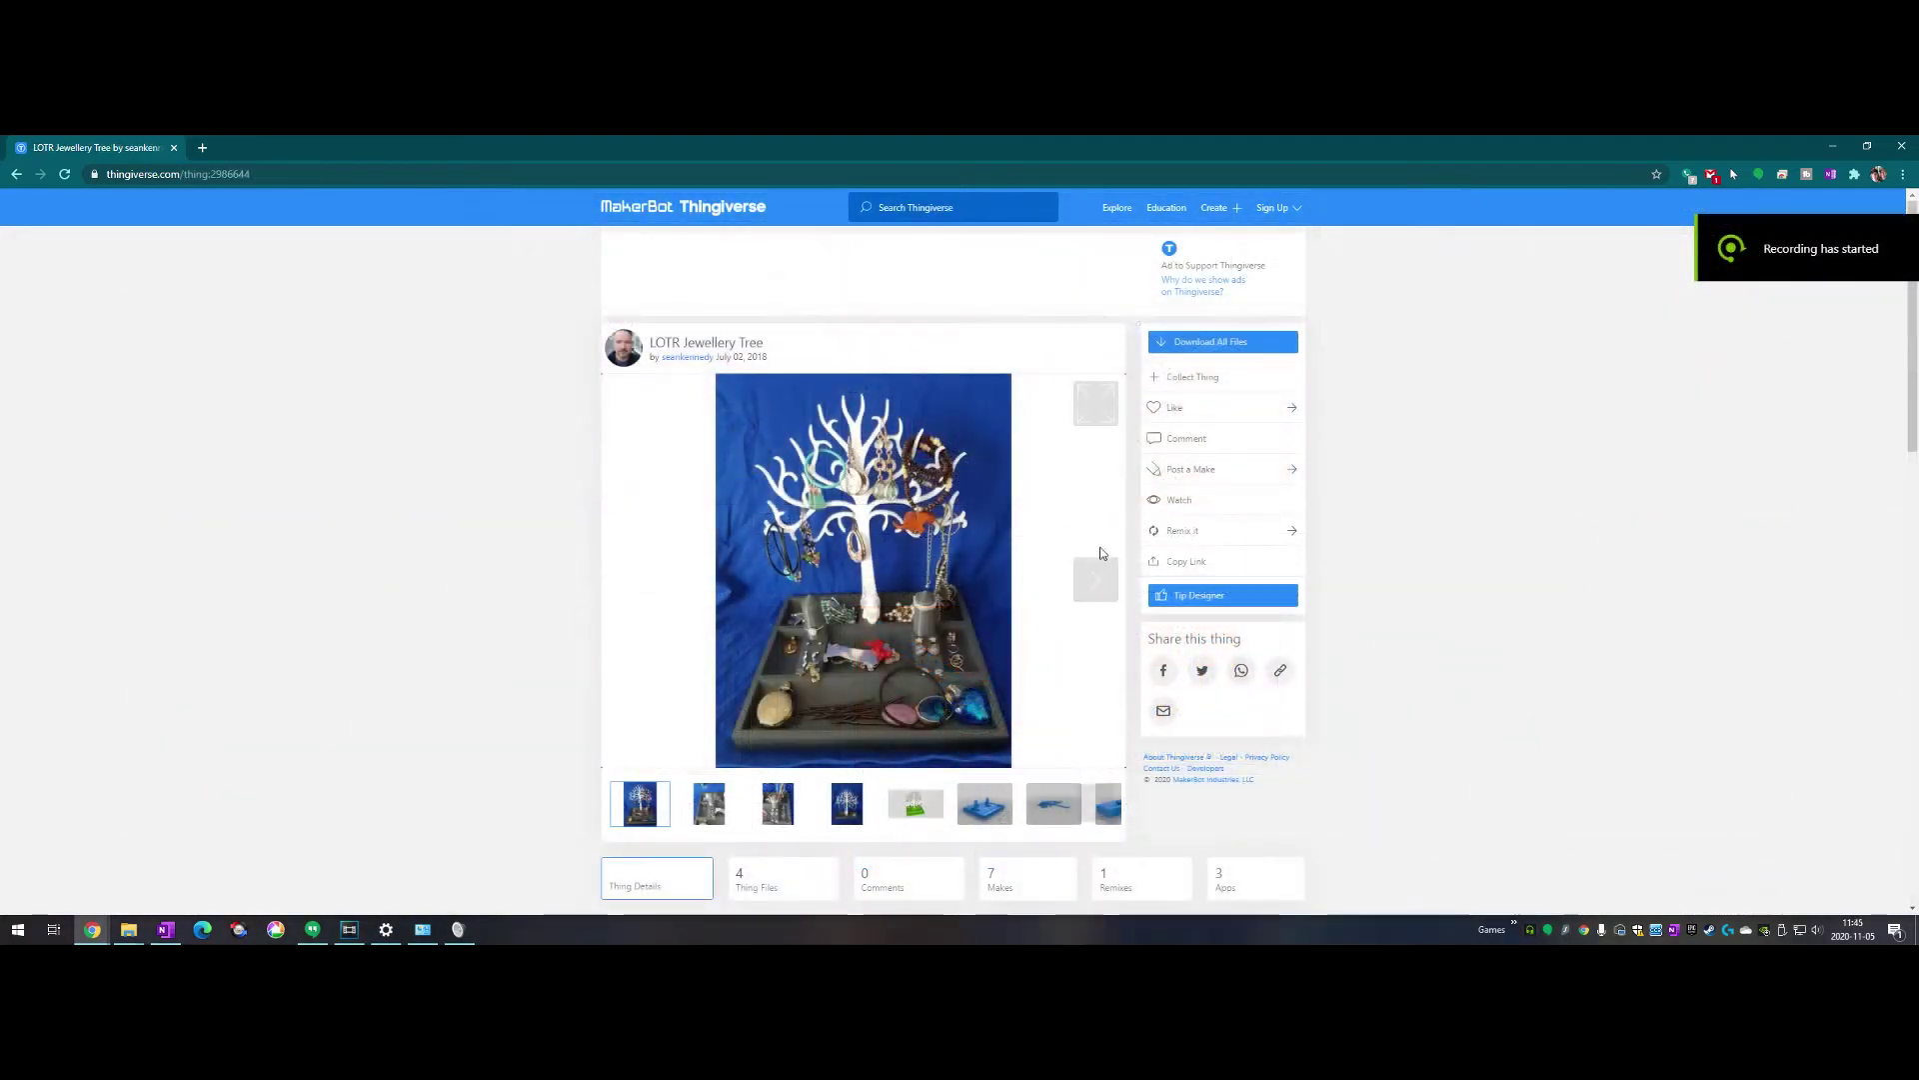
# Browse the LOTR Jewellery Tree image gallery, viewing the photos and the model renders of its tray and tree parts
pyautogui.click(1099, 584)
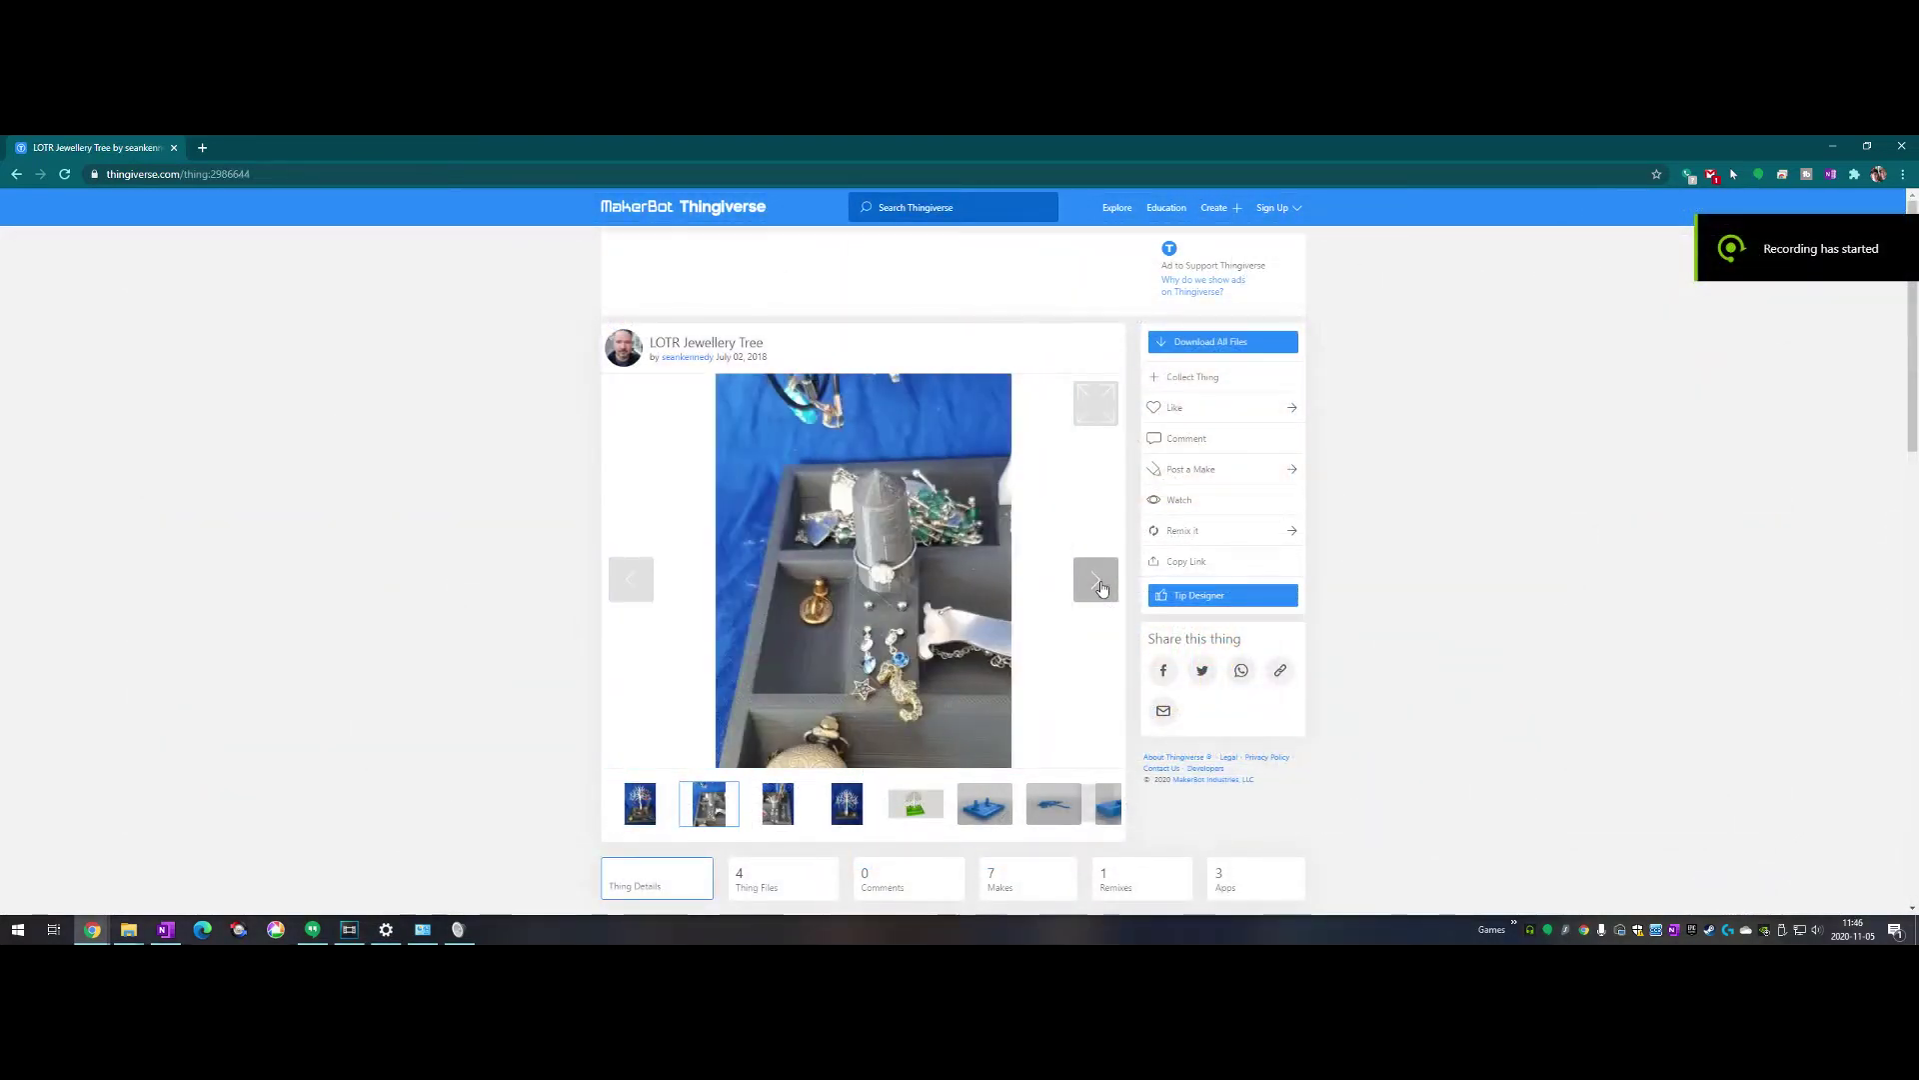
pyautogui.click(1099, 582)
pyautogui.click(1099, 583)
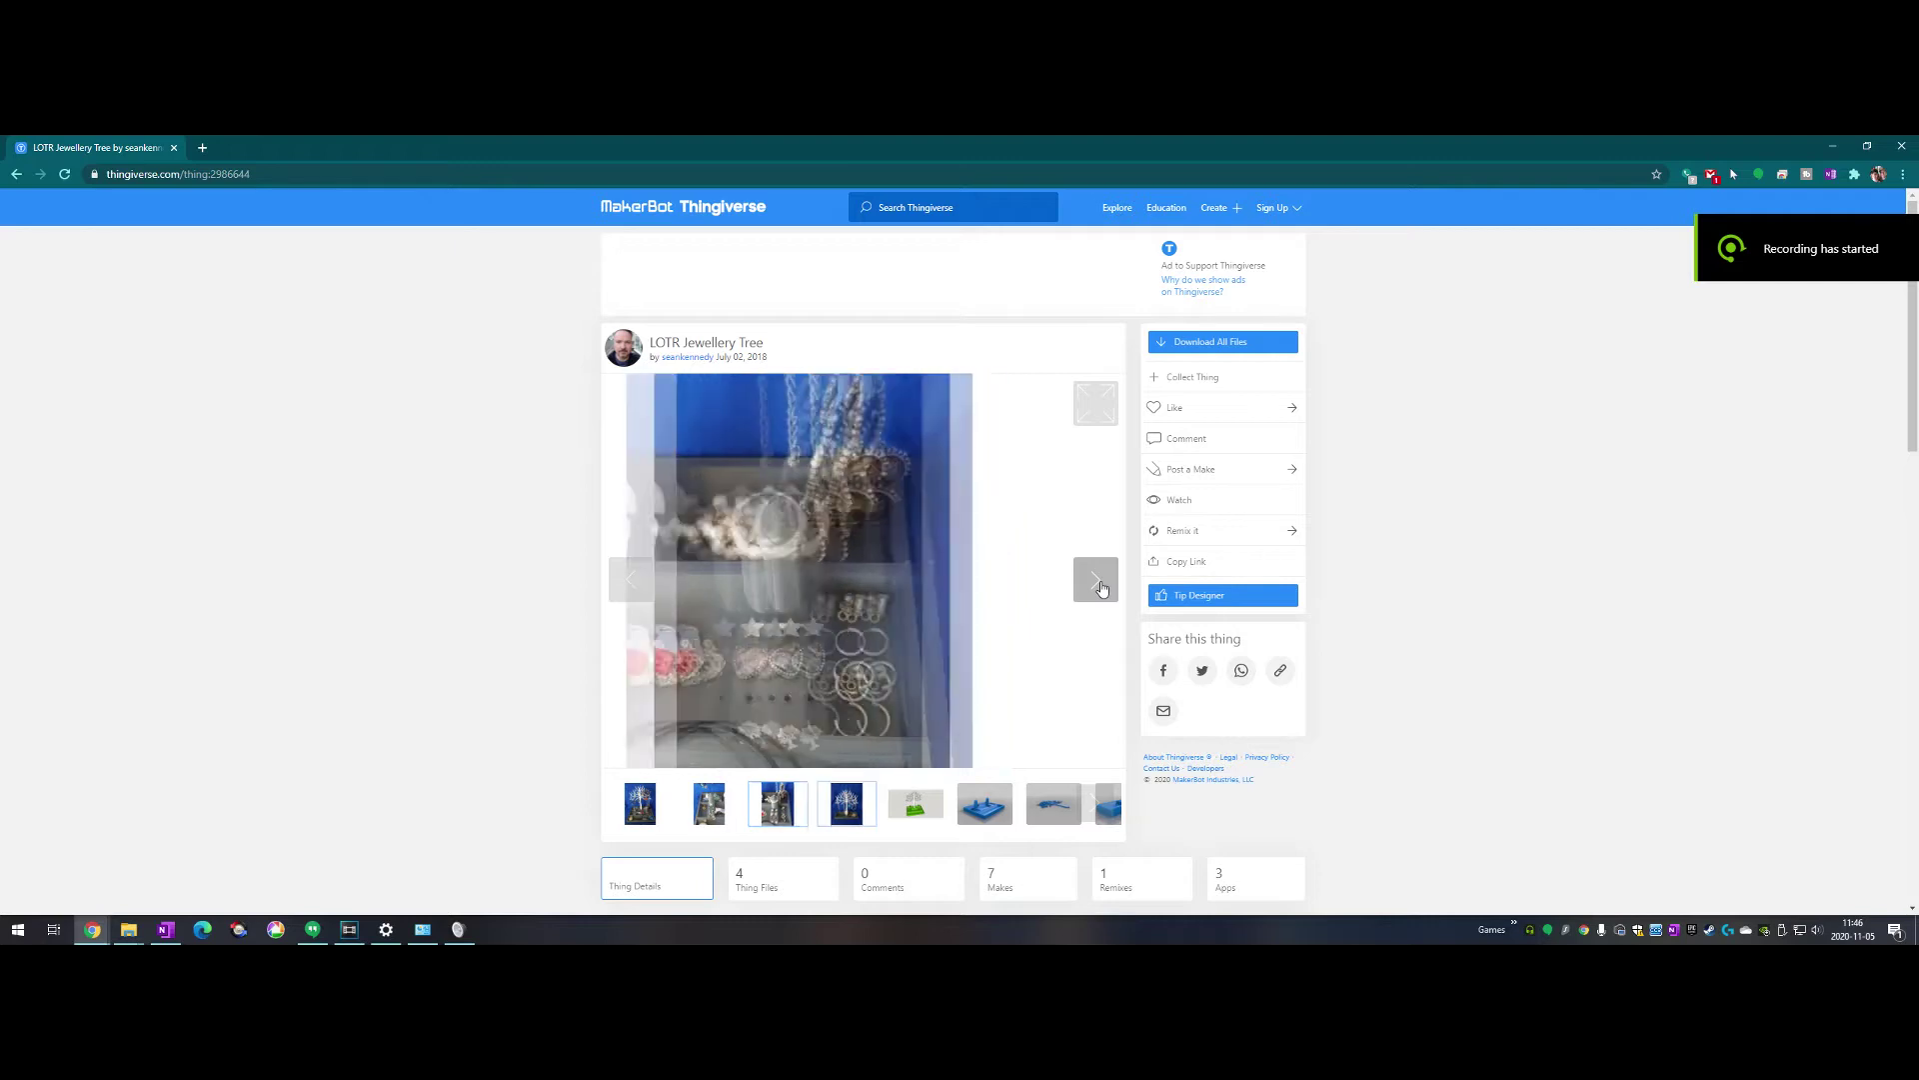
pyautogui.click(1098, 582)
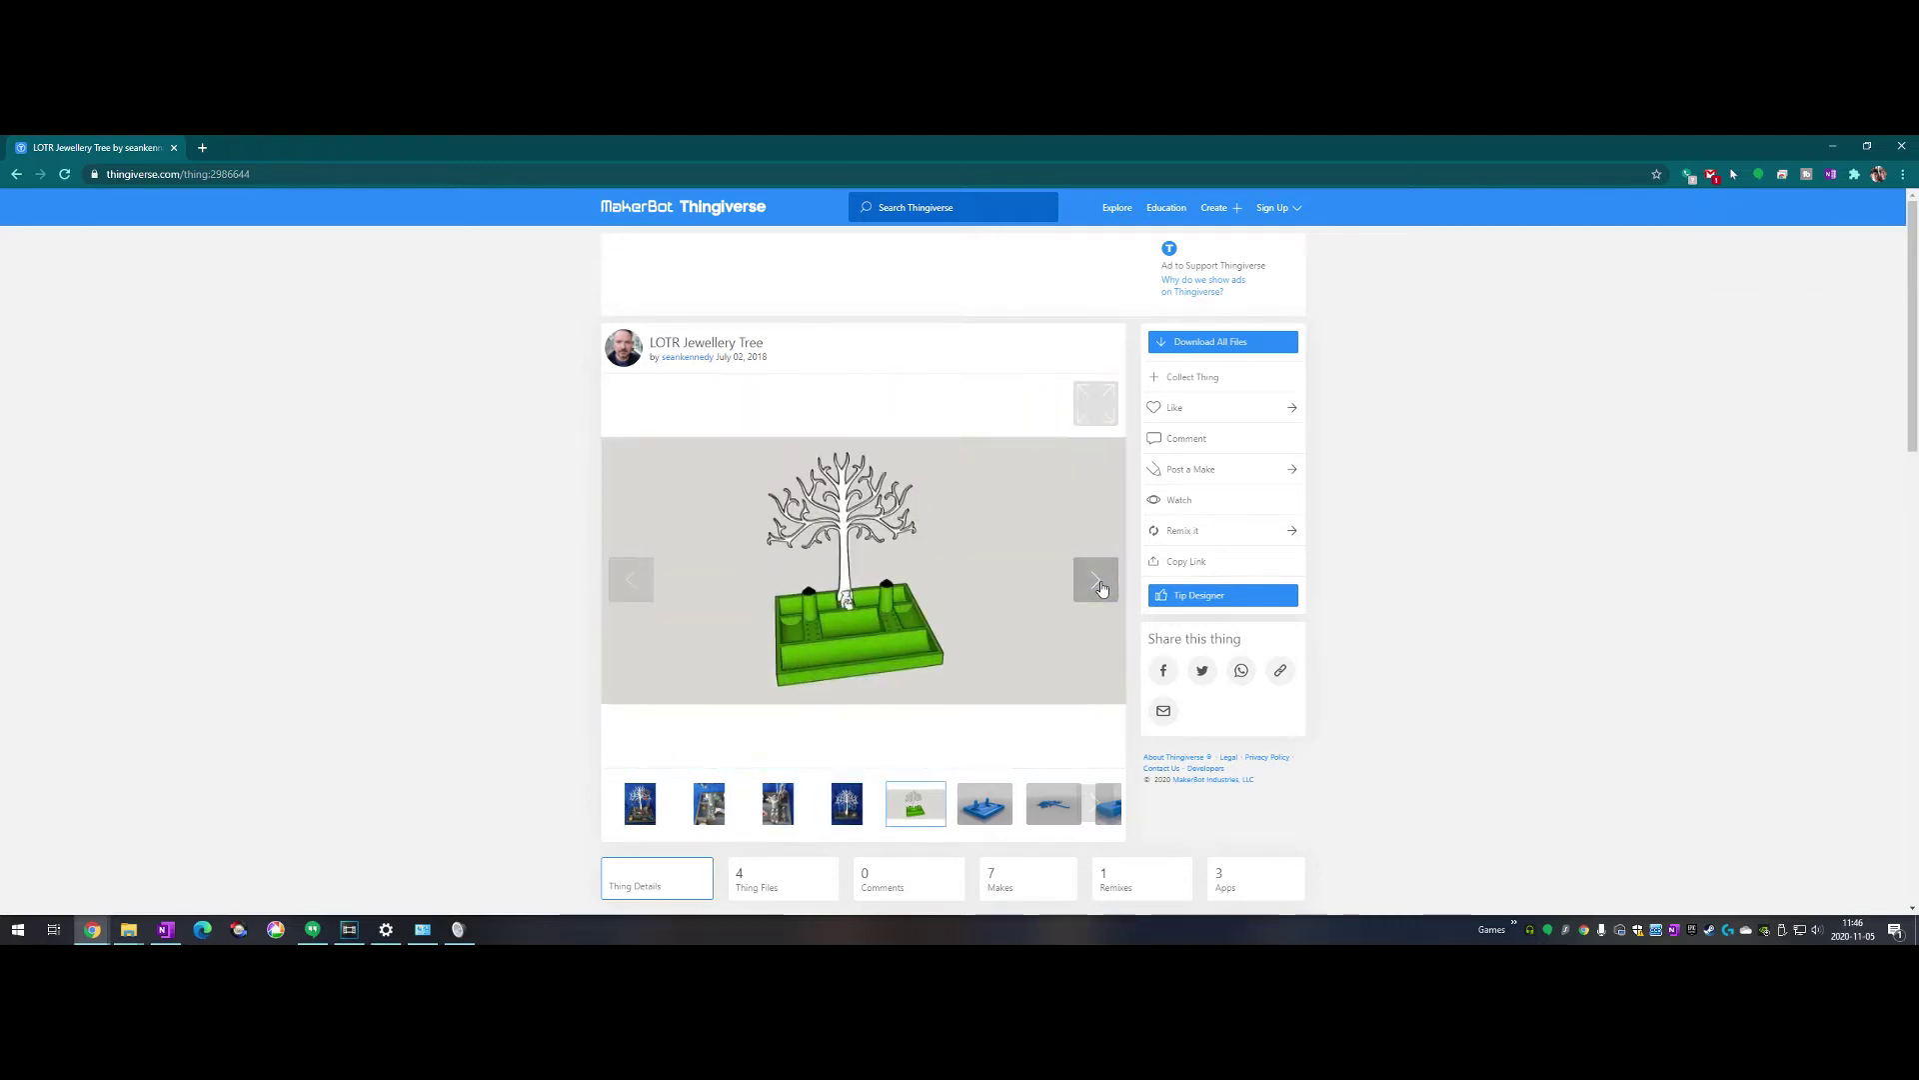
pyautogui.click(1099, 583)
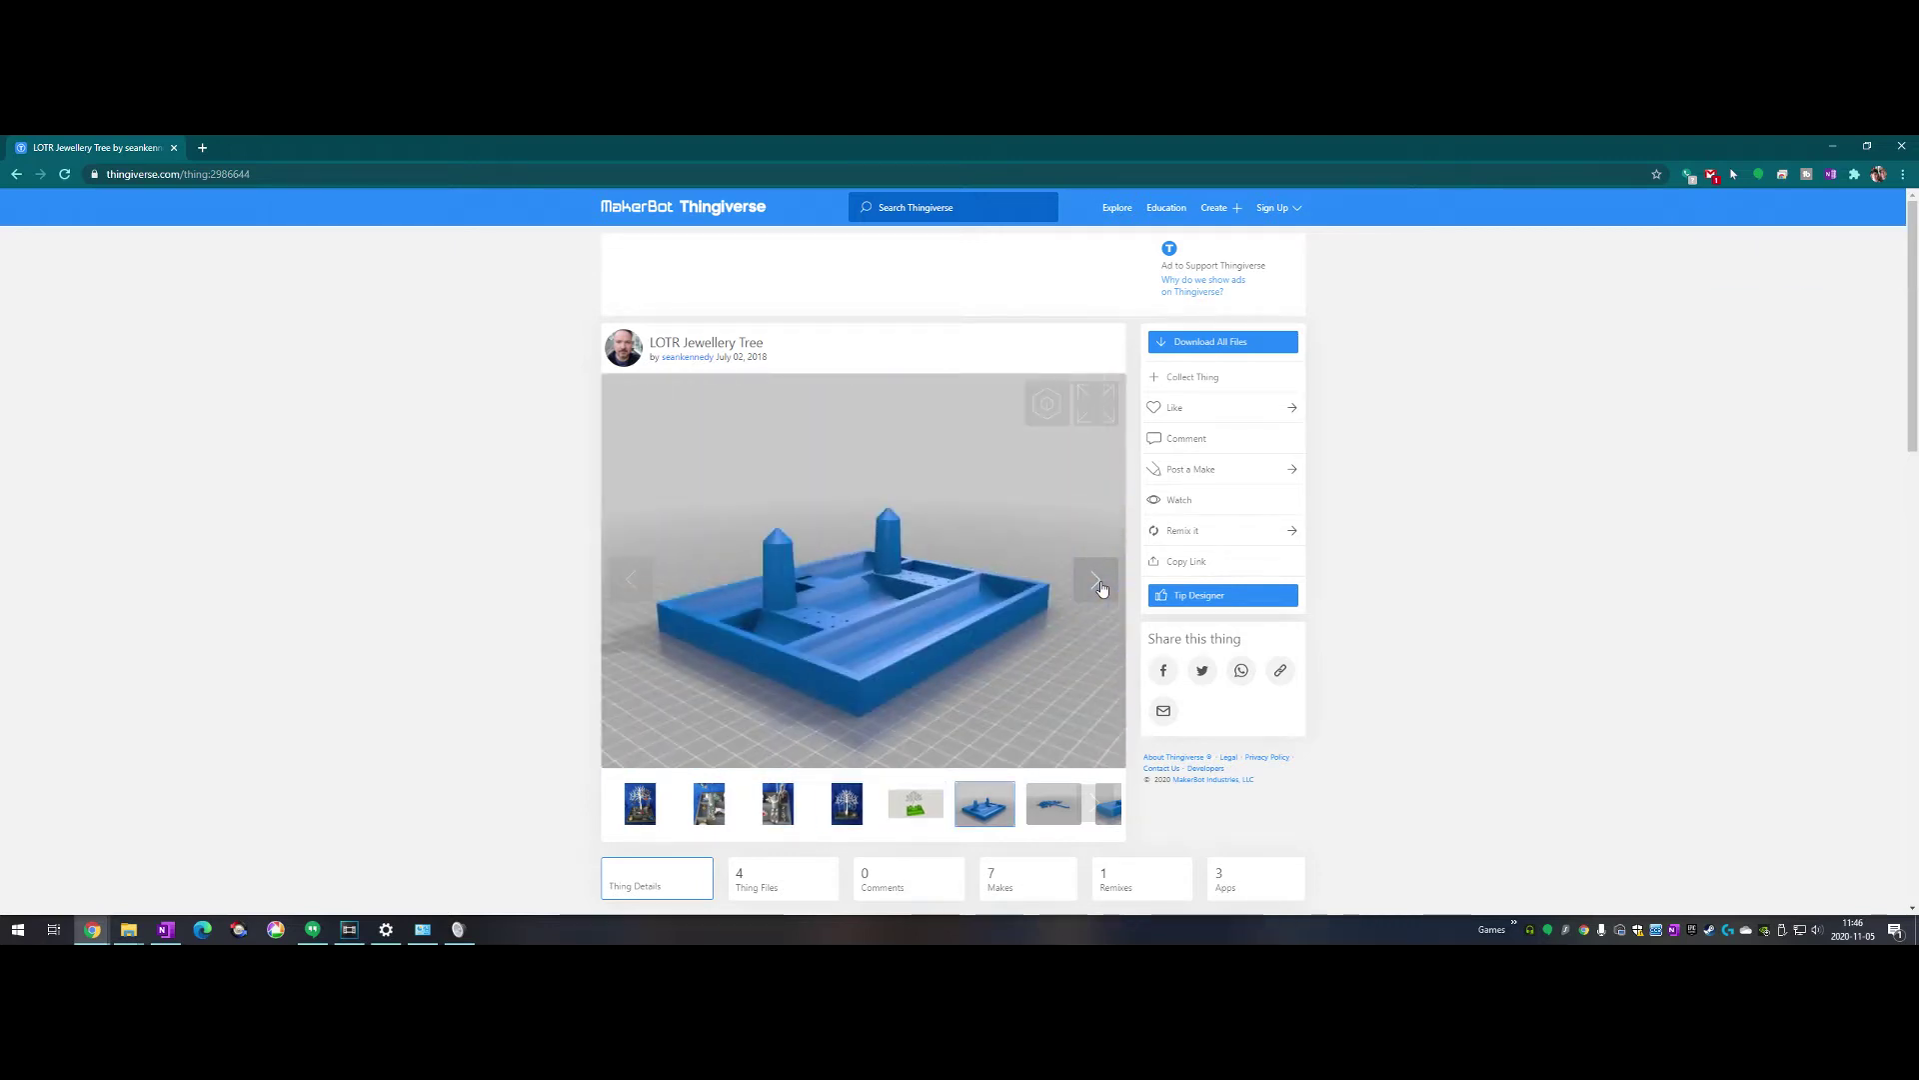
pyautogui.click(1099, 583)
pyautogui.click(1099, 584)
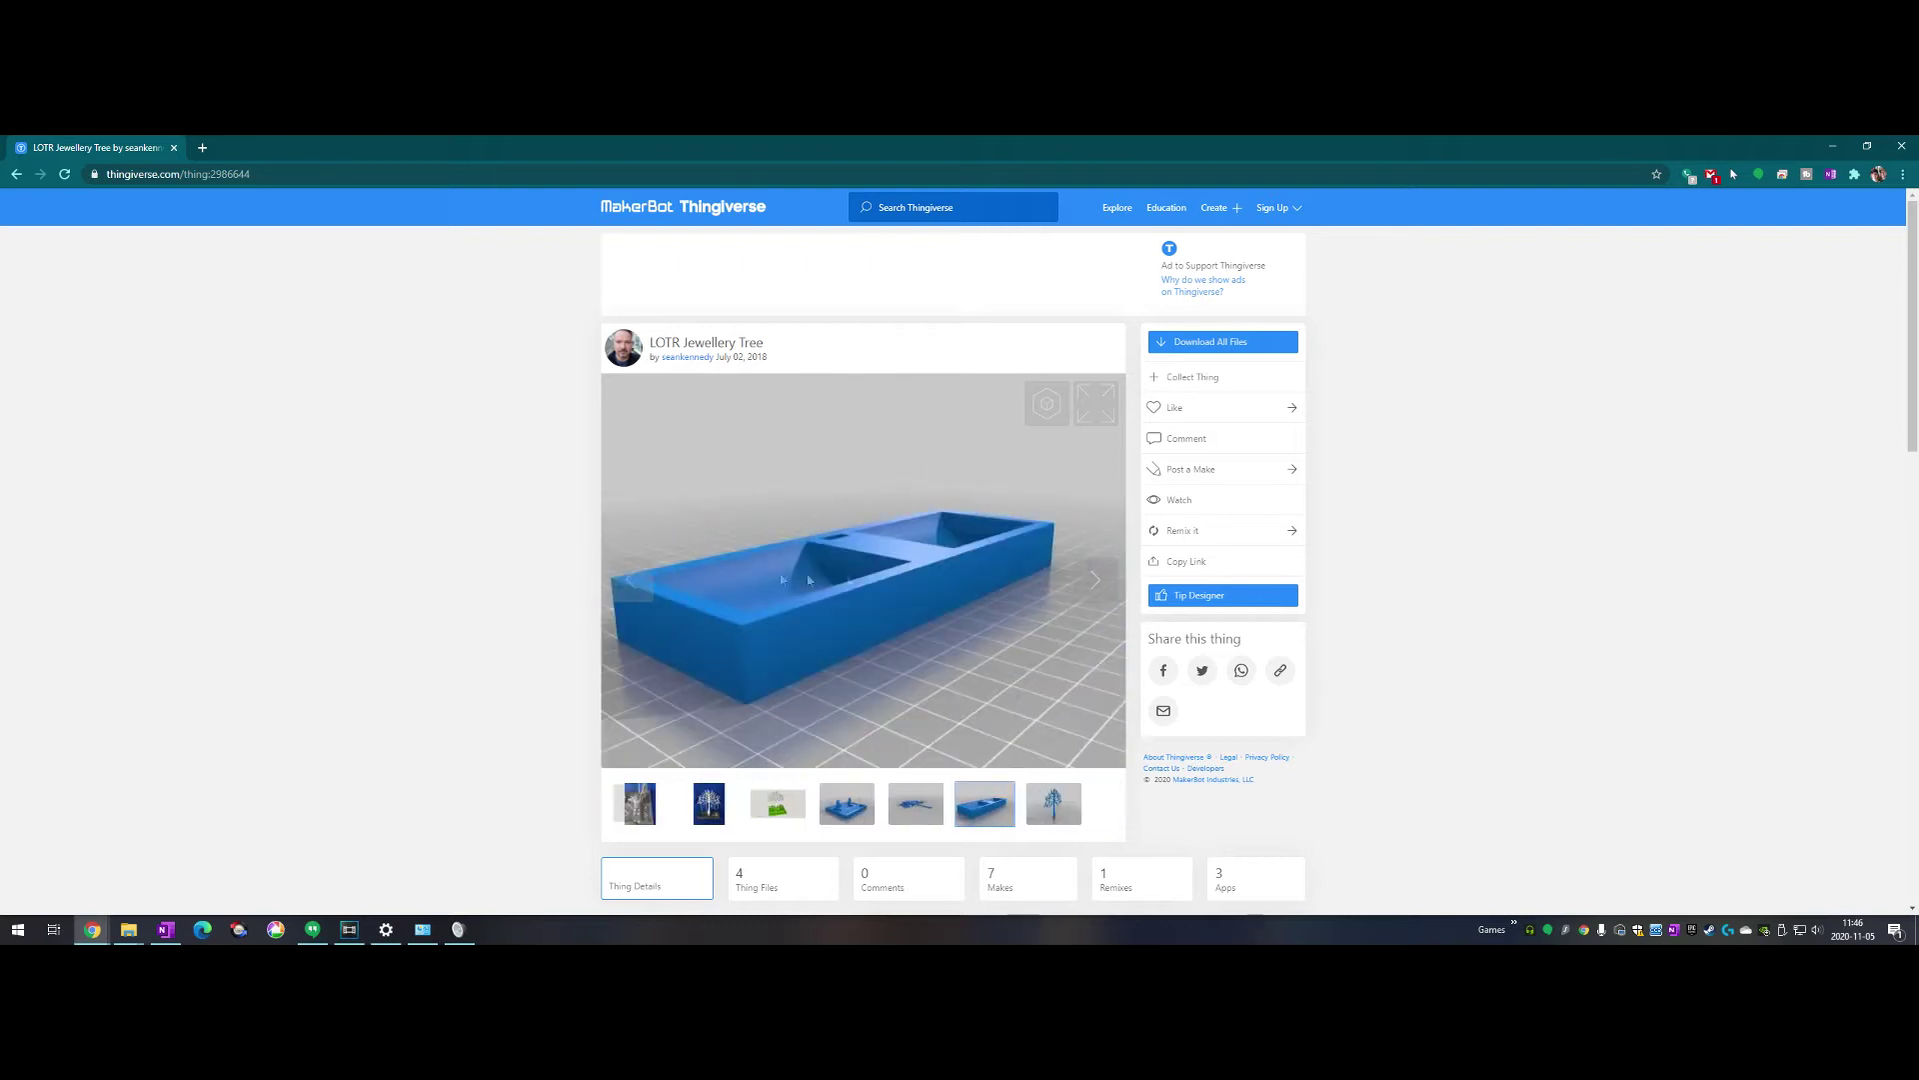
pyautogui.click(656, 590)
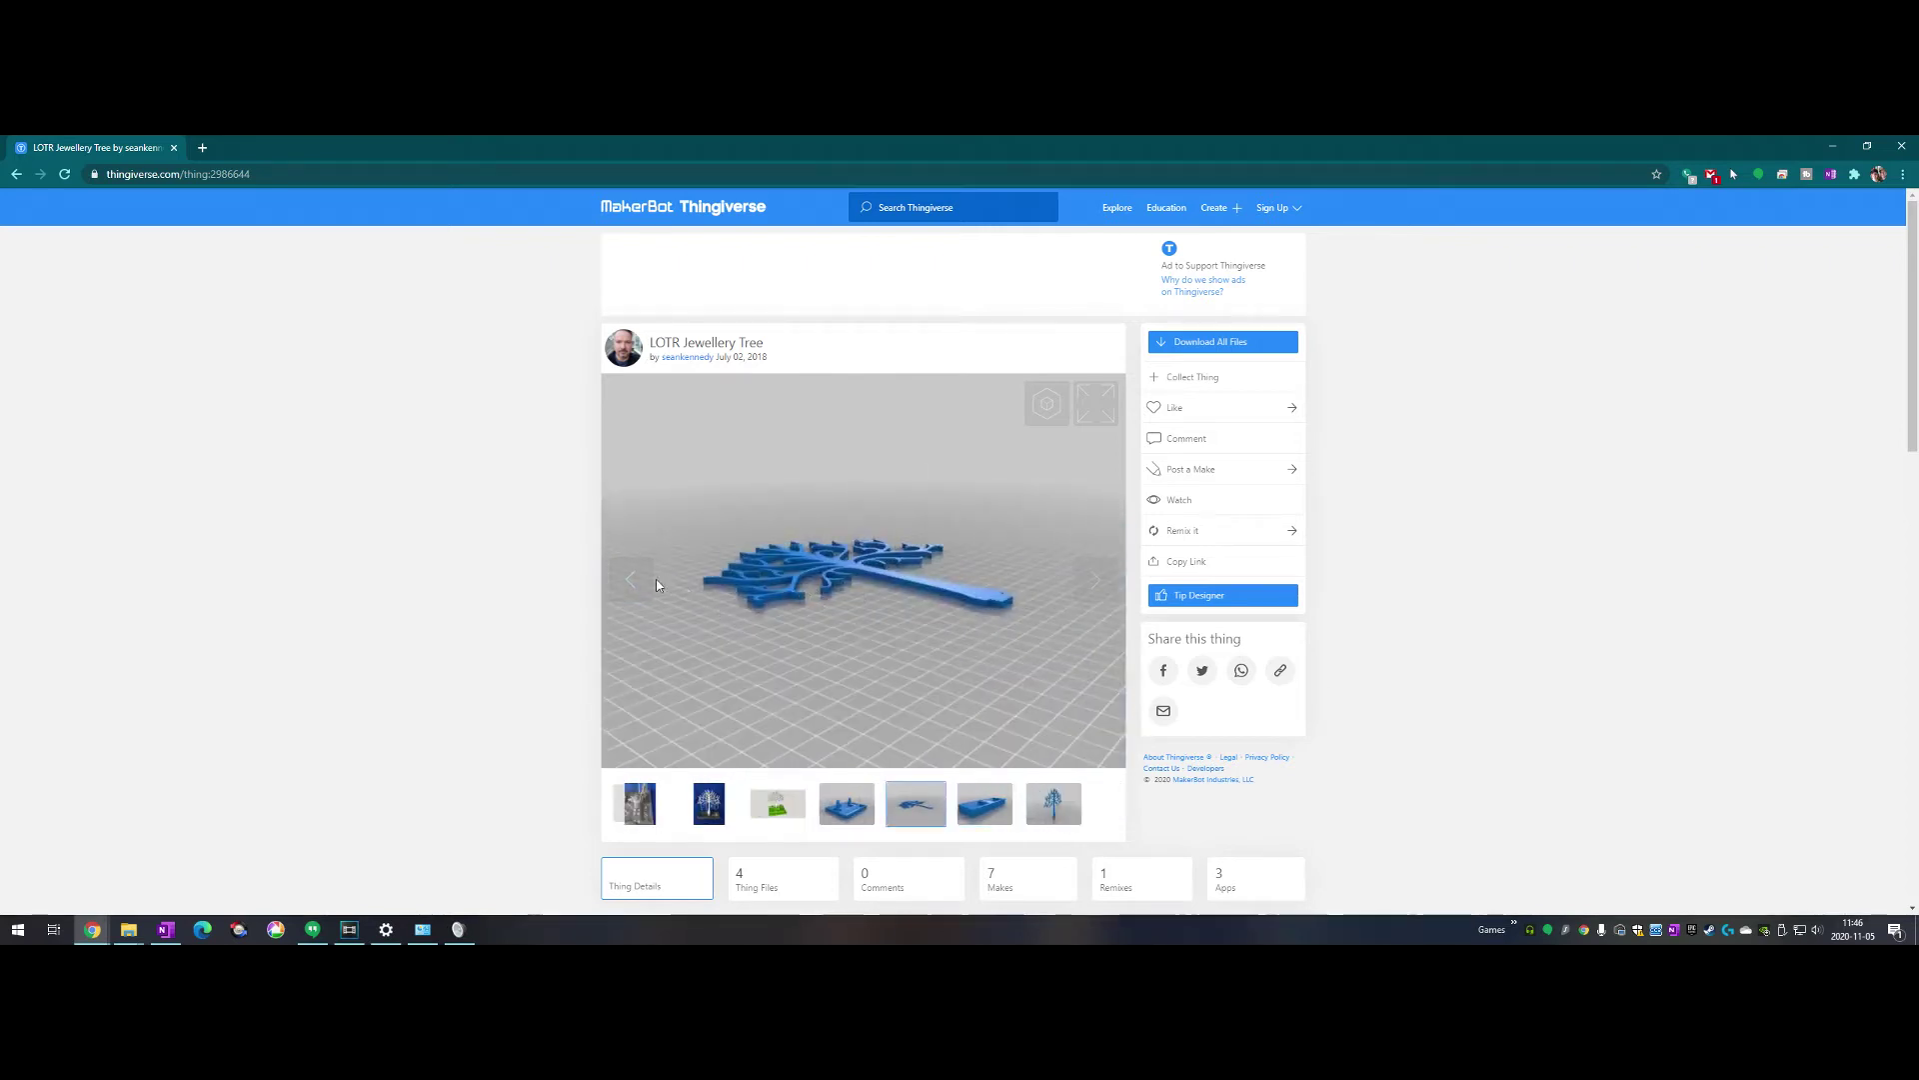
pyautogui.click(656, 585)
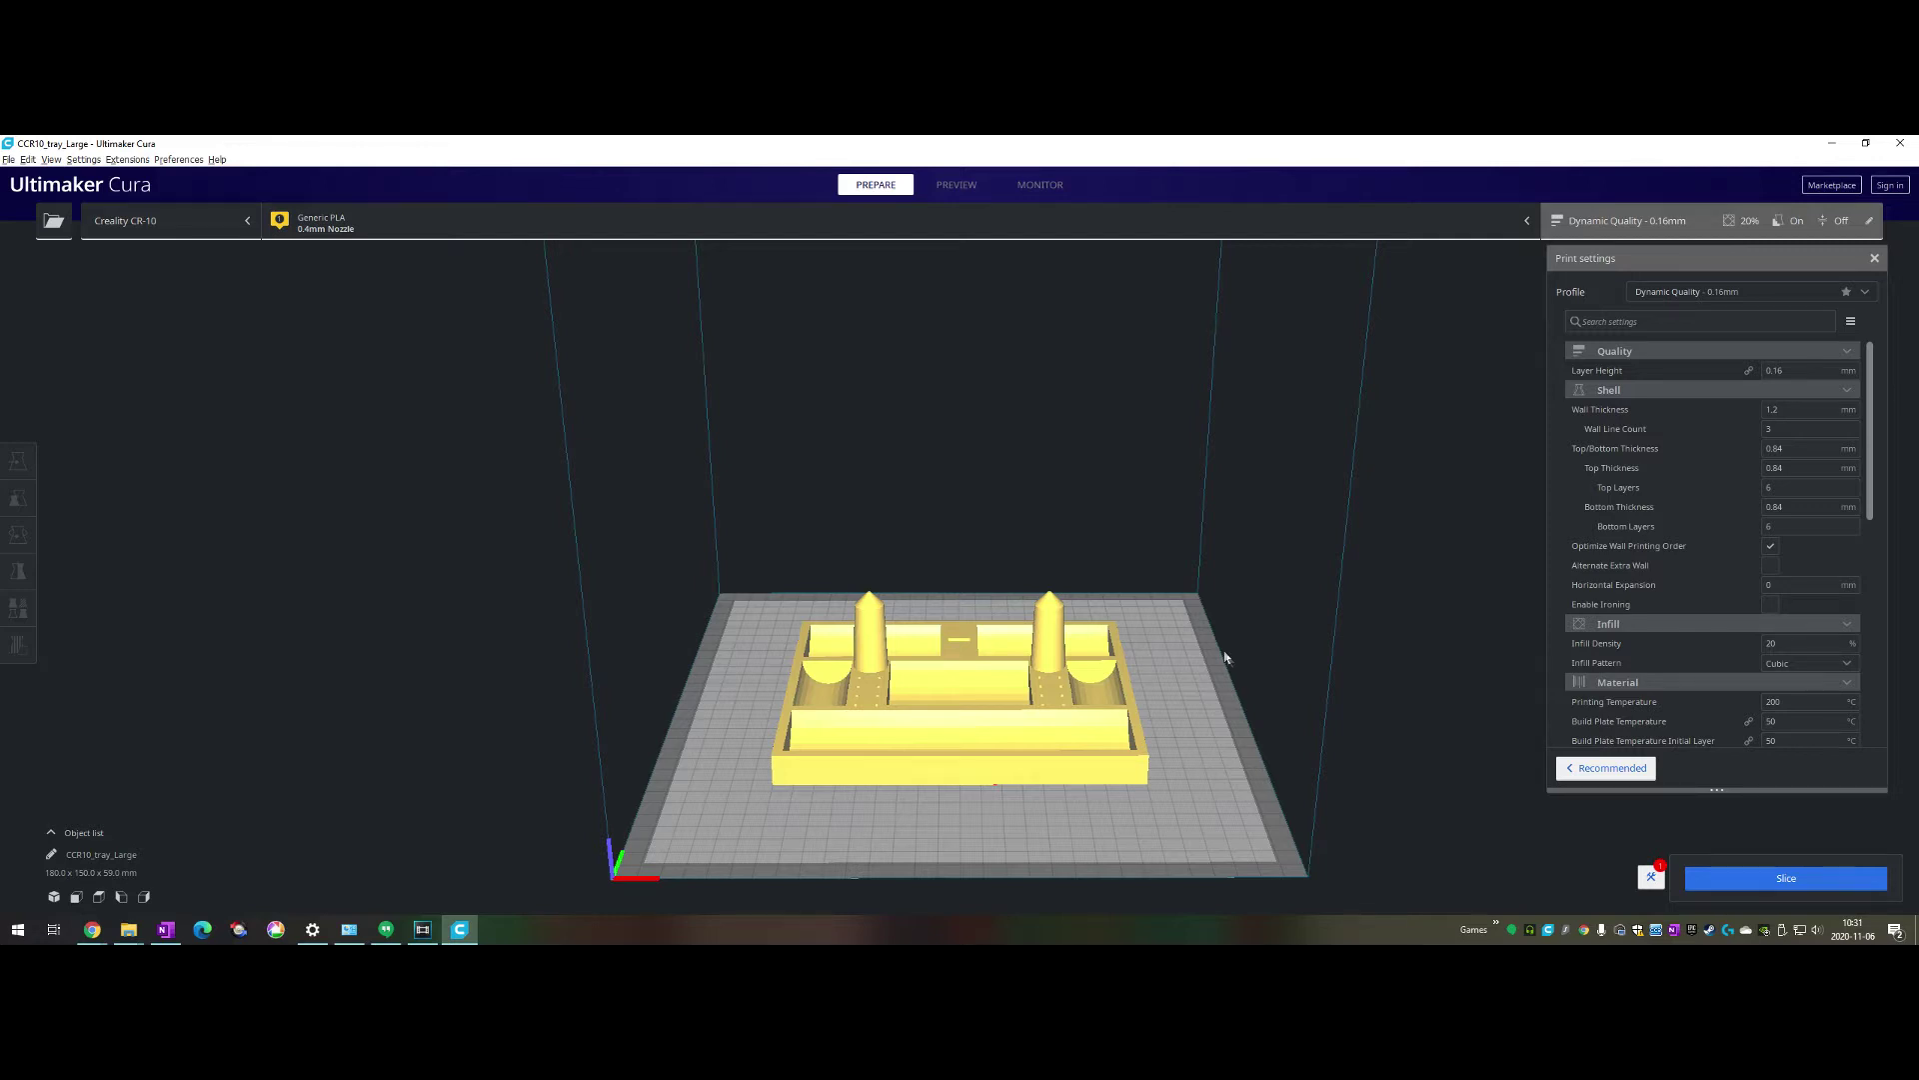
# Switch to Ultimaker Cura and examine the CCR10_tray_Large model on the build plate from several angles
pyautogui.moveTo(1247, 699); pyautogui.dragTo(1119, 732, button='right')
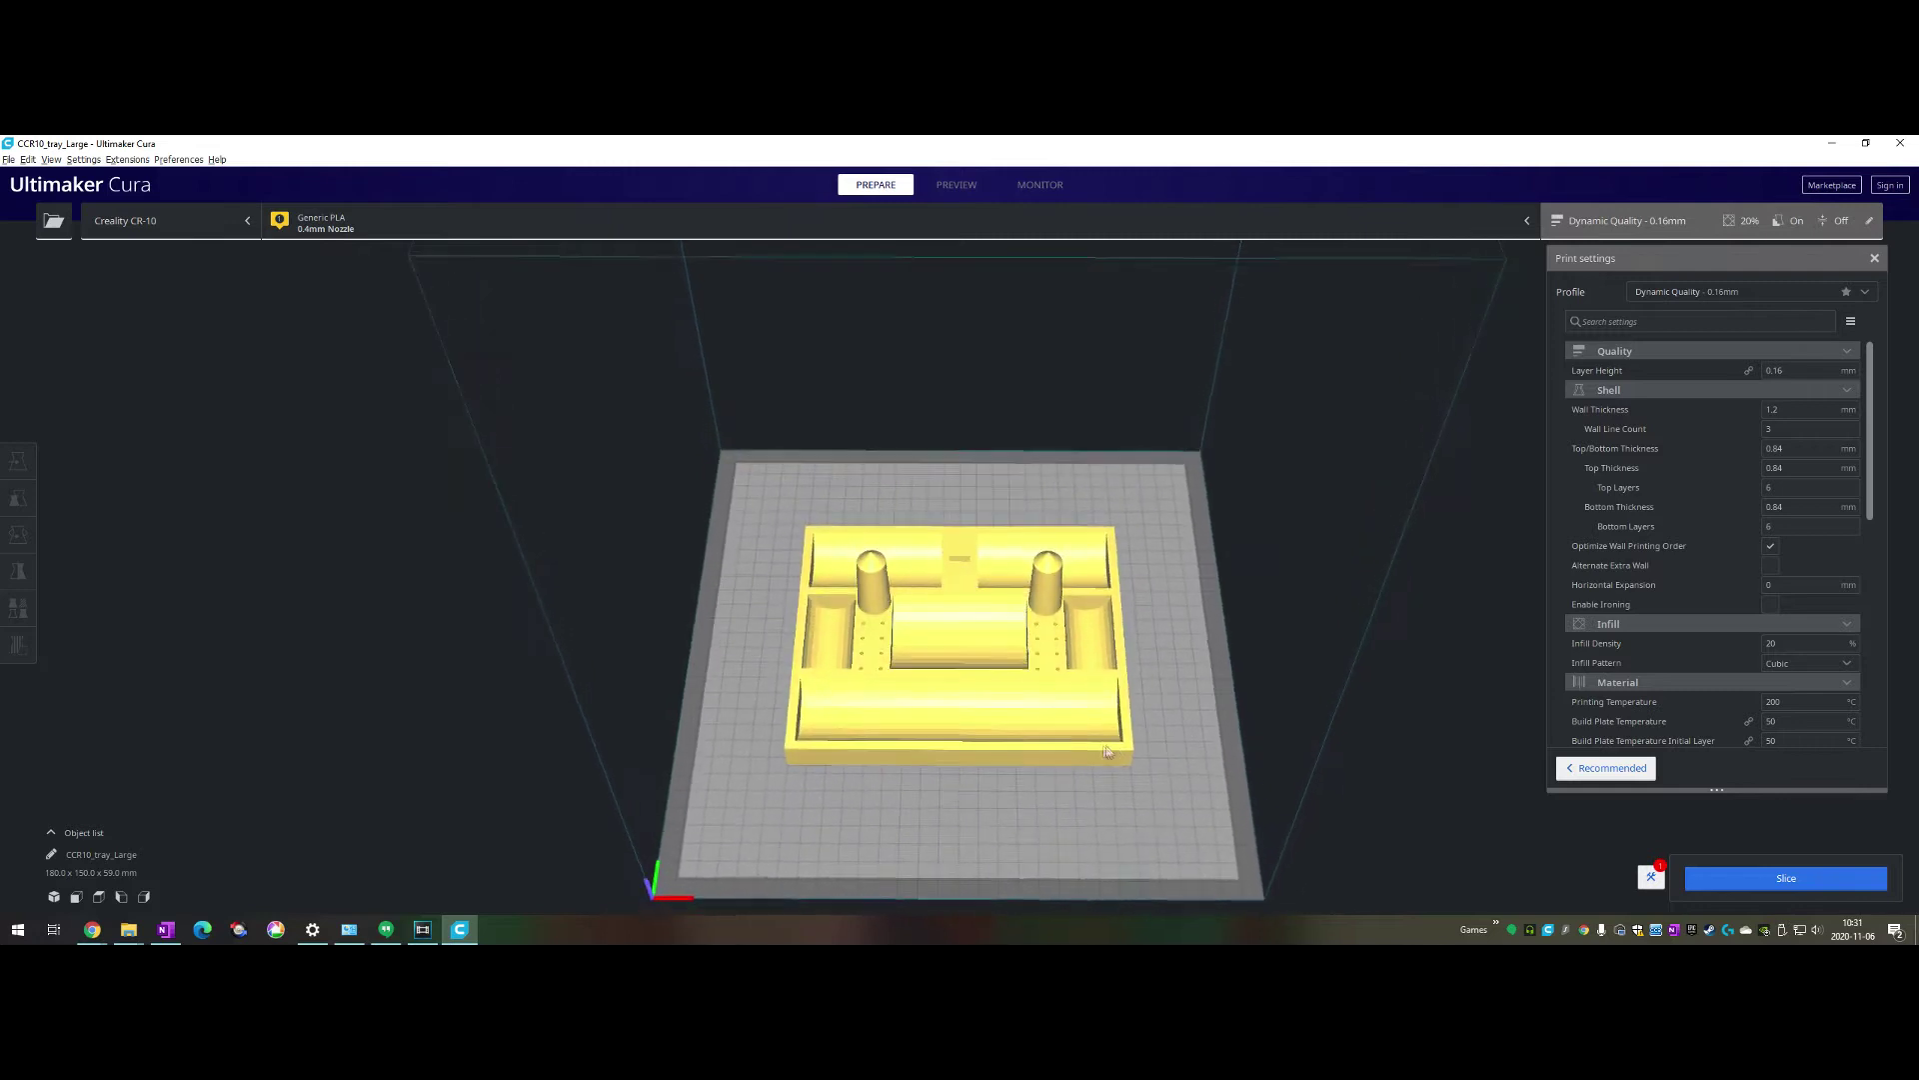
pyautogui.scroll(5, 1000, 715)
pyautogui.scroll(-5, 1000, 716)
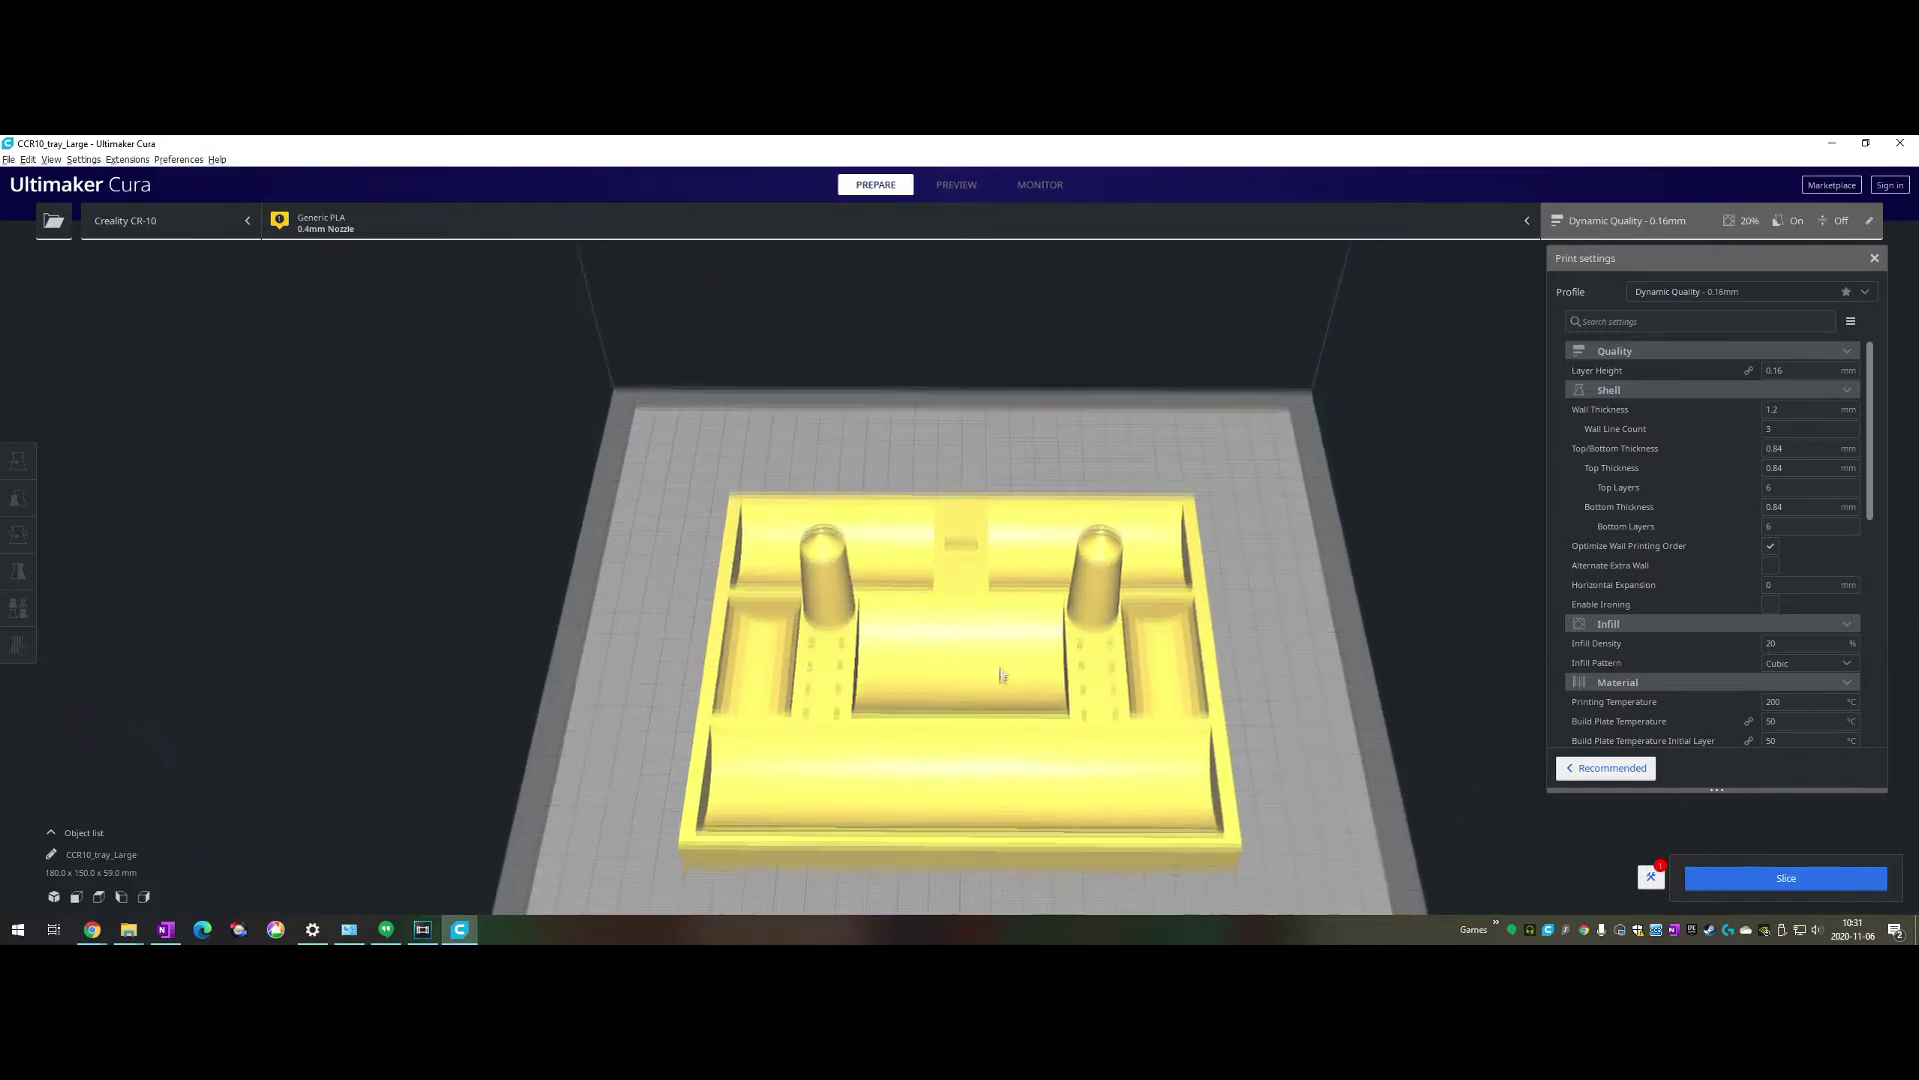
pyautogui.moveTo(1029, 544)
pyautogui.mouseDown(button='right')
pyautogui.moveTo(768, 549)
pyautogui.moveTo(1000, 640)
pyautogui.moveTo(916, 676)
pyautogui.moveTo(1029, 644)
pyautogui.moveTo(1040, 720)
pyautogui.moveTo(1030, 559)
pyautogui.mouseUp(button='right')
pyautogui.scroll(5, 916, 676)
pyautogui.scroll(-5, 1030, 645)
pyautogui.scroll(3, 1029, 537)
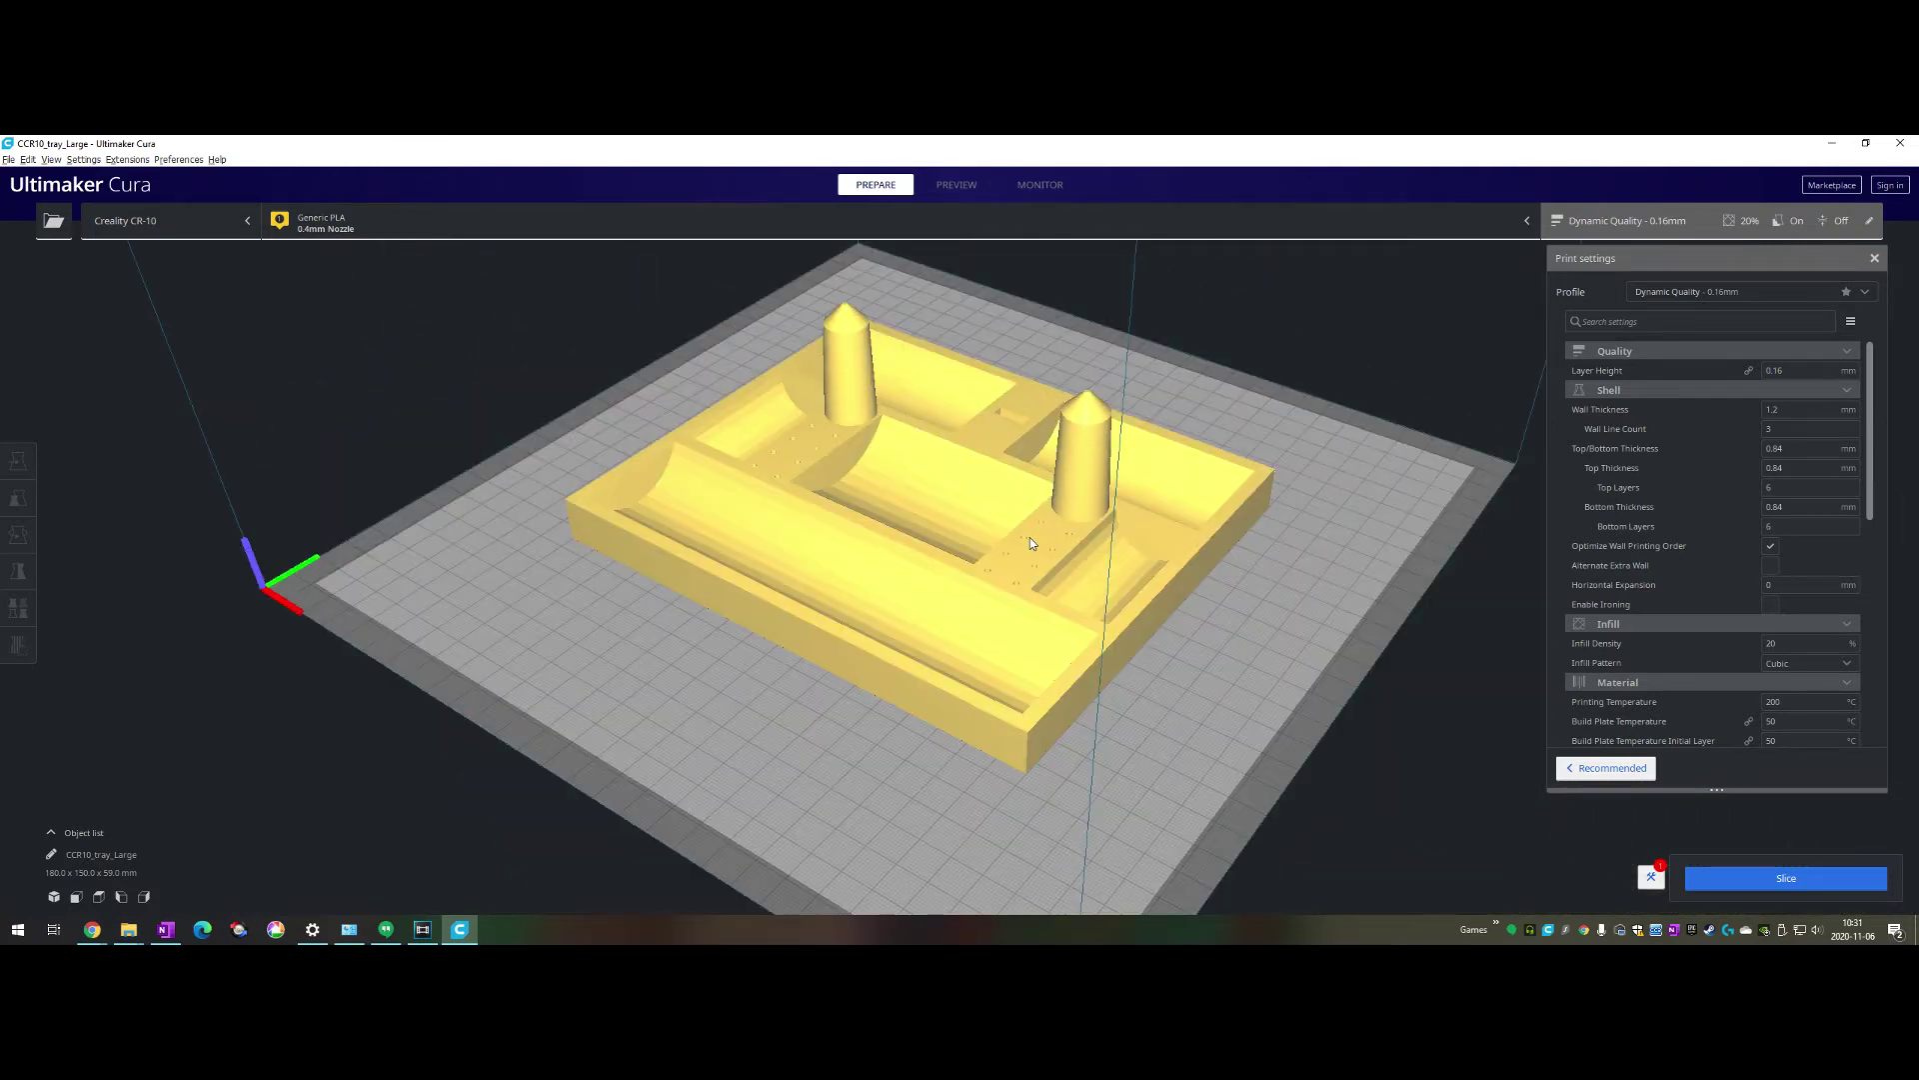
pyautogui.scroll(-3, 1030, 540)
pyautogui.scroll(3, 1010, 534)
pyautogui.moveTo(856, 568); pyautogui.dragTo(1407, 555, button='right')
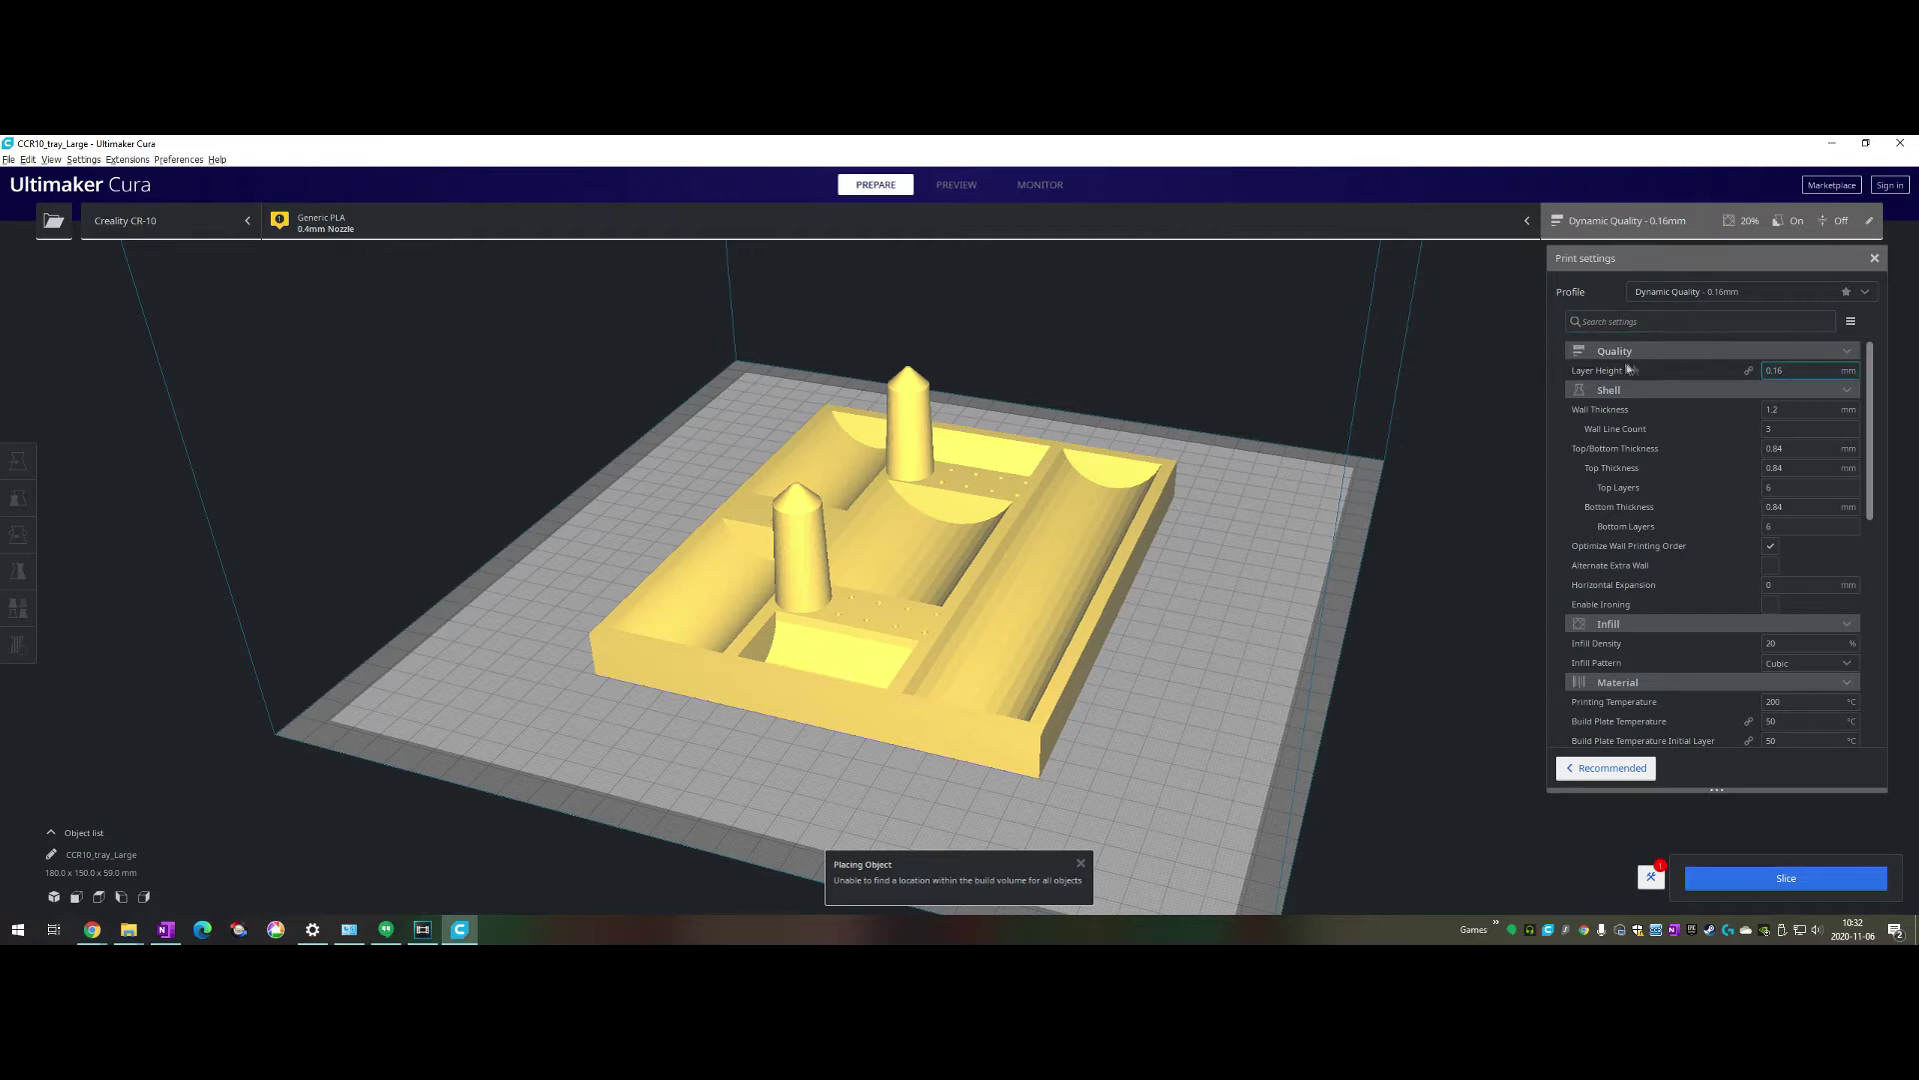
# Collapse and reopen the print settings, and review the layer height and shell options
pyautogui.click(1870, 221)
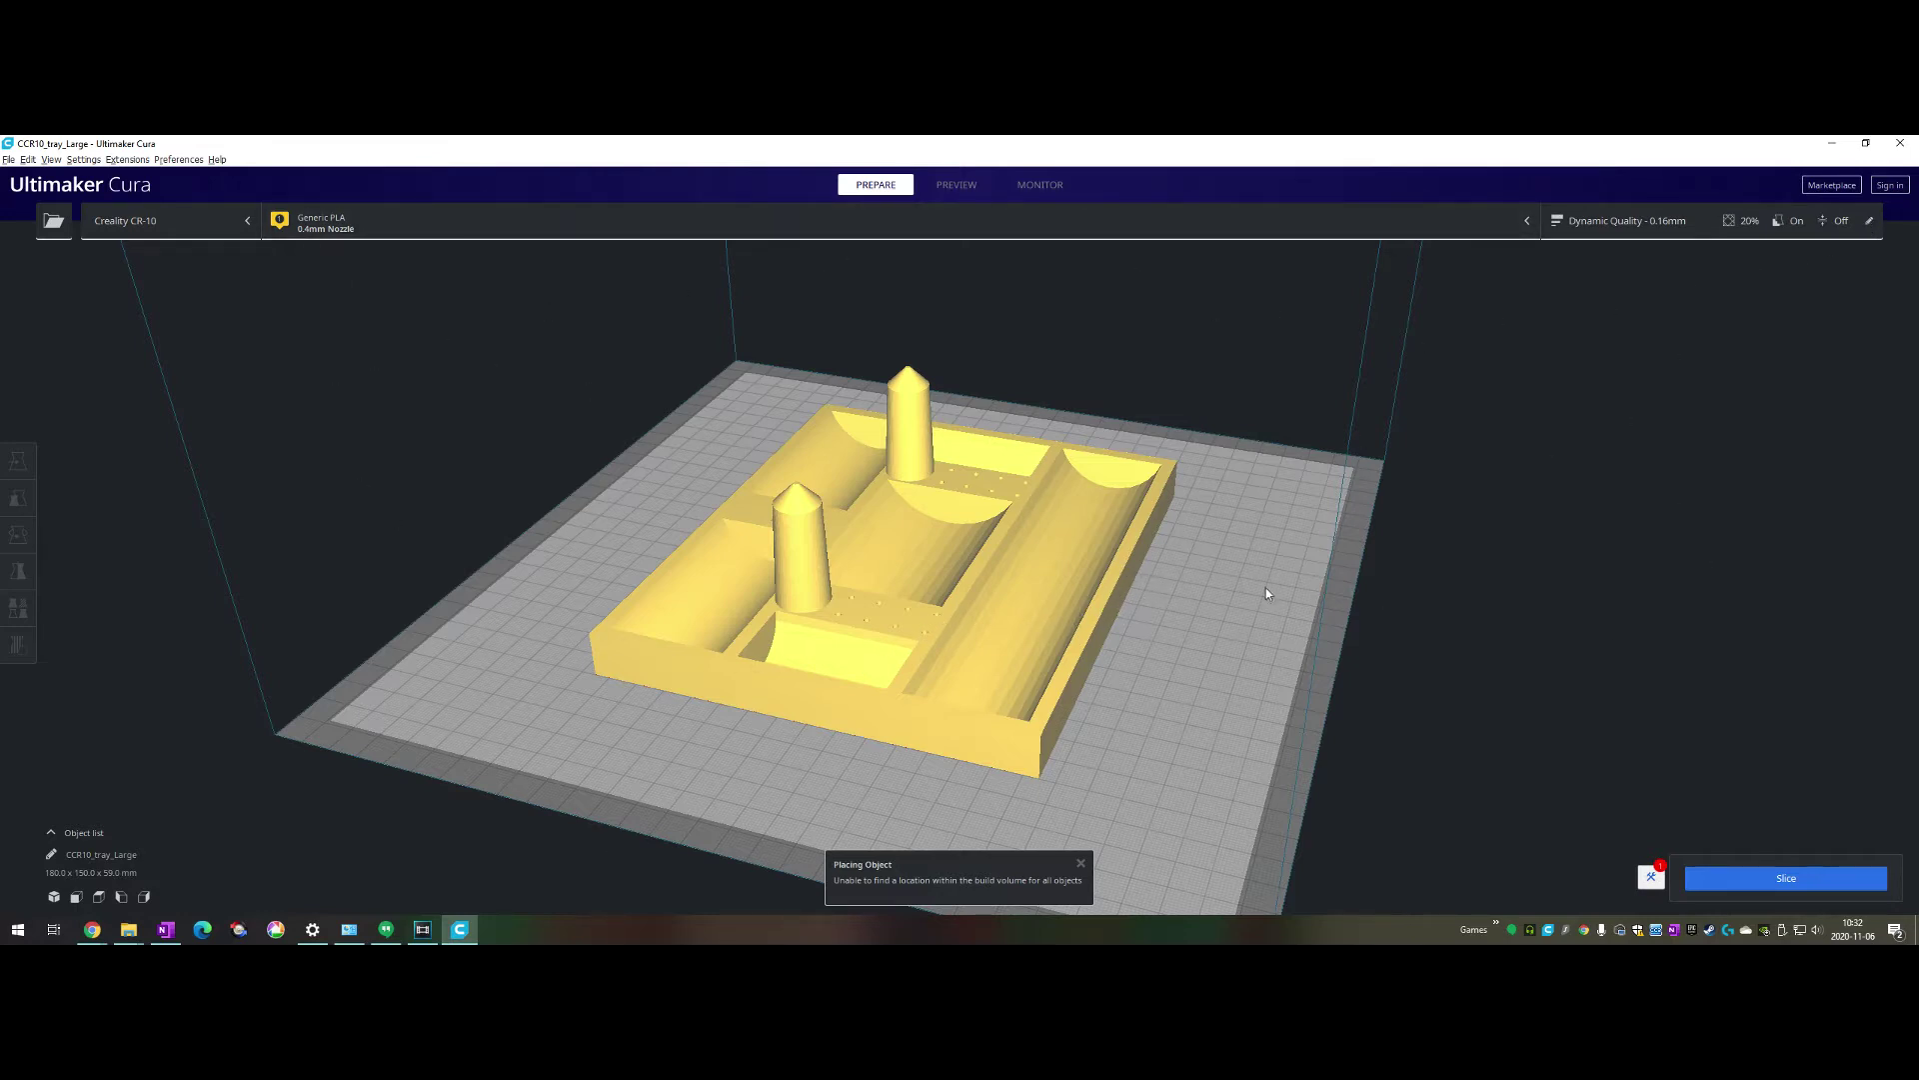
pyautogui.click(1871, 223)
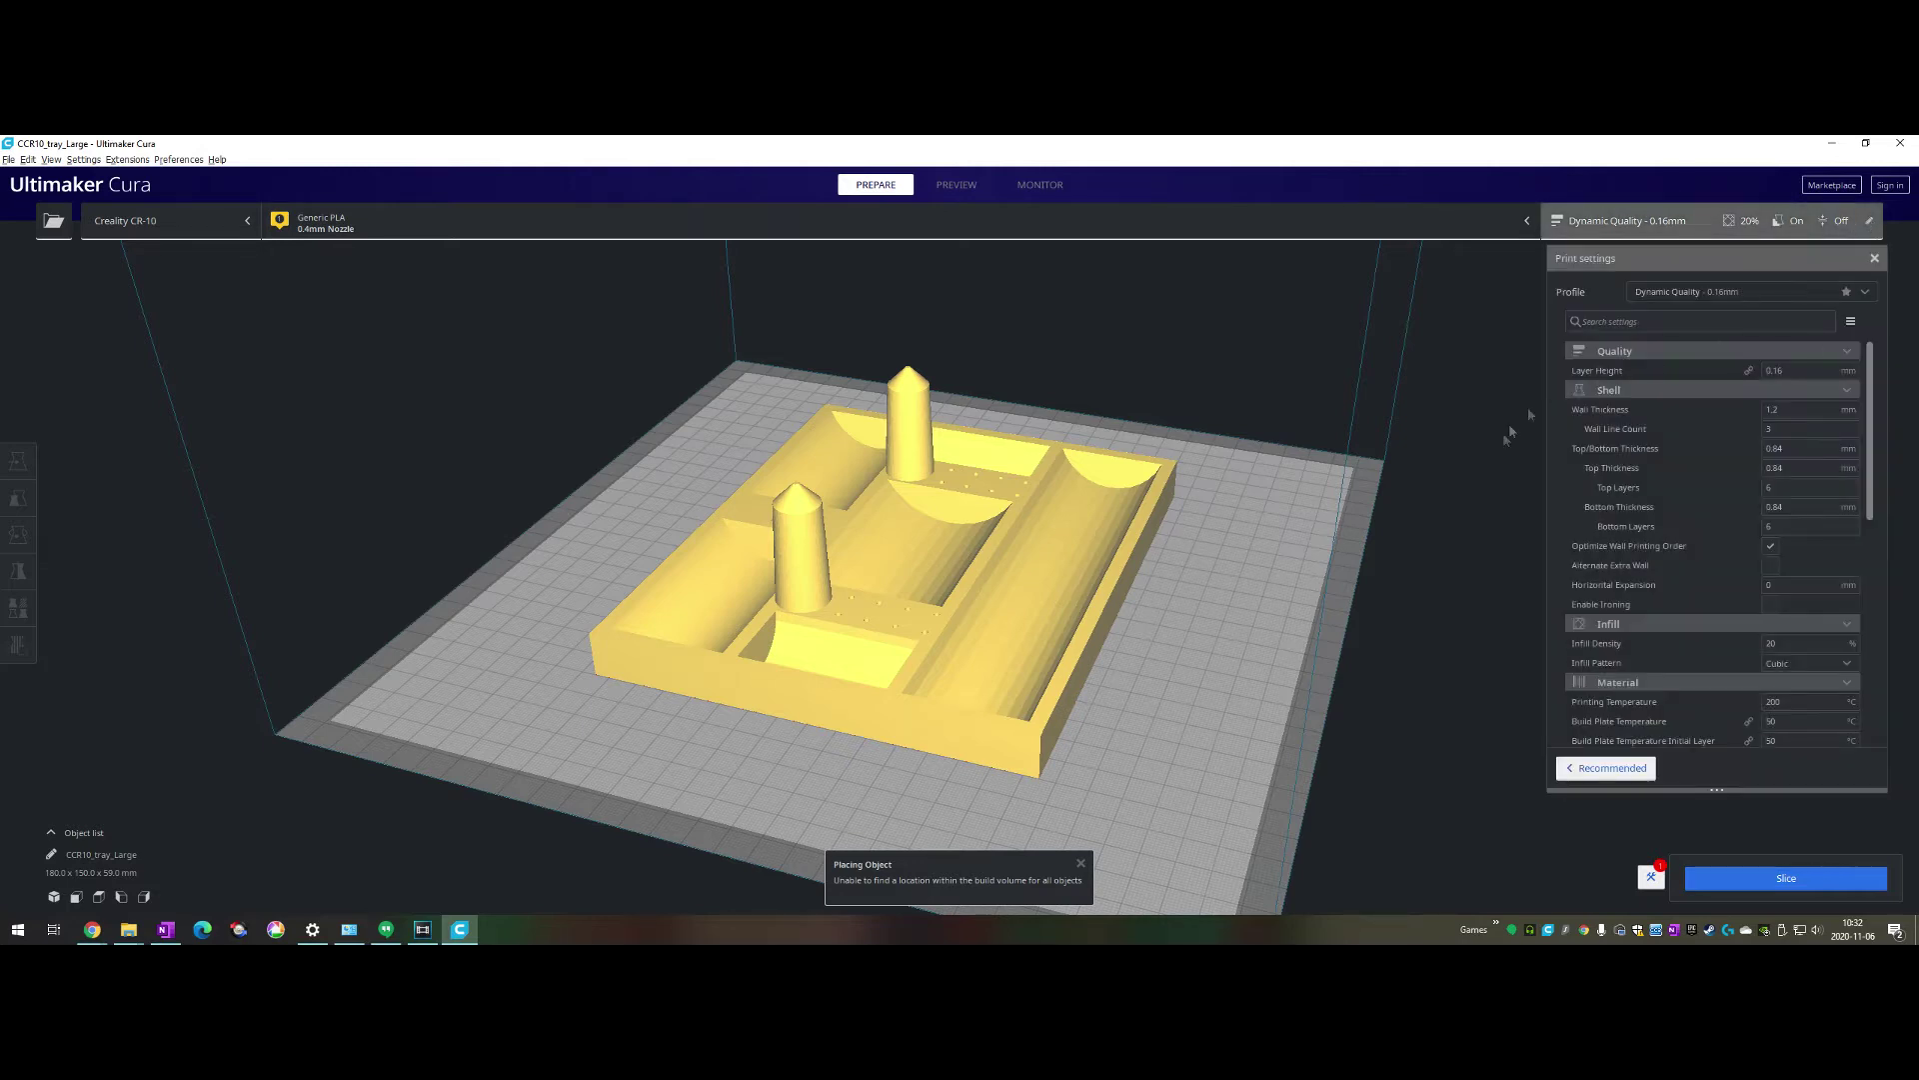
pyautogui.scroll(-3, 1690, 430)
pyautogui.scroll(3, 1699, 450)
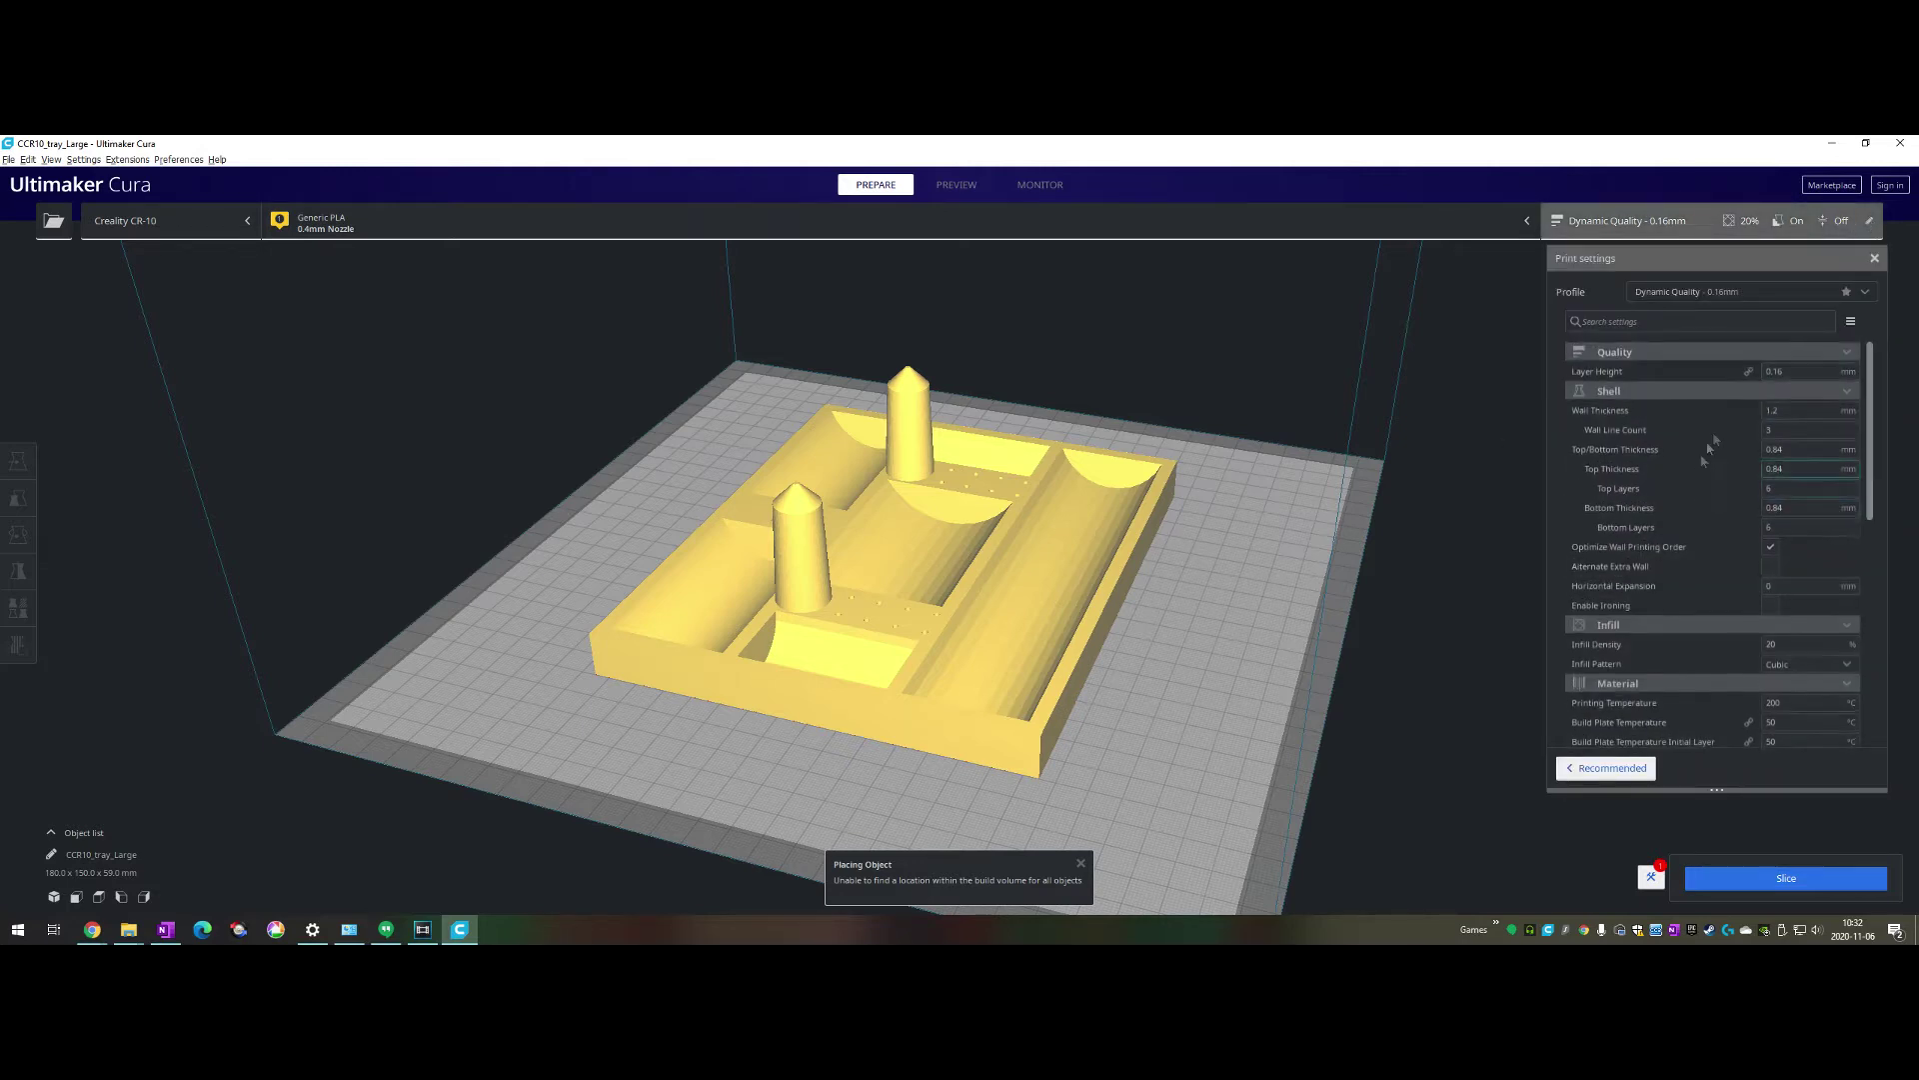
pyautogui.moveTo(1627, 379)
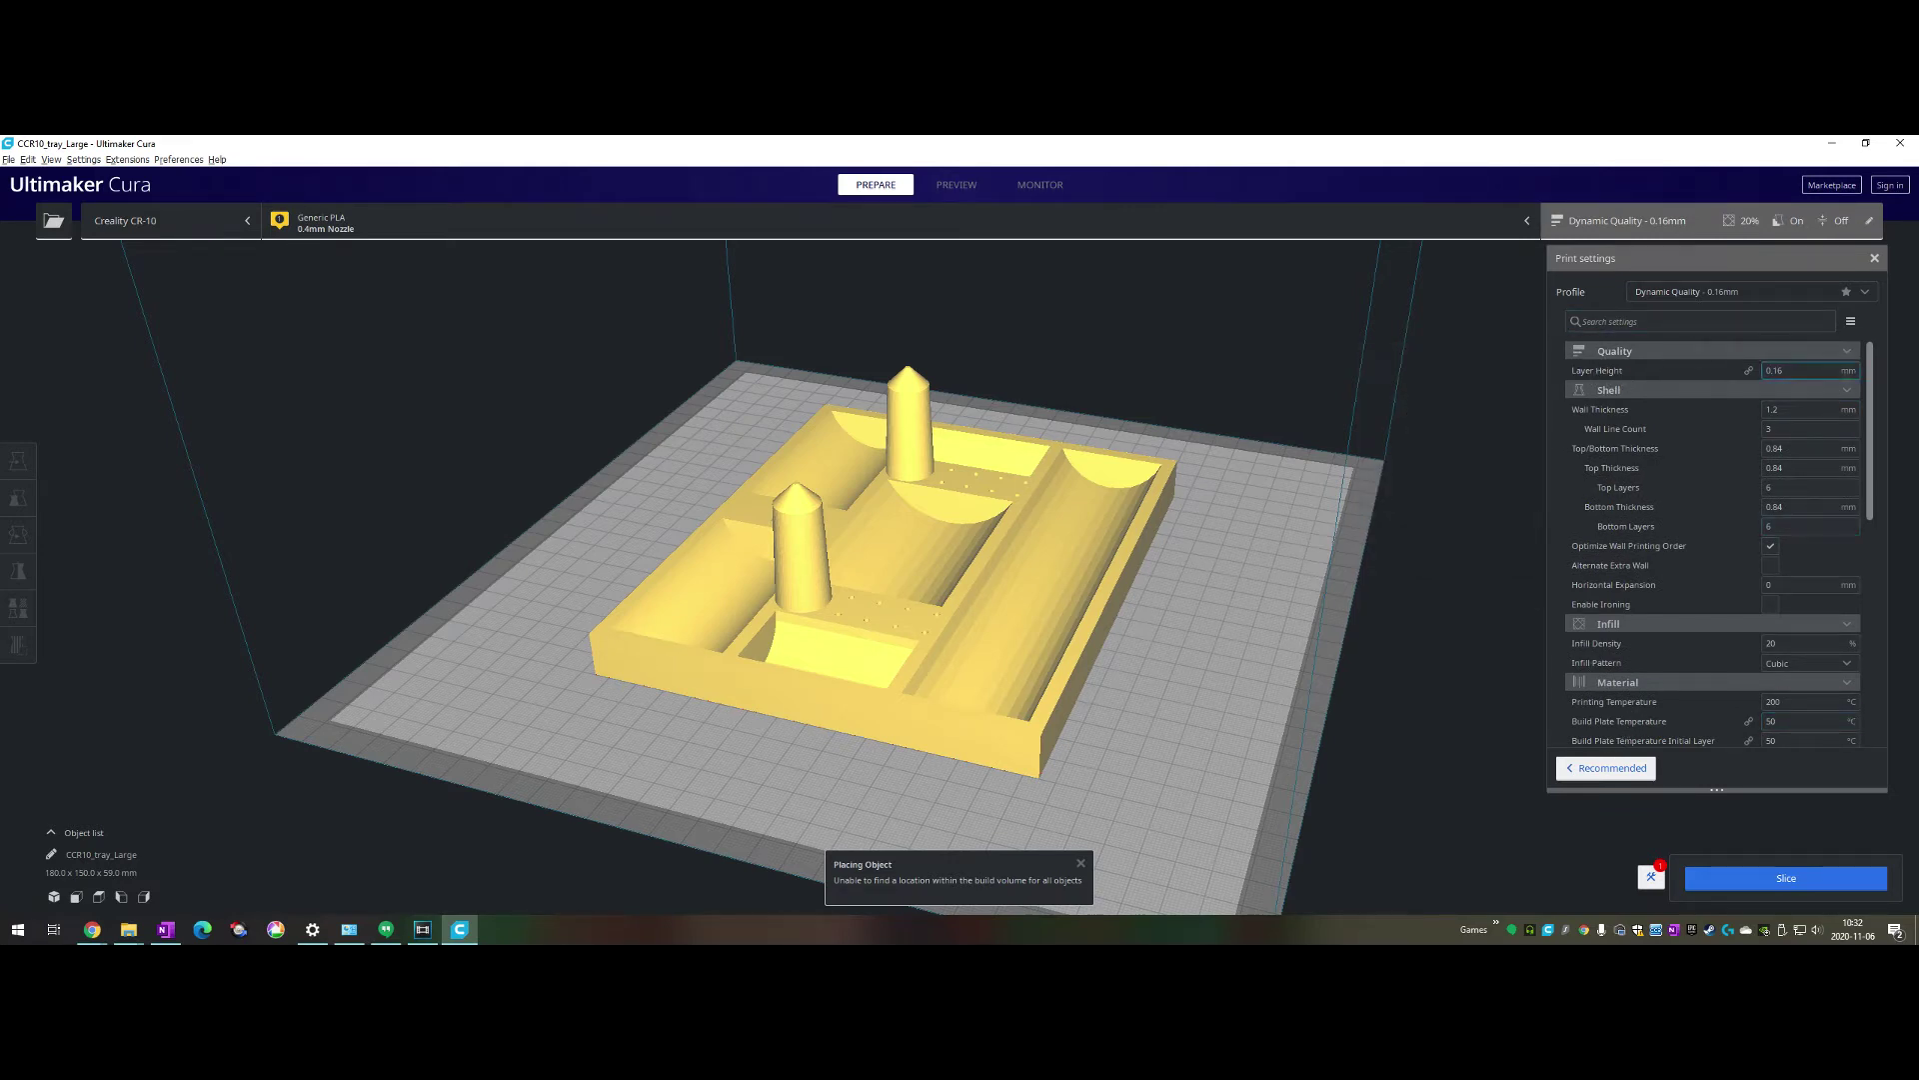
# Open the setting visibility preferences, review the available settings and the WP Nozzle Clearance explanation, and close them
pyautogui.click(1851, 321)
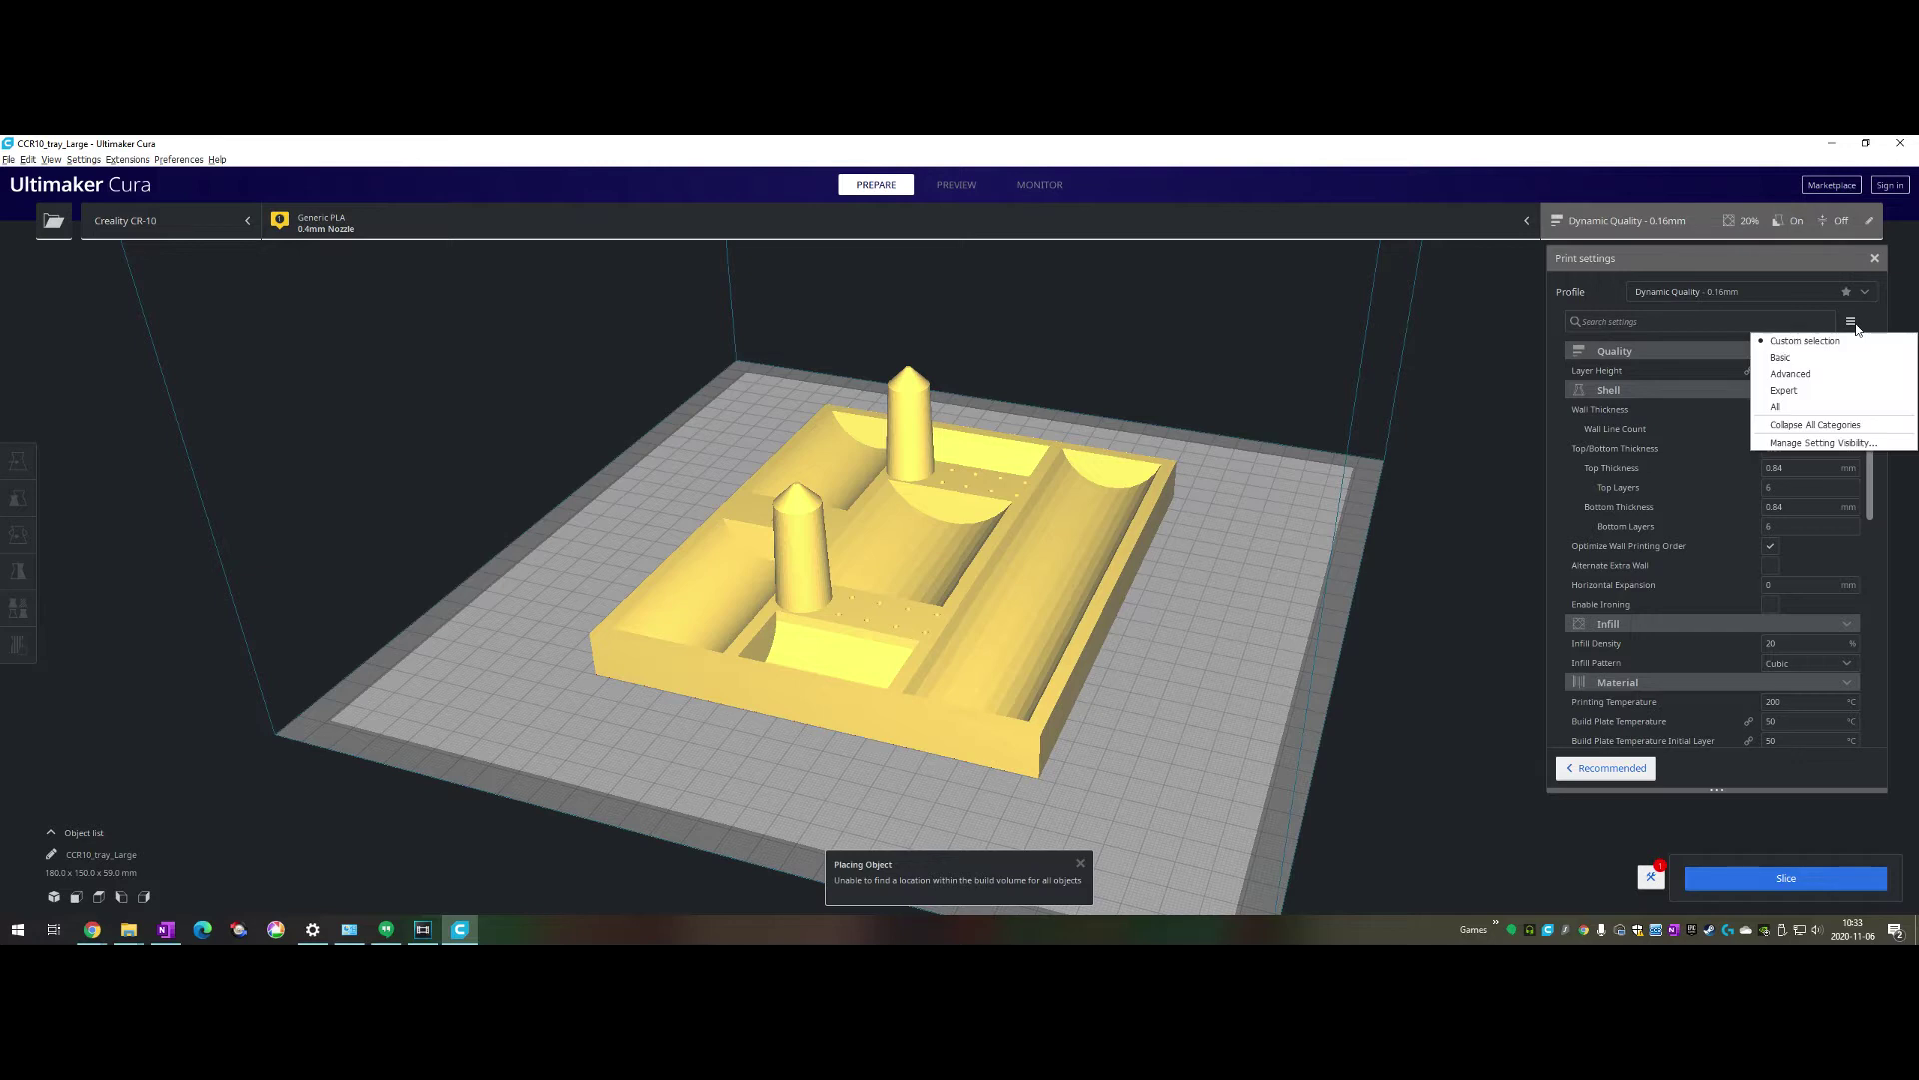
pyautogui.click(1817, 445)
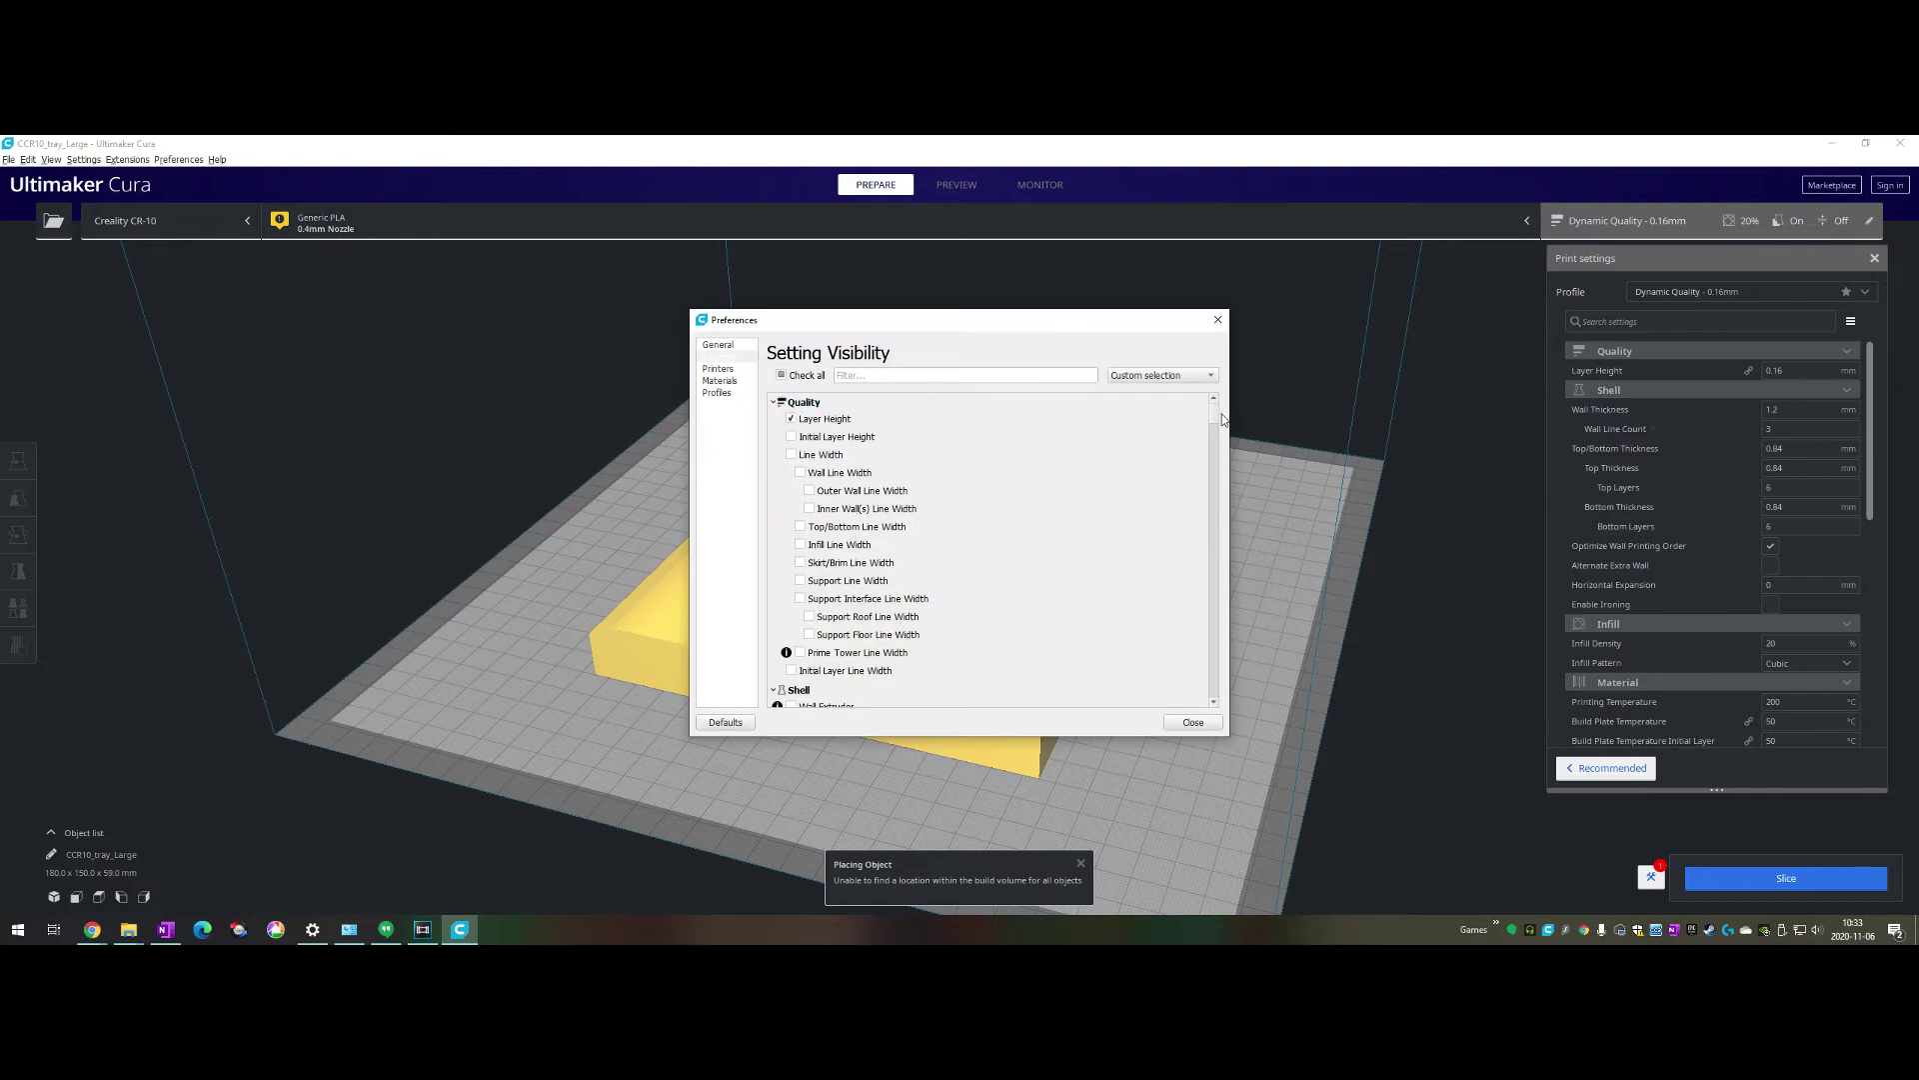
pyautogui.scroll(-1, 1219, 424)
pyautogui.moveTo(1218, 424); pyautogui.dragTo(1233, 668)
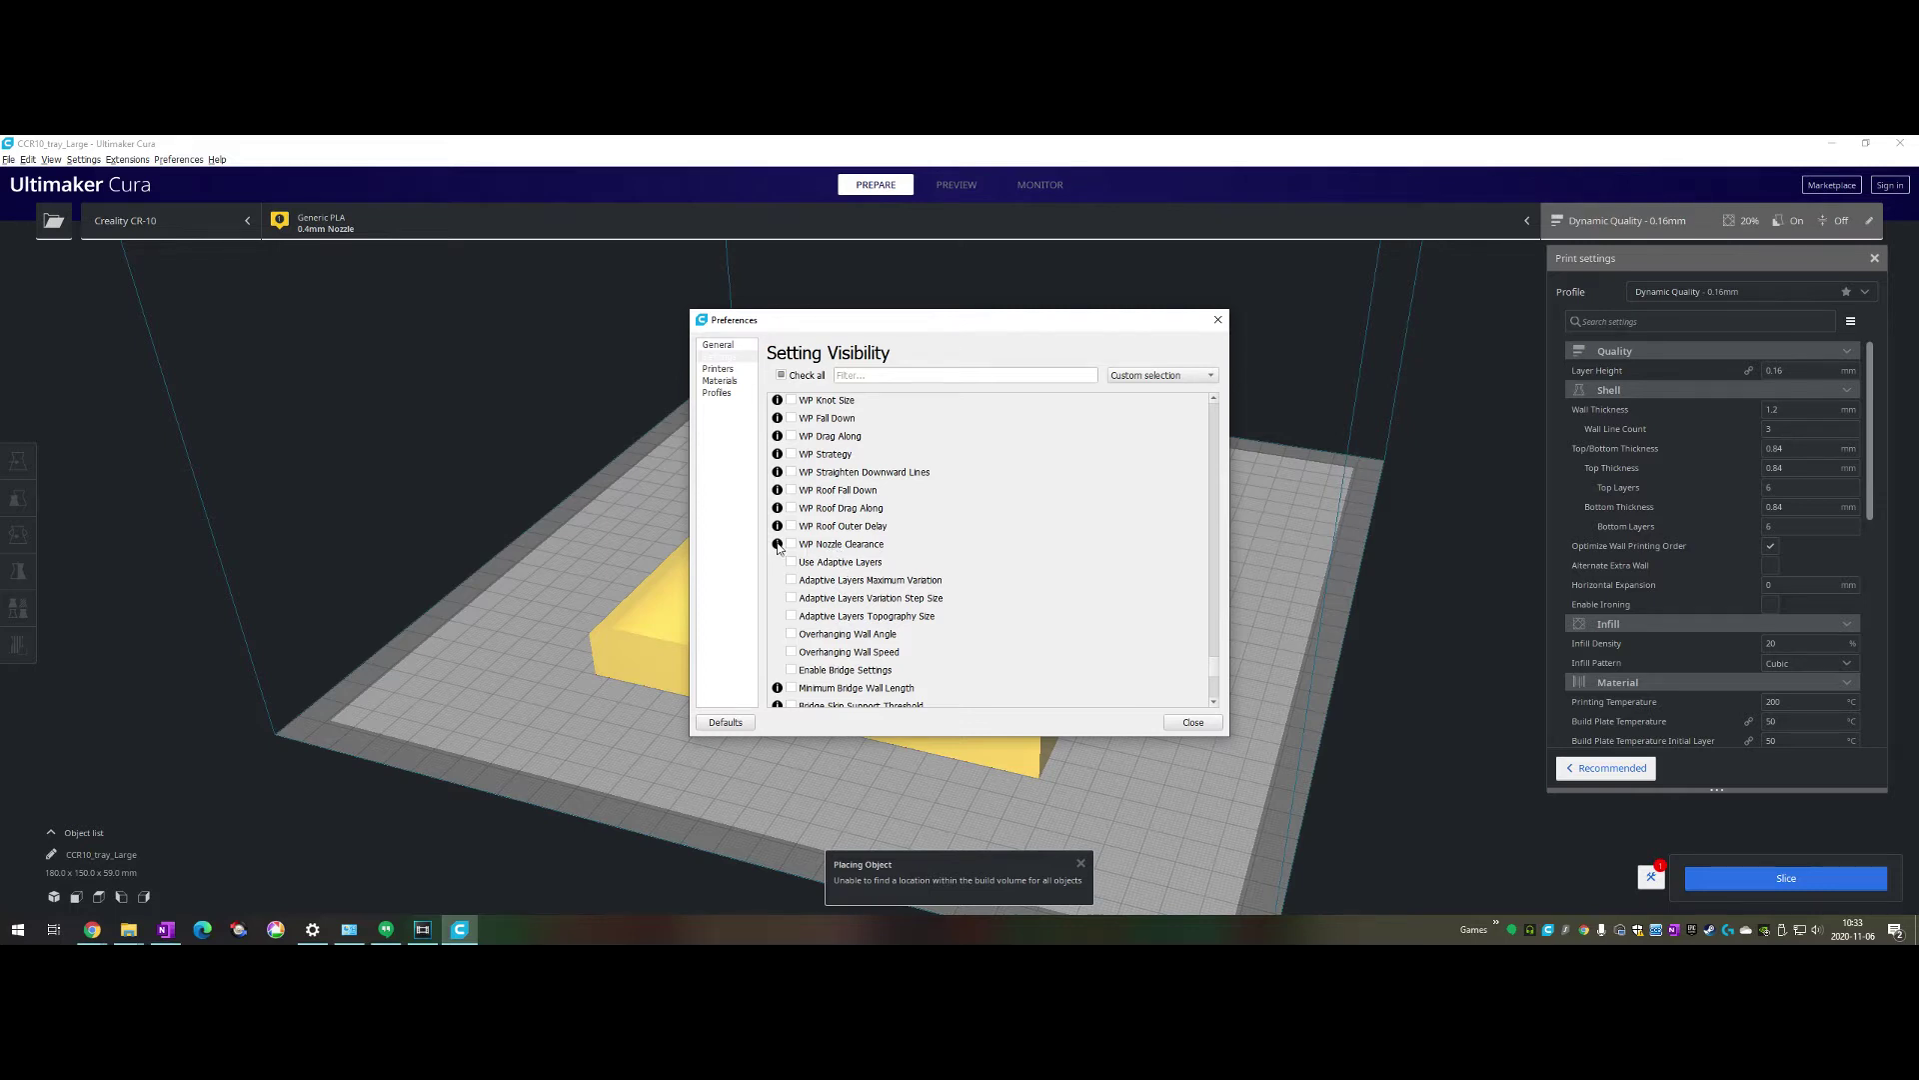
pyautogui.moveTo(780, 549)
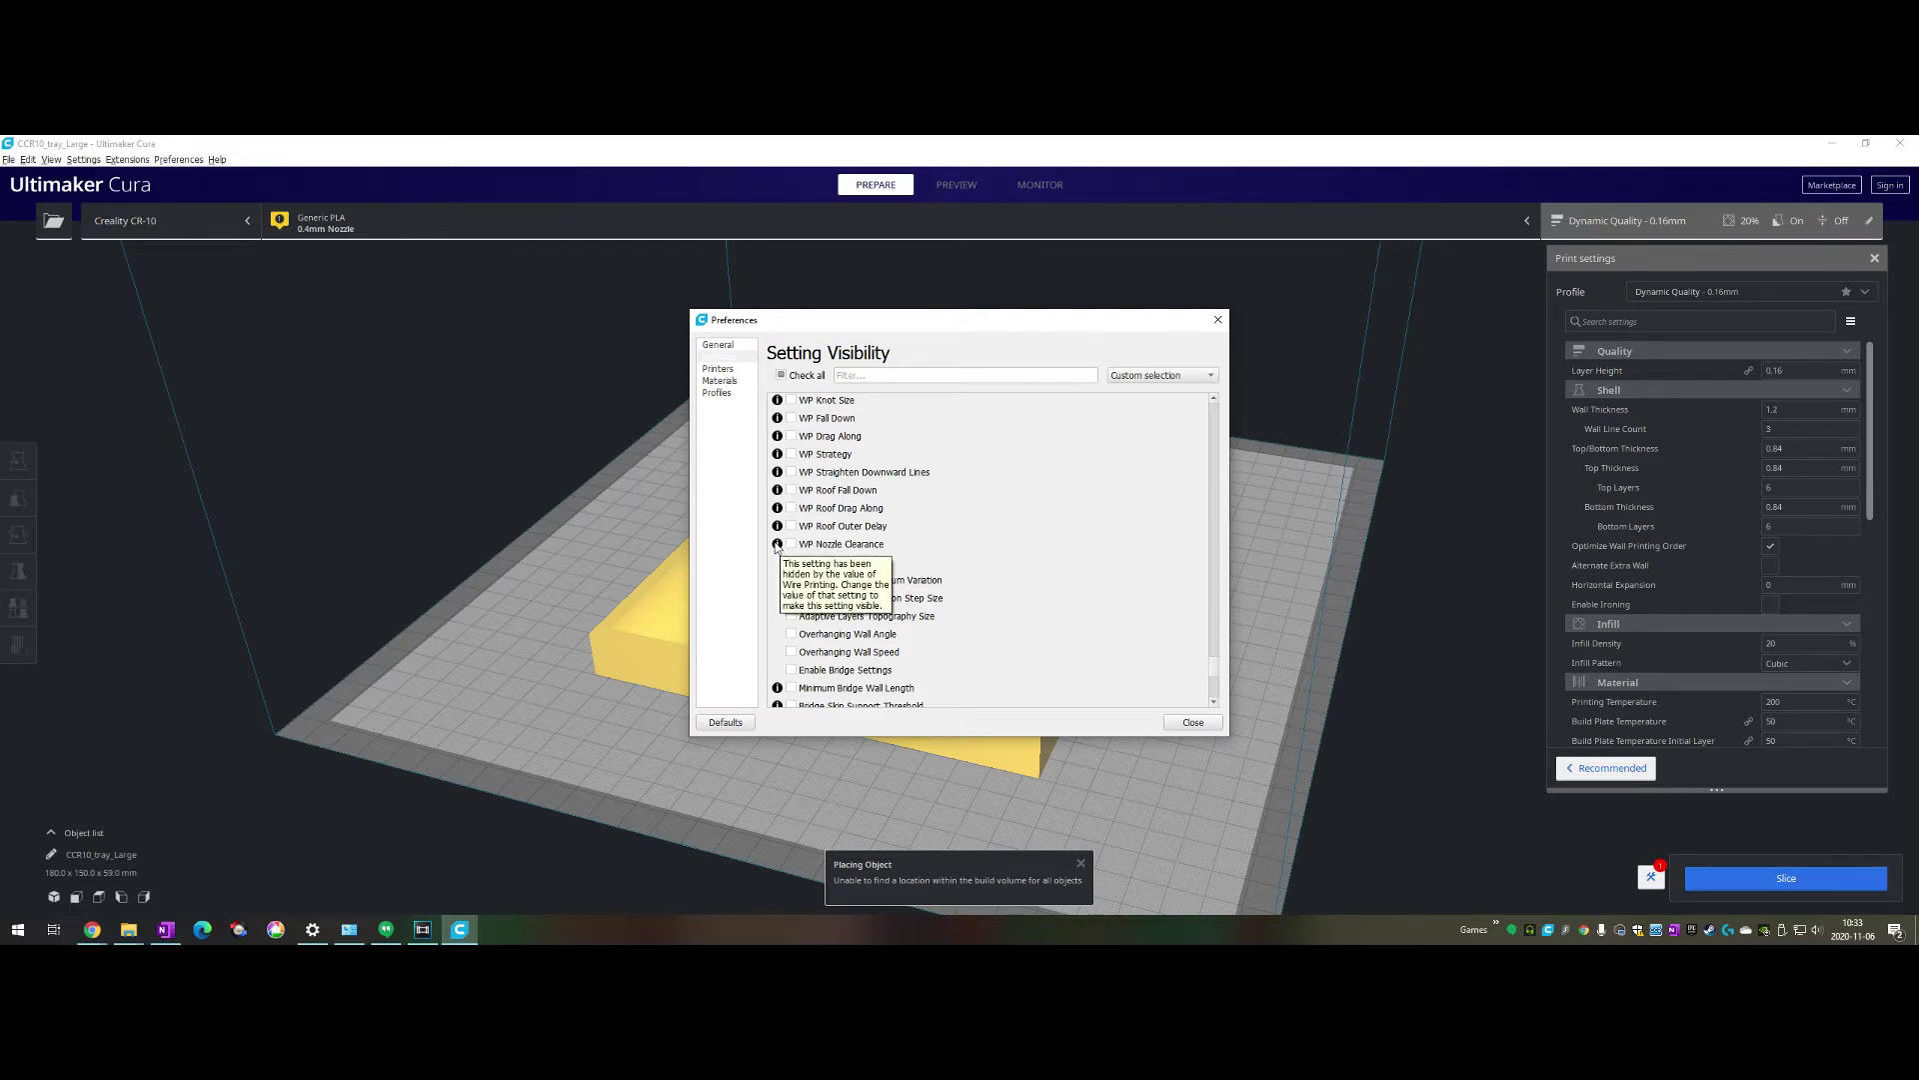
pyautogui.click(1190, 724)
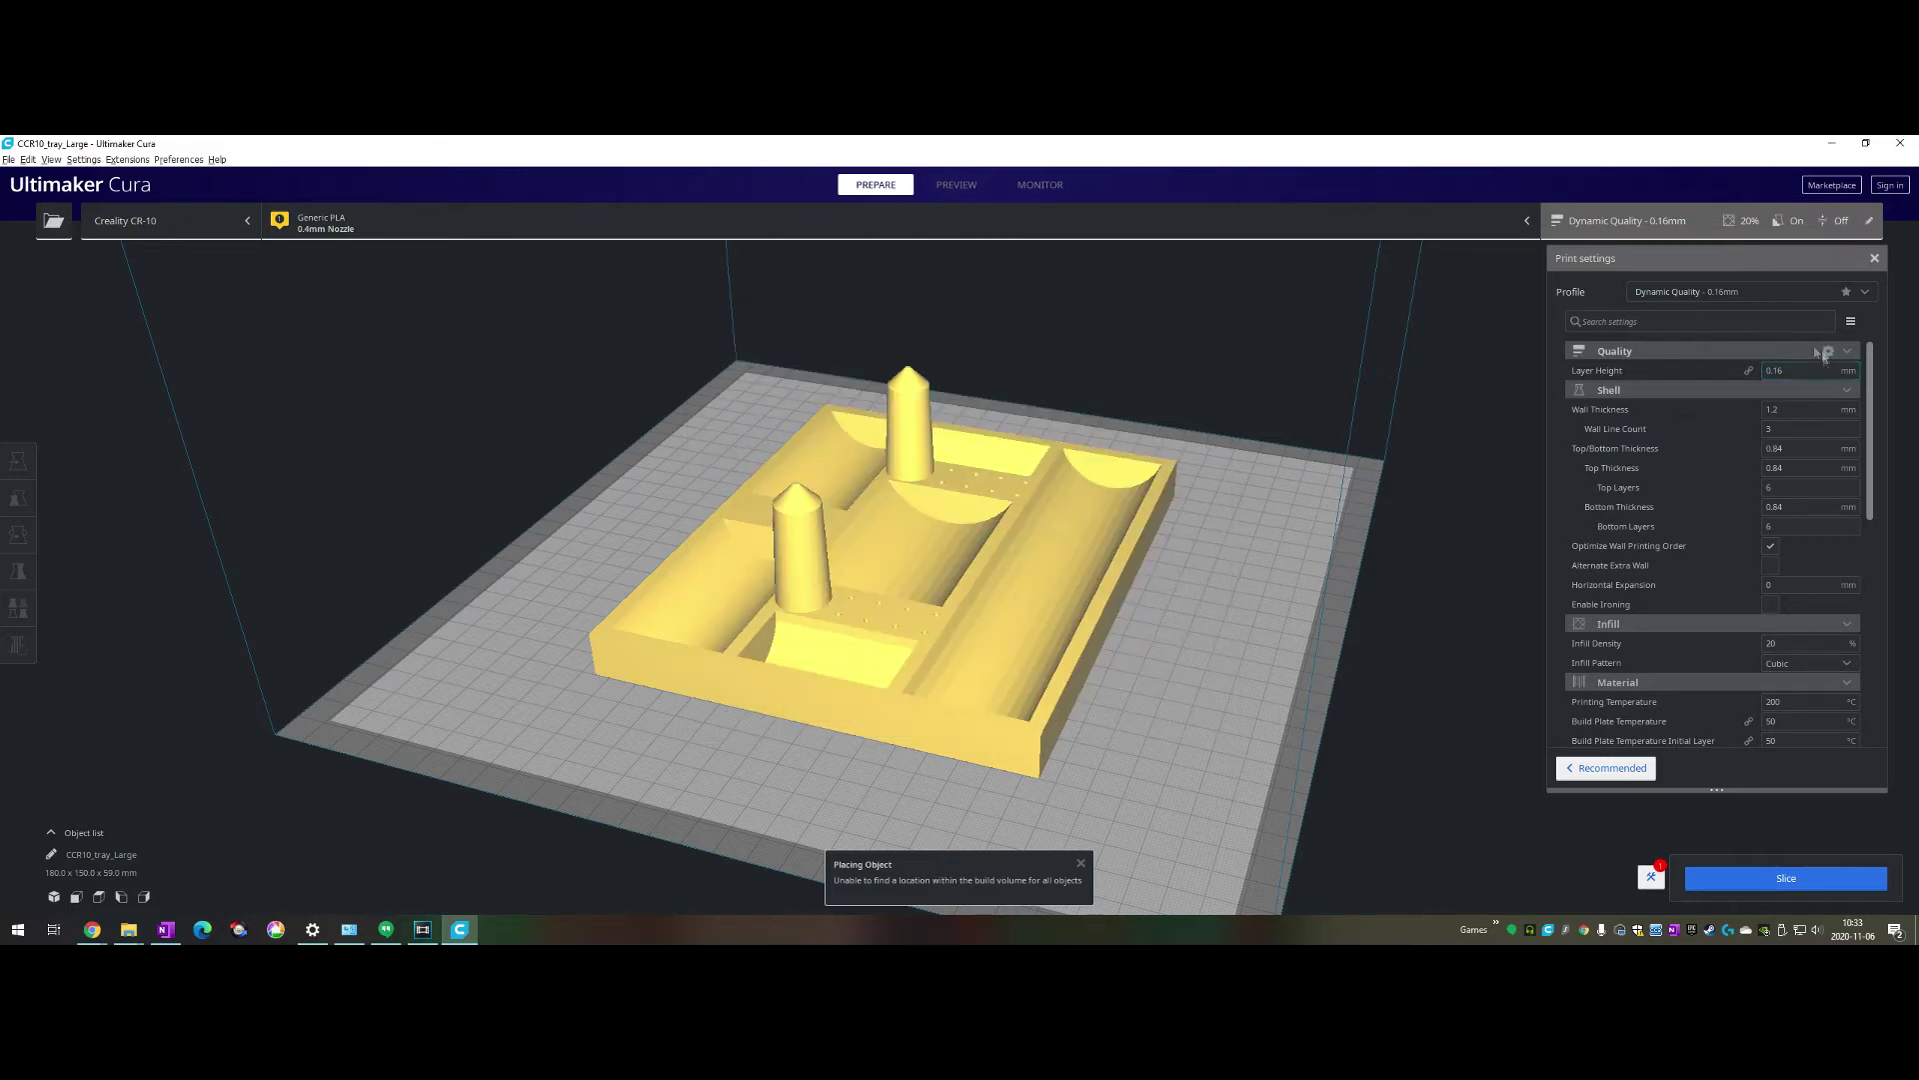
# Switch the print profile to Standard Quality - 0.2 mm and discard the customized profile settings
pyautogui.click(1805, 293)
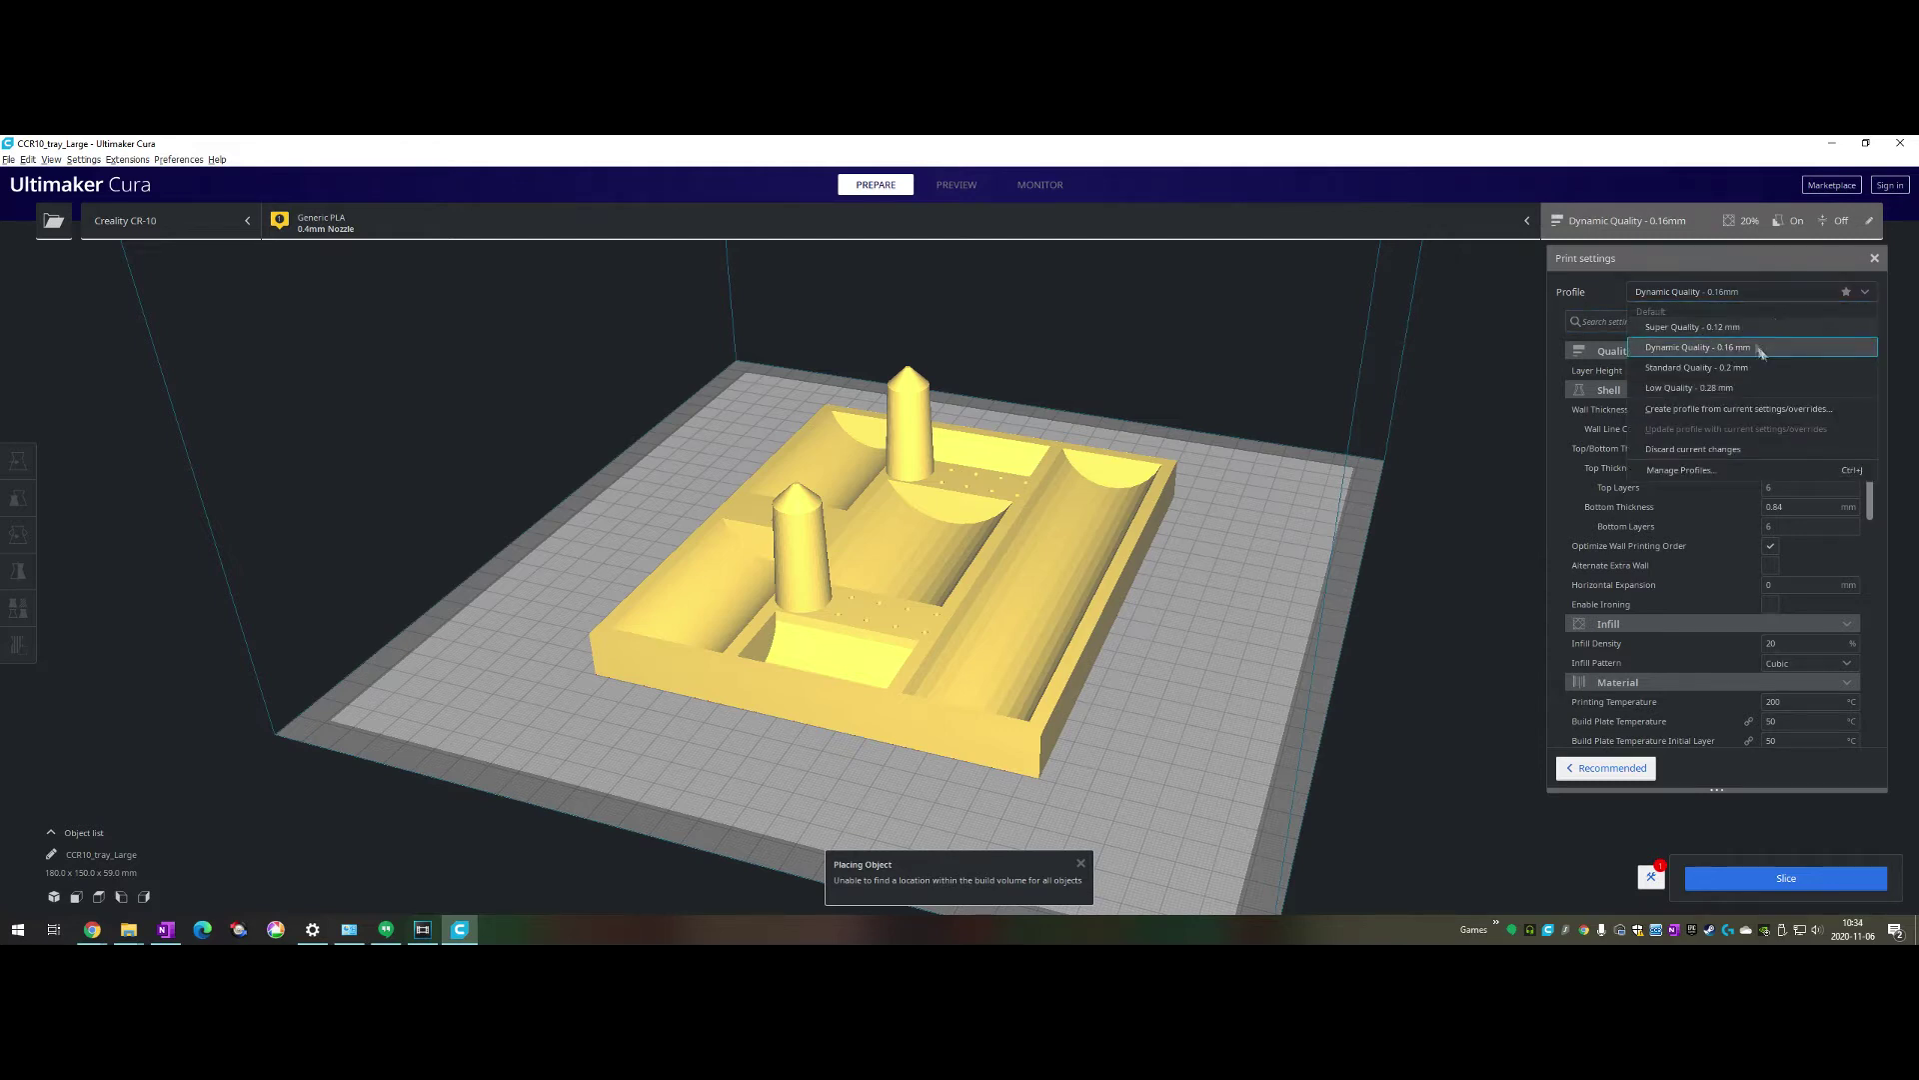
pyautogui.click(1595, 377)
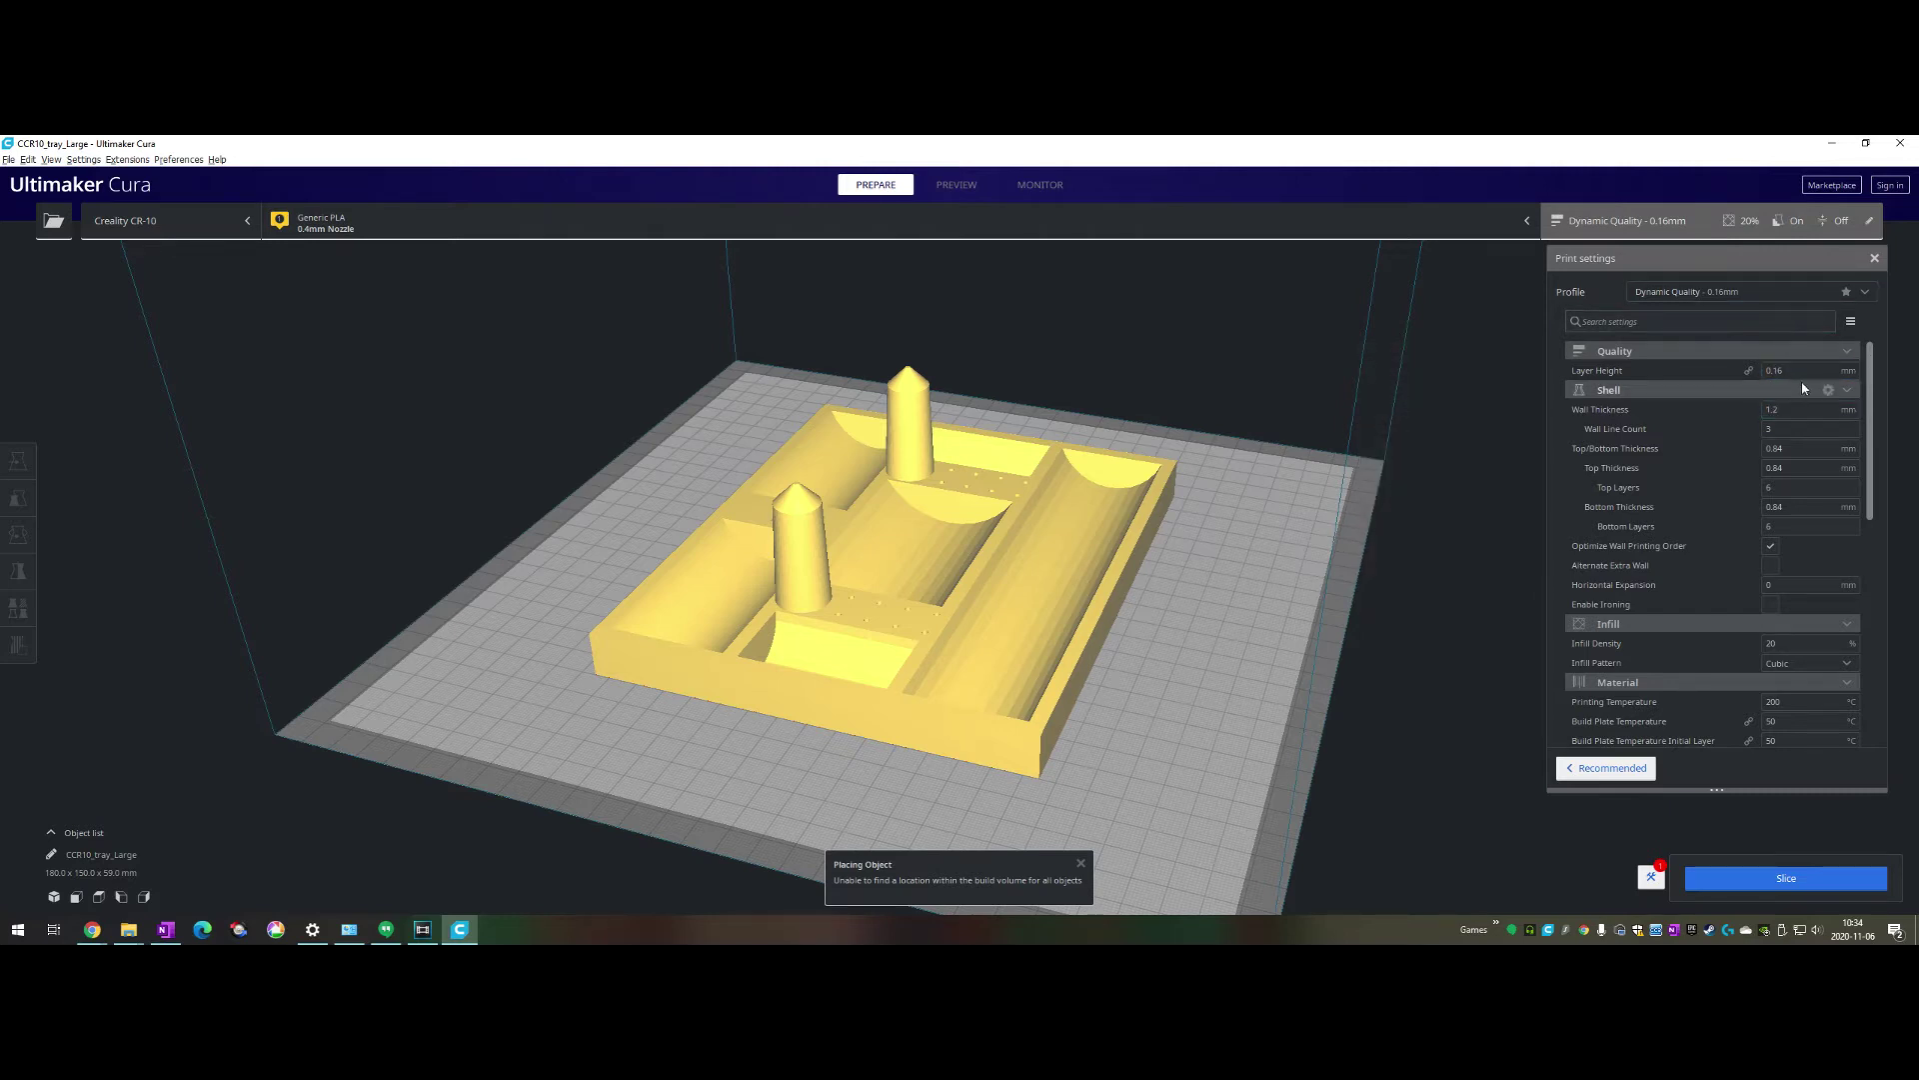
pyautogui.click(1747, 293)
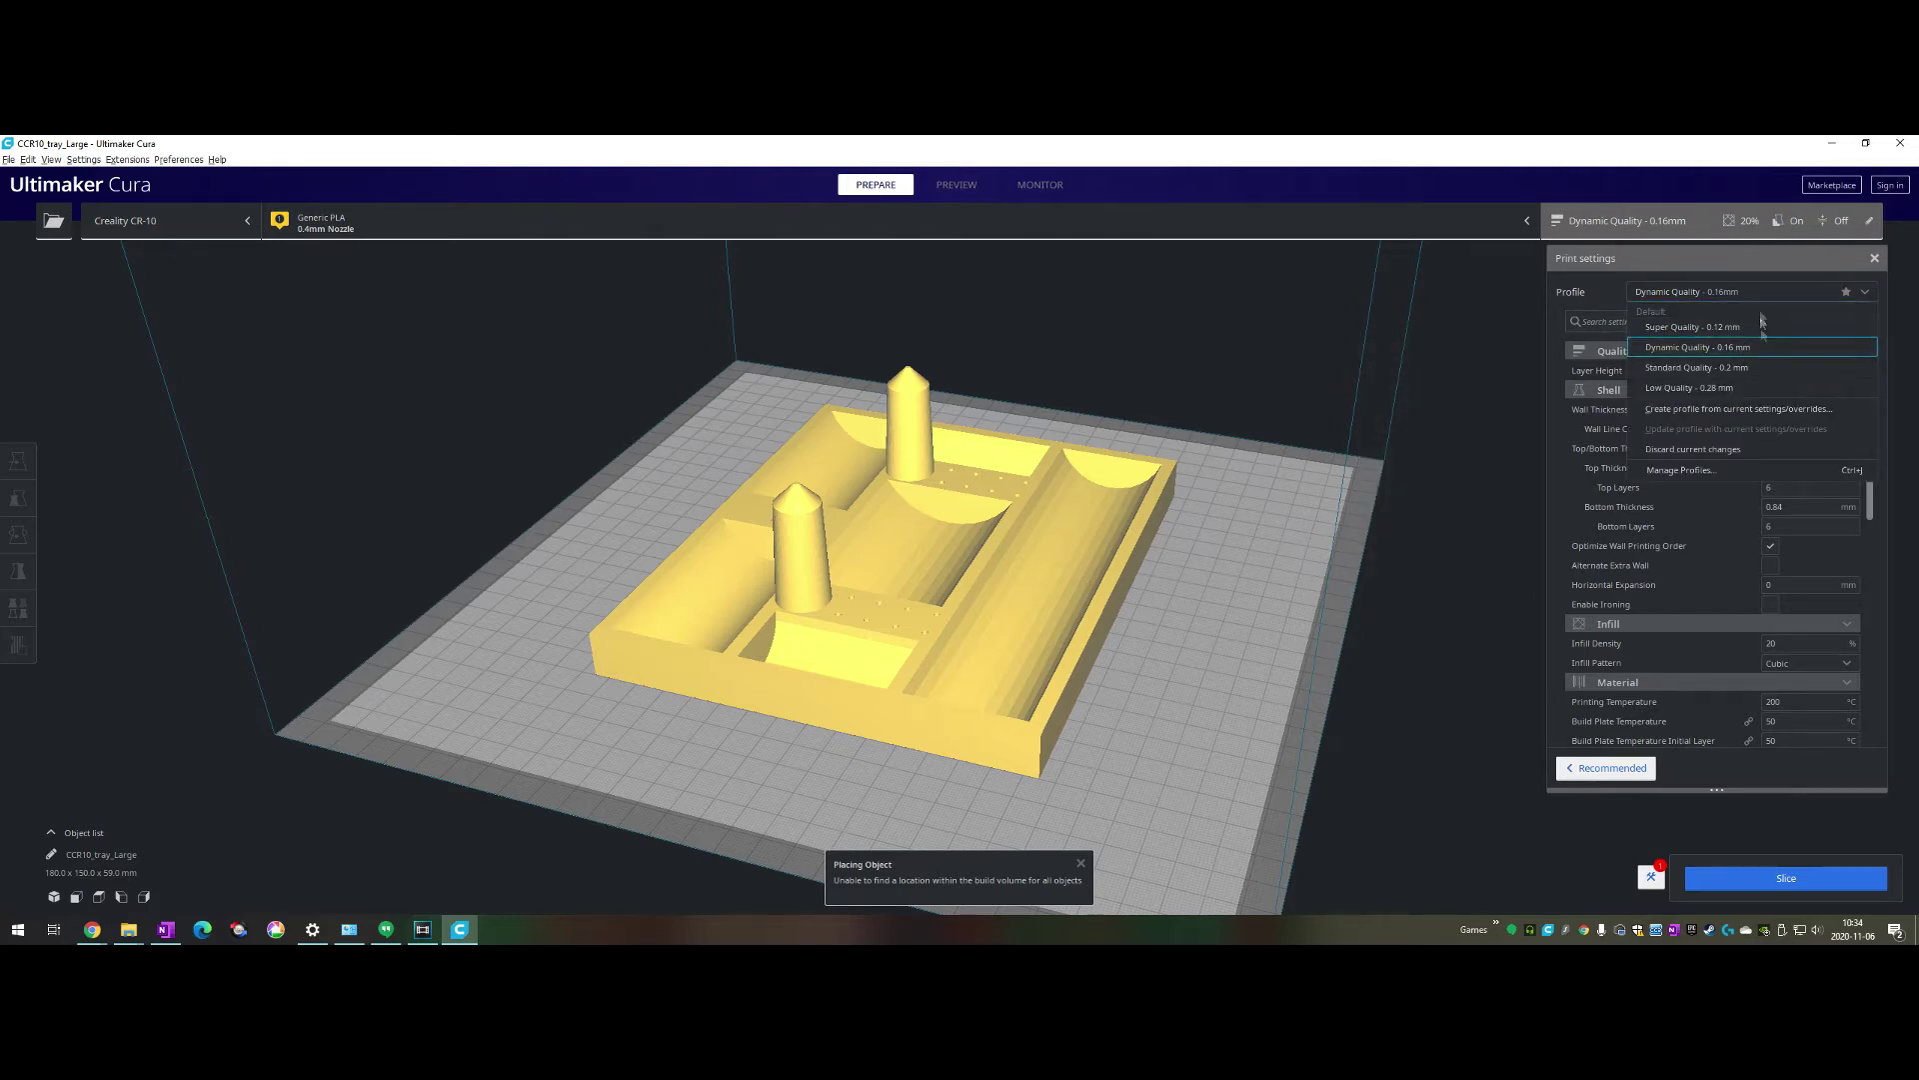
pyautogui.click(1732, 367)
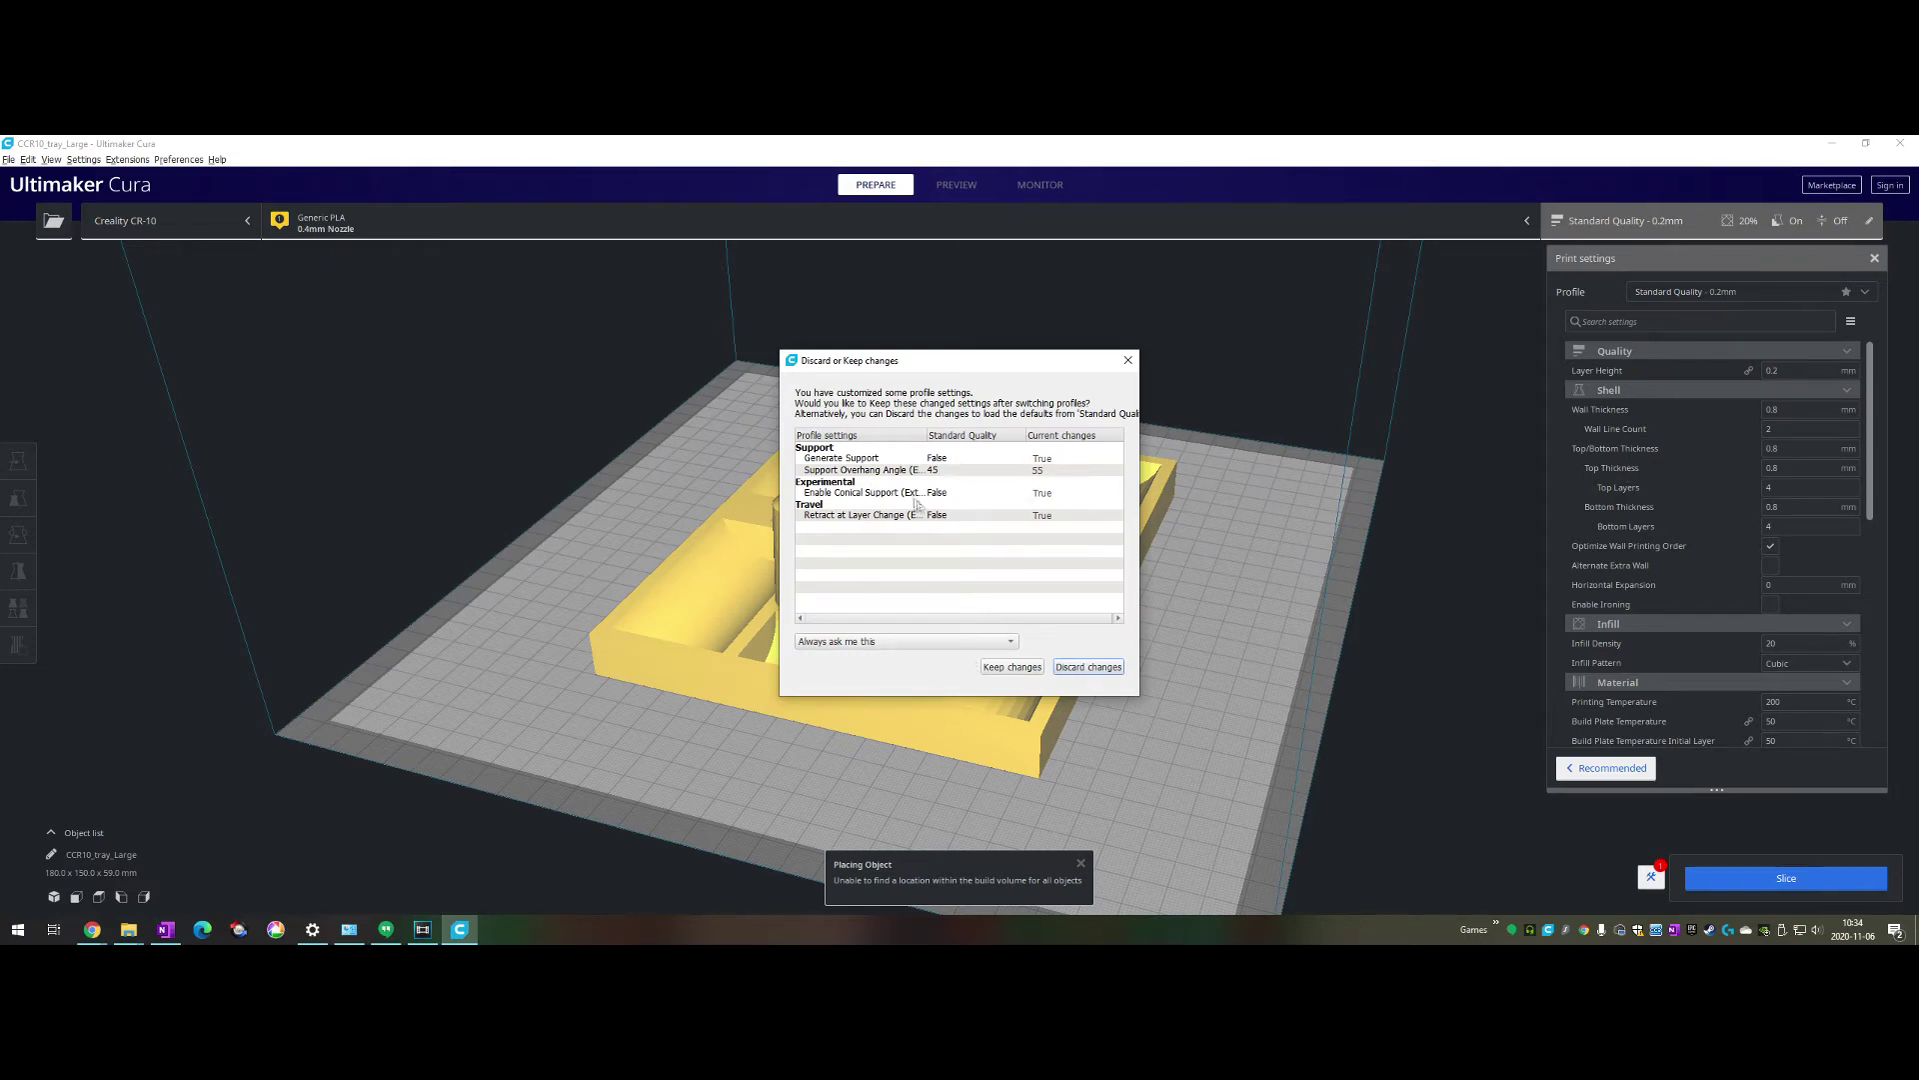
pyautogui.click(1081, 665)
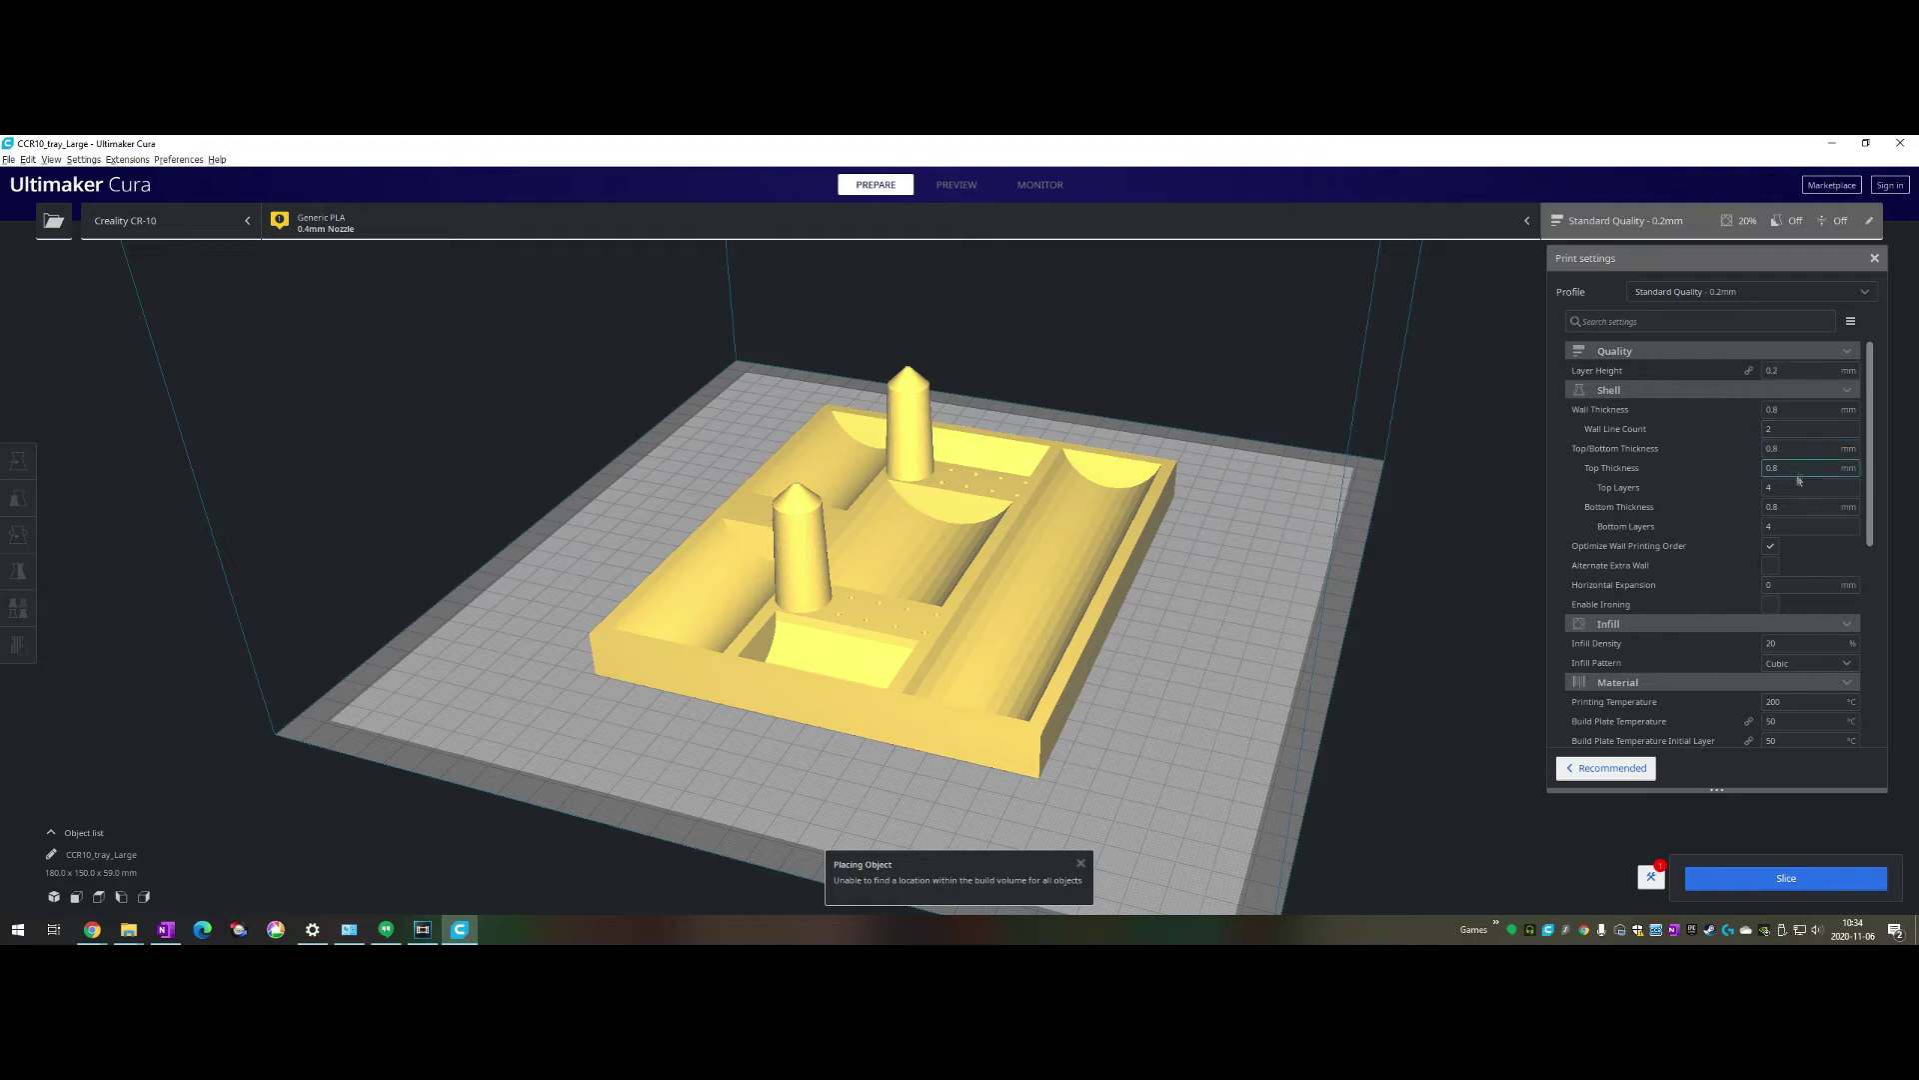
# Review the wall, top and bottom thickness settings, and the infill, material and travel settings below them
pyautogui.scroll(-3, 1737, 525)
pyautogui.scroll(3, 1744, 470)
pyautogui.click(1799, 410)
pyautogui.click(1775, 467)
pyautogui.click(1807, 508)
pyautogui.scroll(-1, 1872, 460)
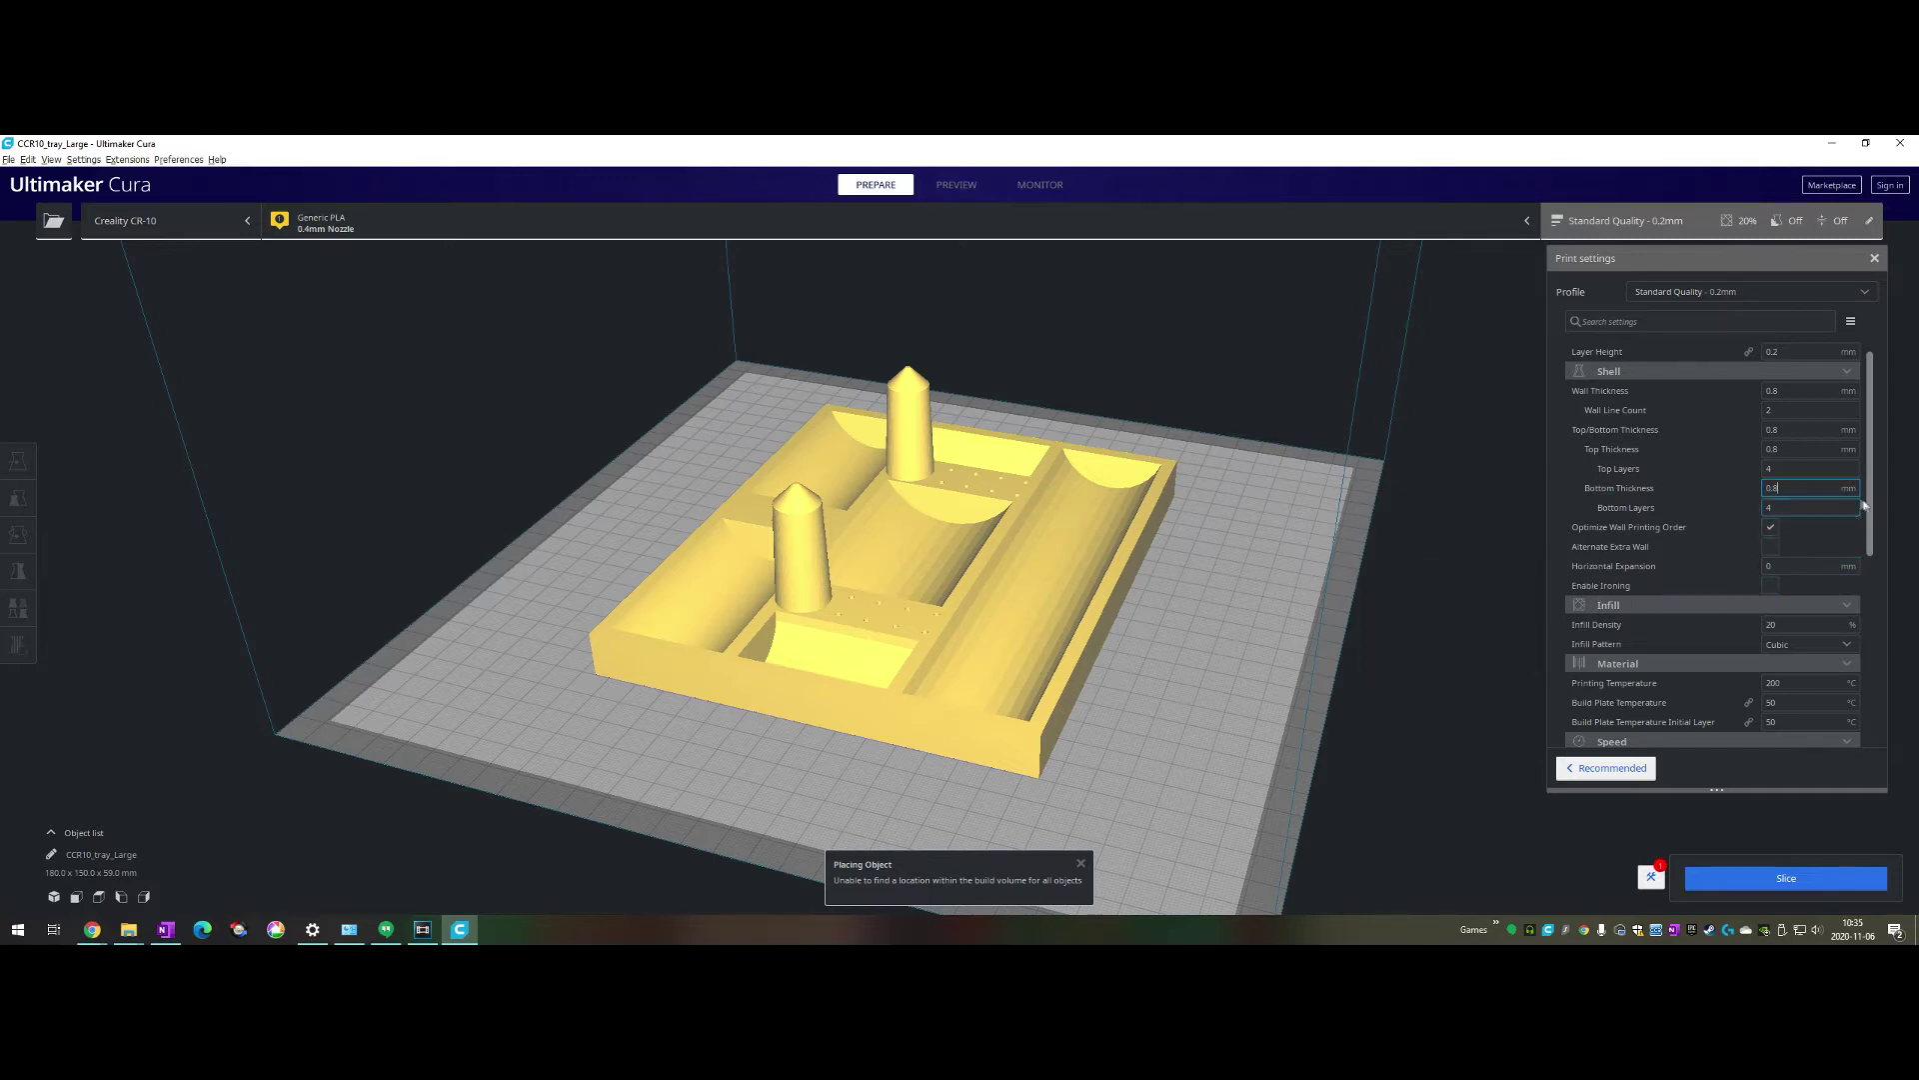
pyautogui.scroll(-3, 1861, 550)
pyautogui.scroll(-3, 1865, 557)
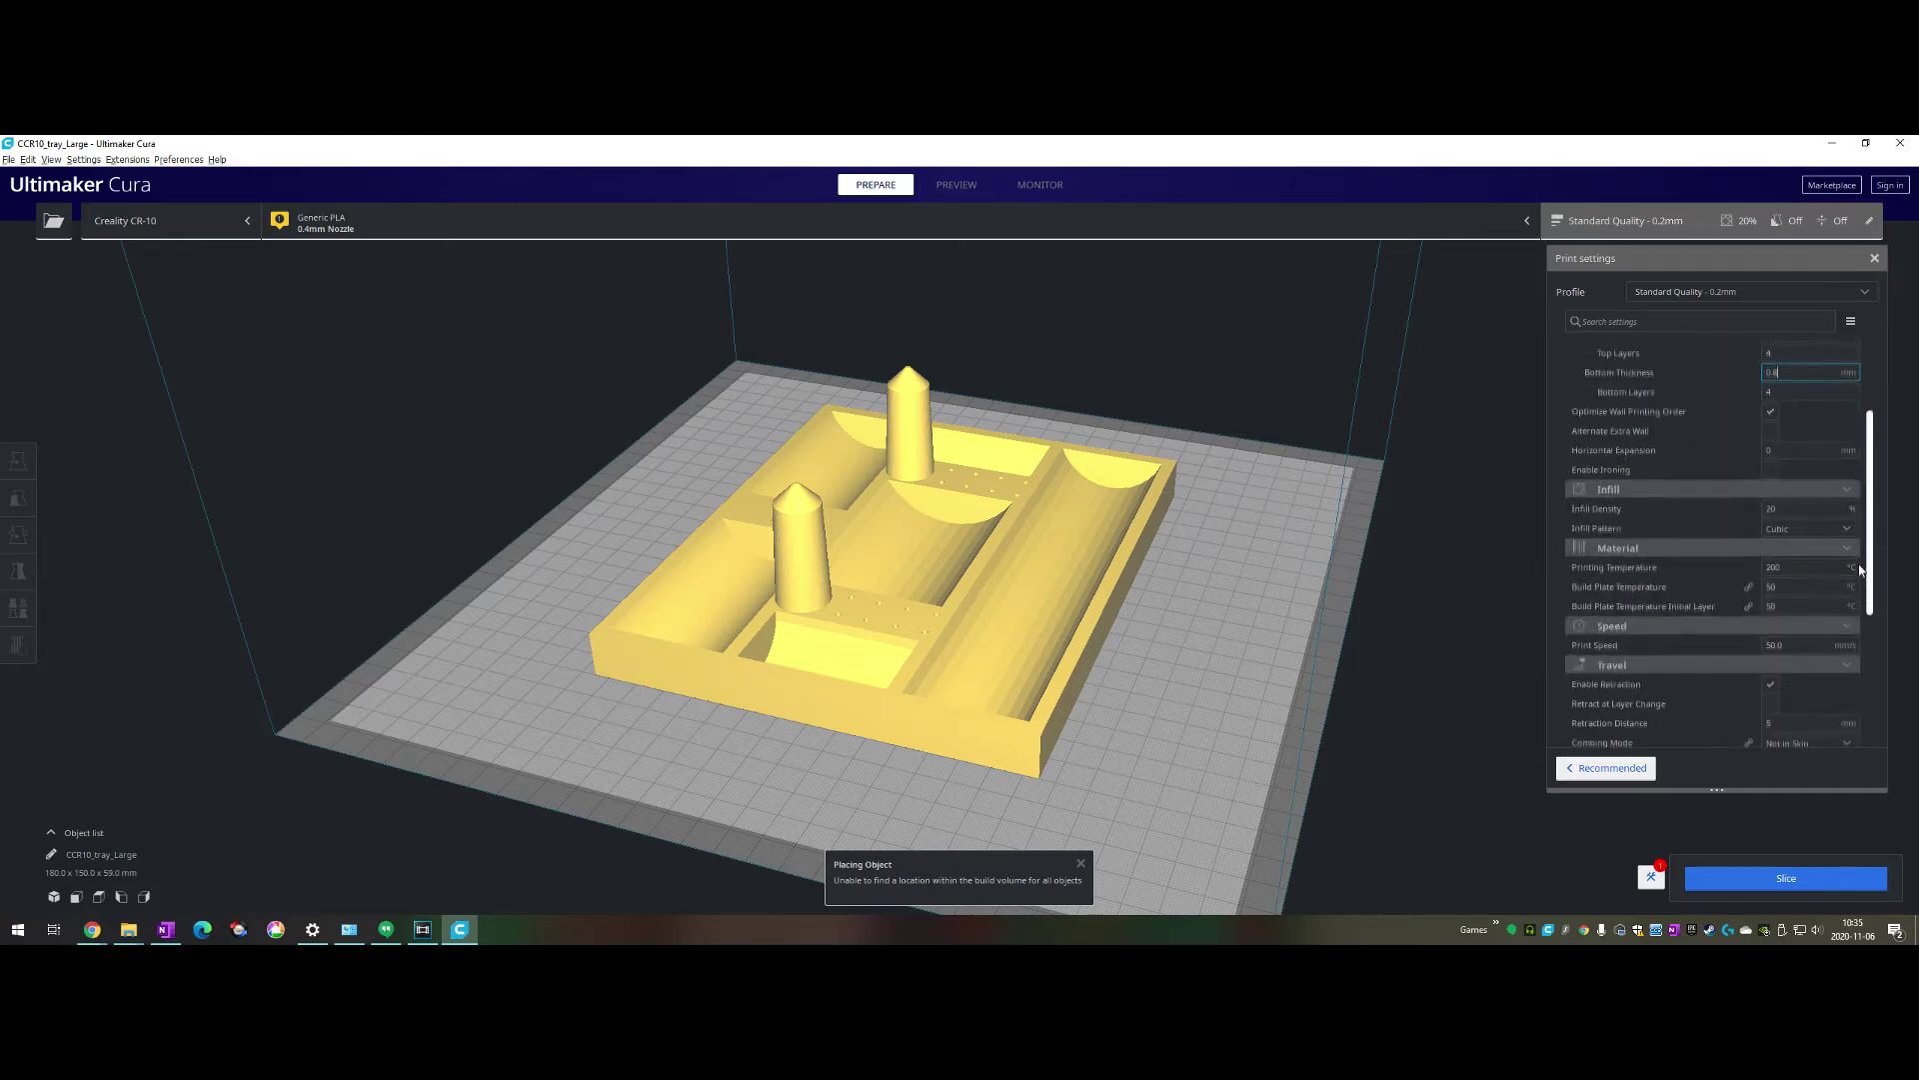
pyautogui.scroll(-2, 1846, 605)
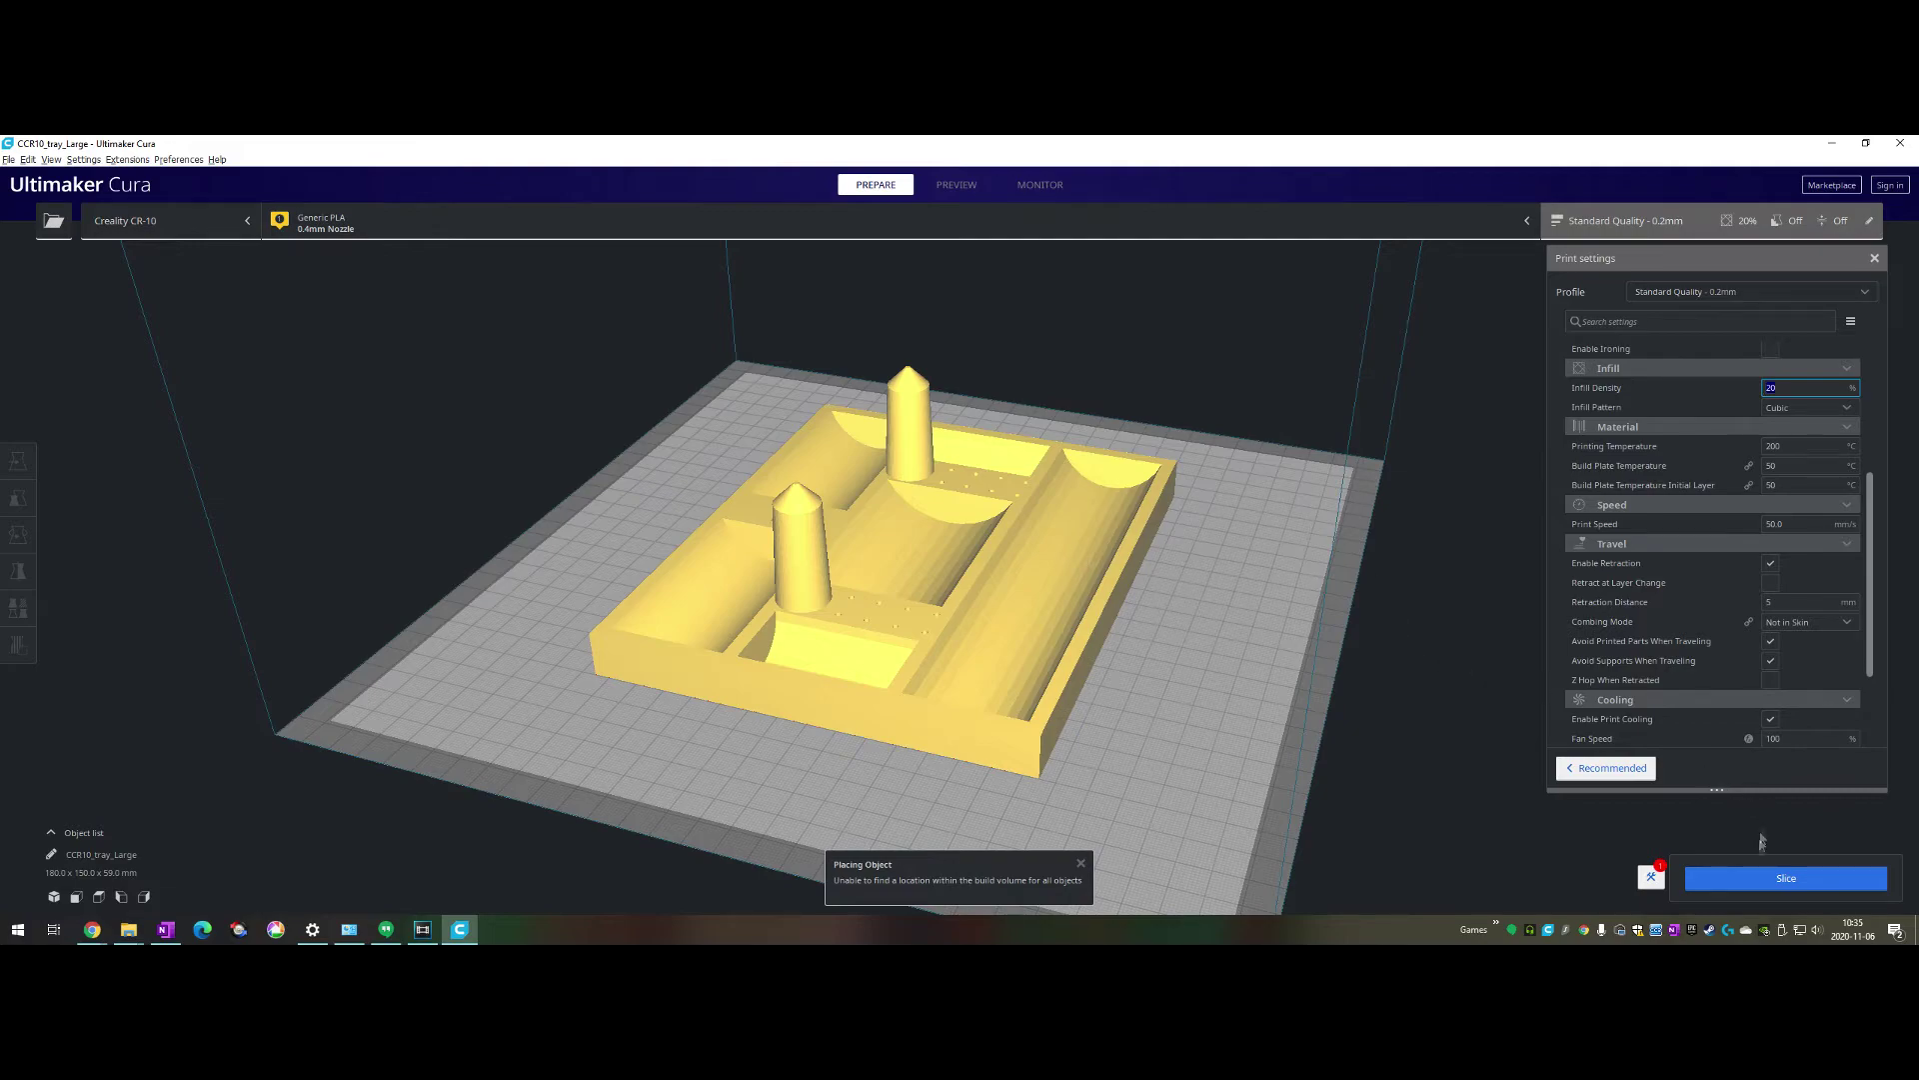
# Slice the tray and inspect the infill around the small holes in the layer preview
pyautogui.click(1786, 878)
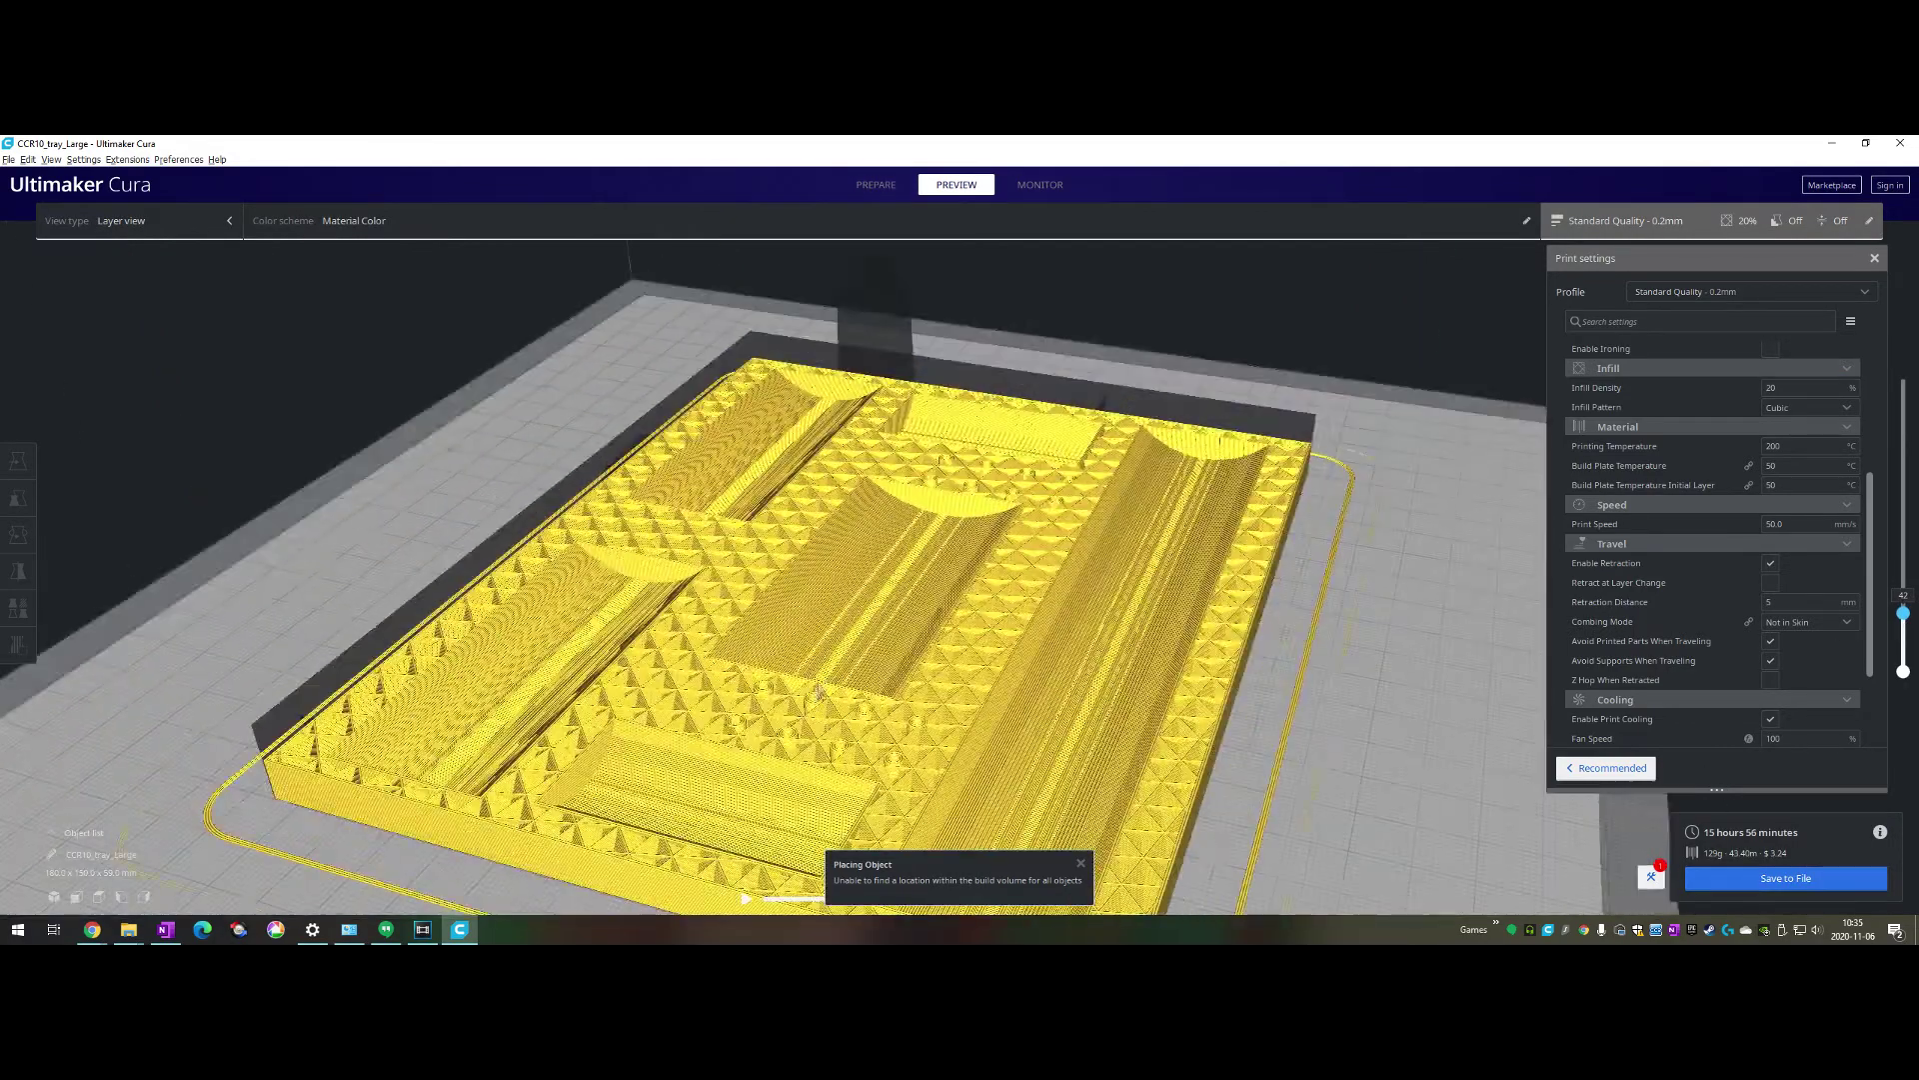
pyautogui.scroll(8, 819, 690)
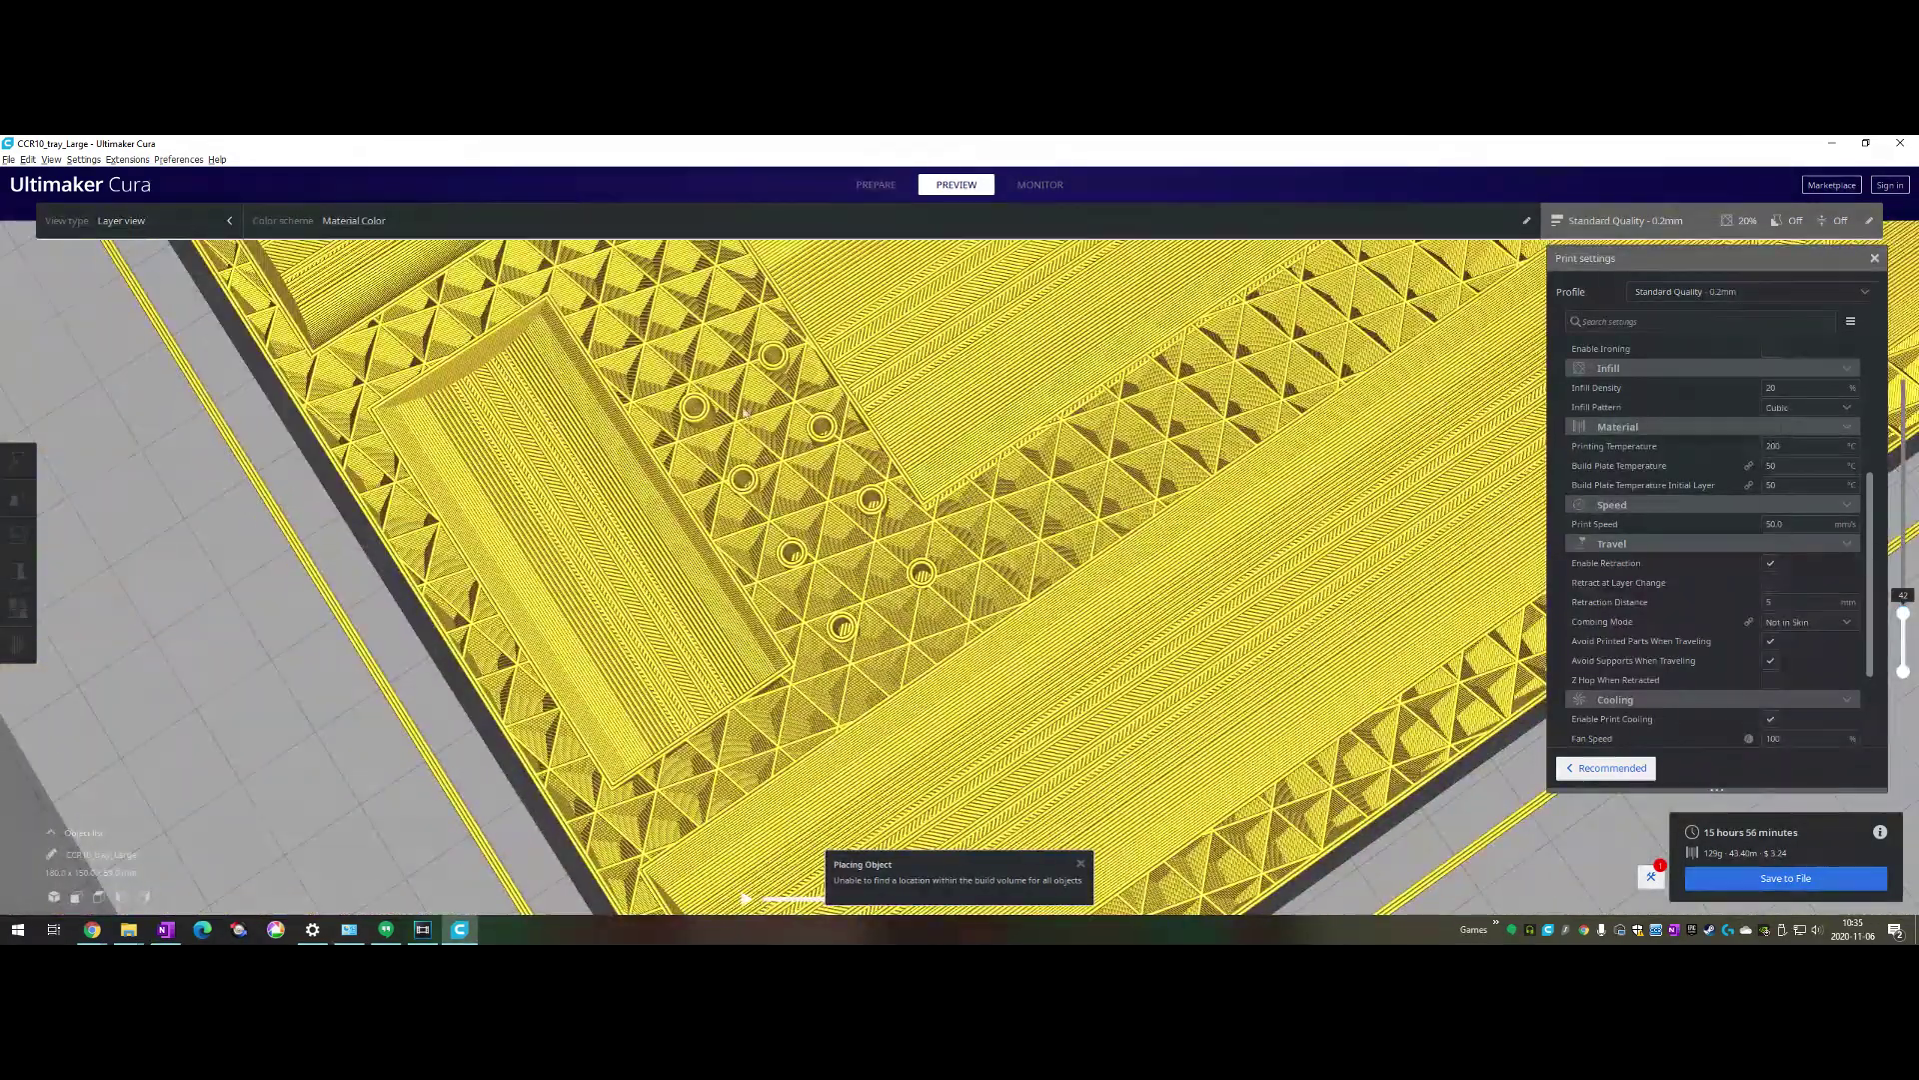
pyautogui.moveTo(762, 389); pyautogui.dragTo(987, 347, button='right')
pyautogui.moveTo(988, 347); pyautogui.dragTo(1195, 420, button='middle')
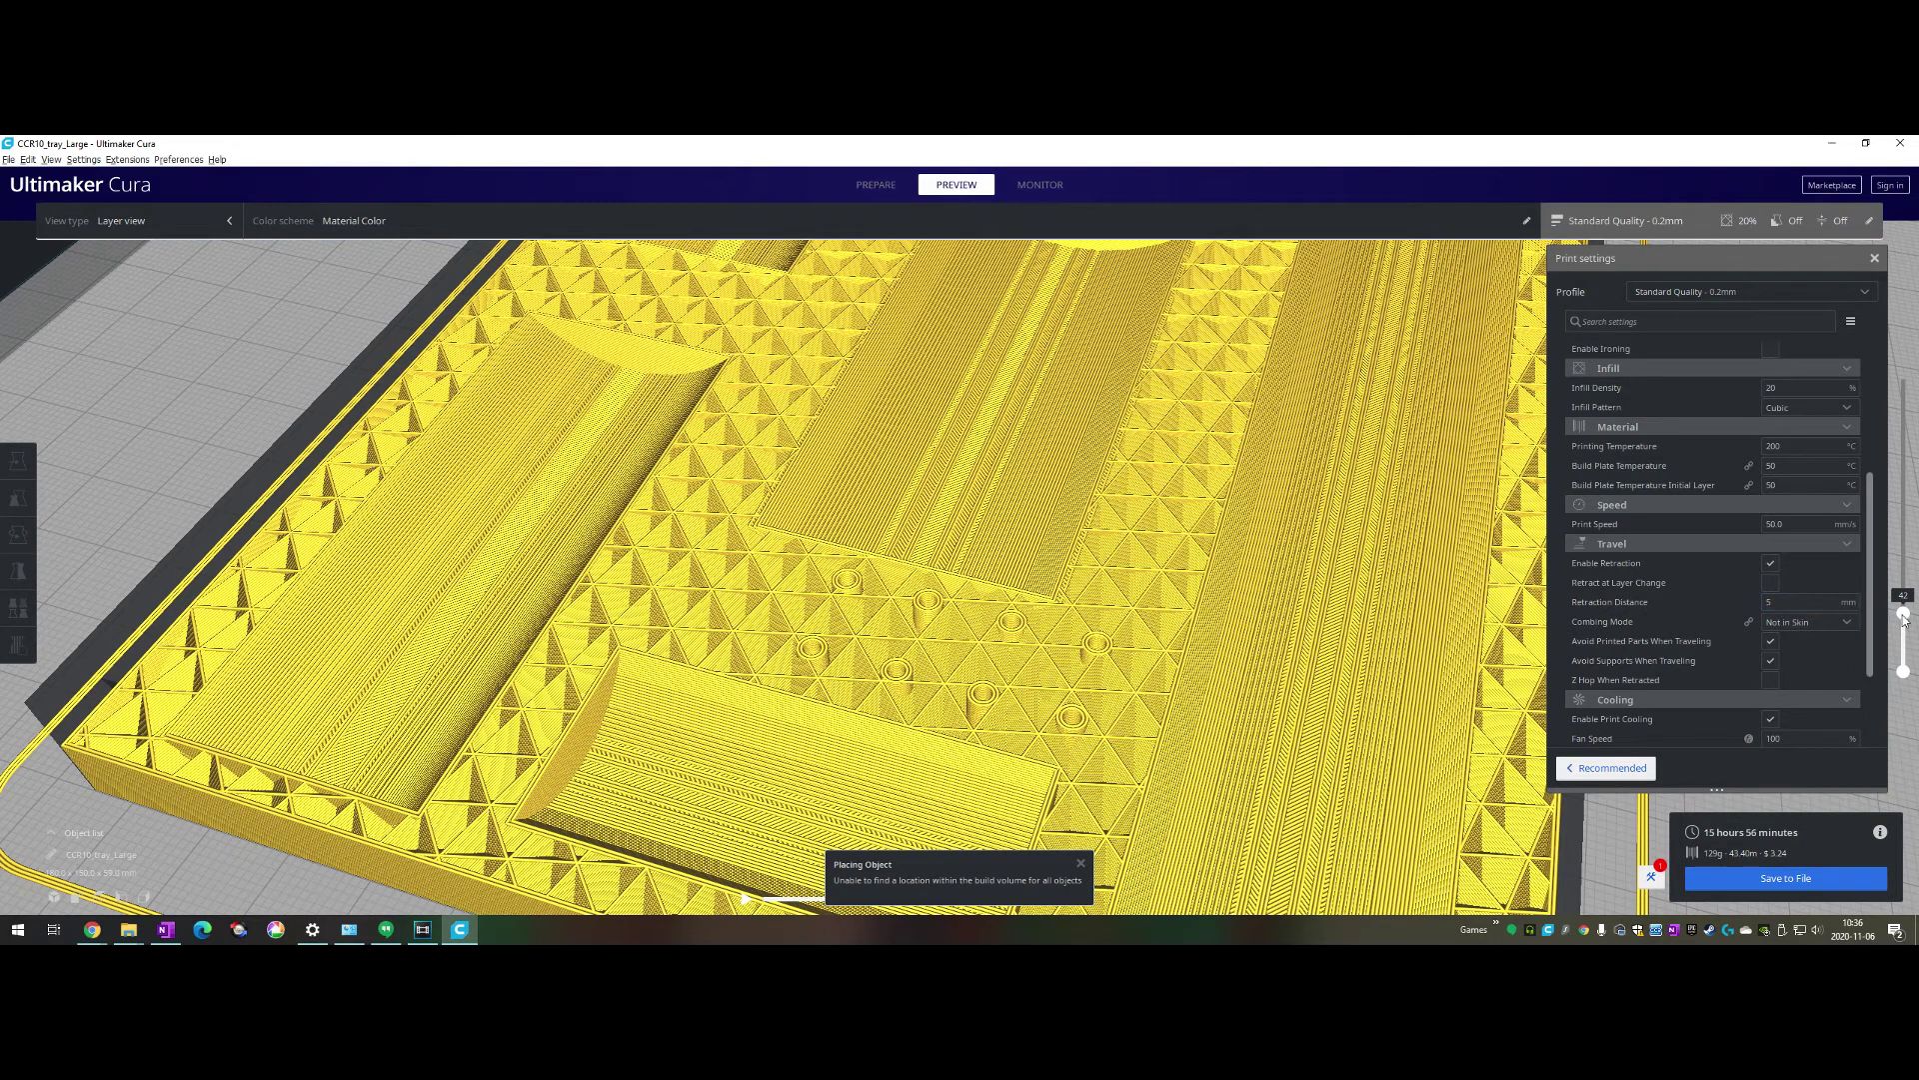
# Raise the layer preview to layer 74 and examine the infill and compartments of the whole tray
pyautogui.moveTo(1903, 612); pyautogui.dragTo(1903, 583)
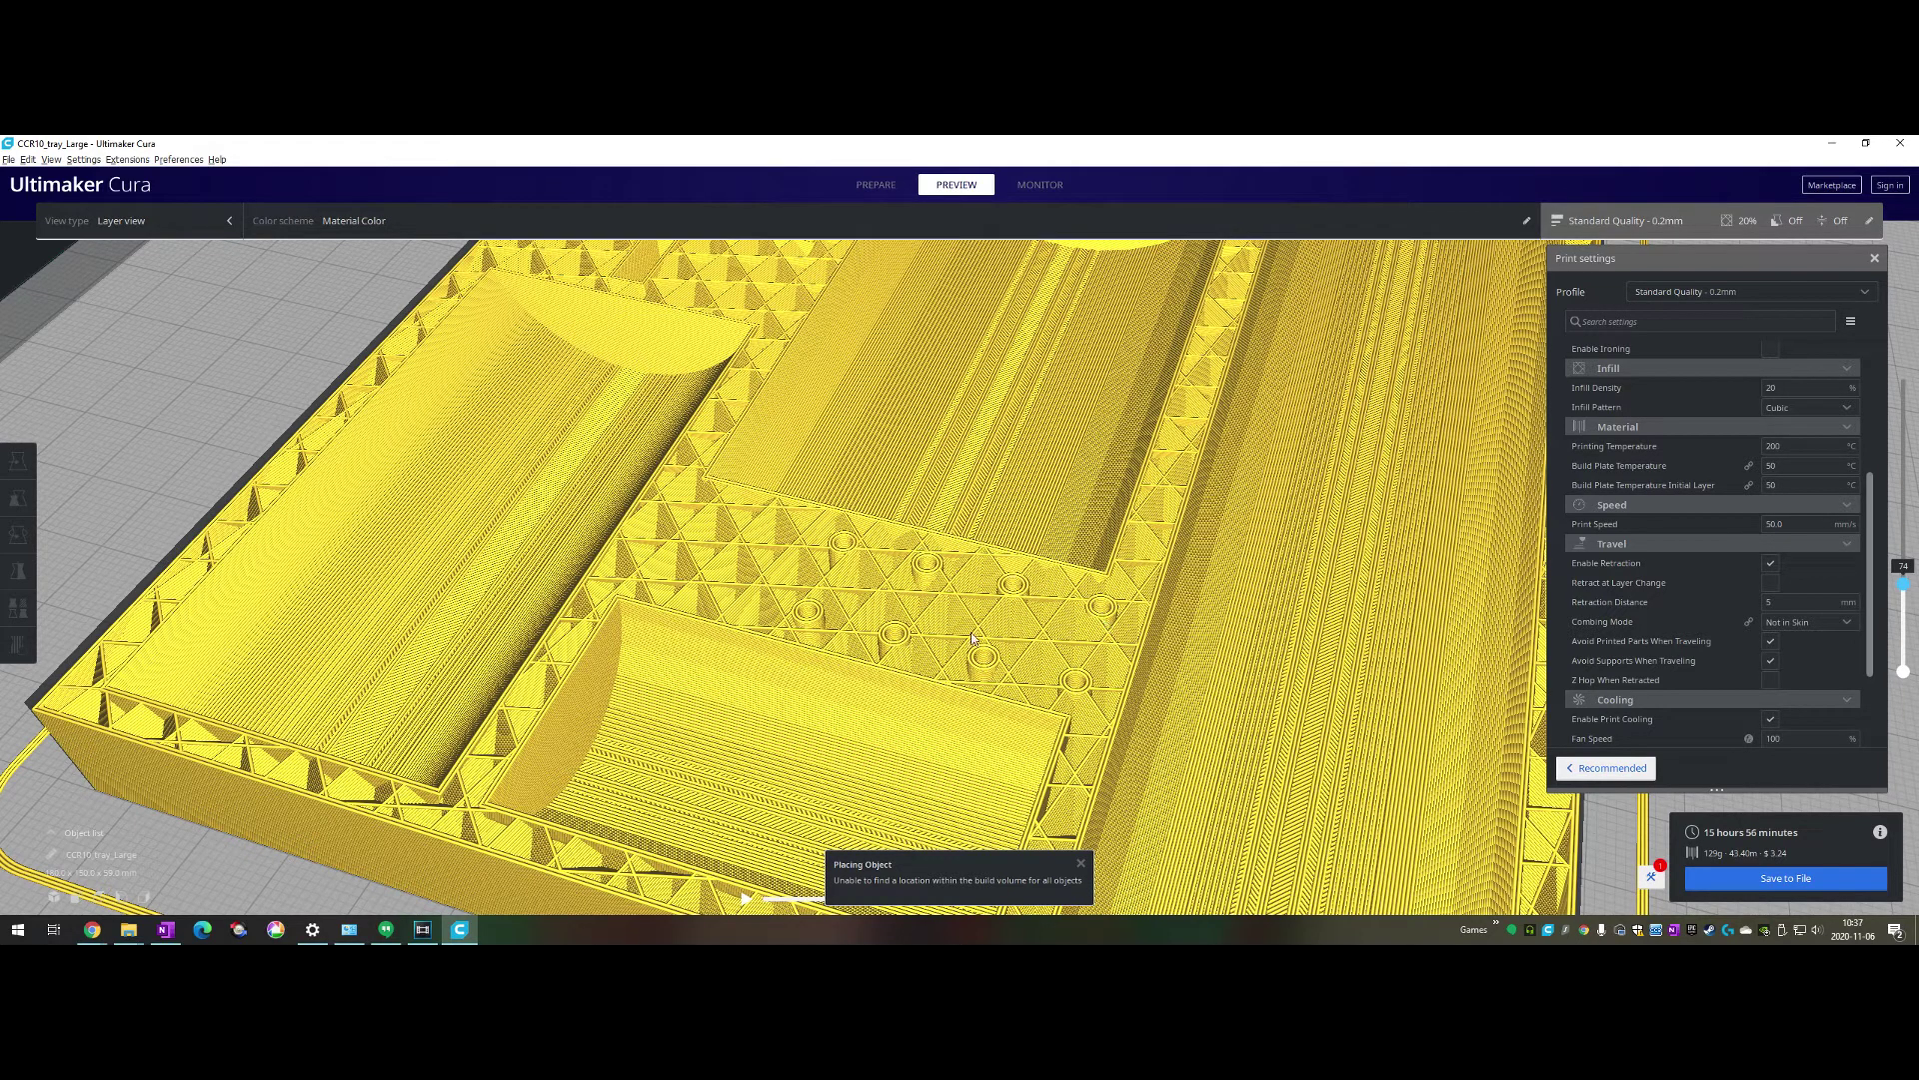
pyautogui.scroll(-3, 975, 630)
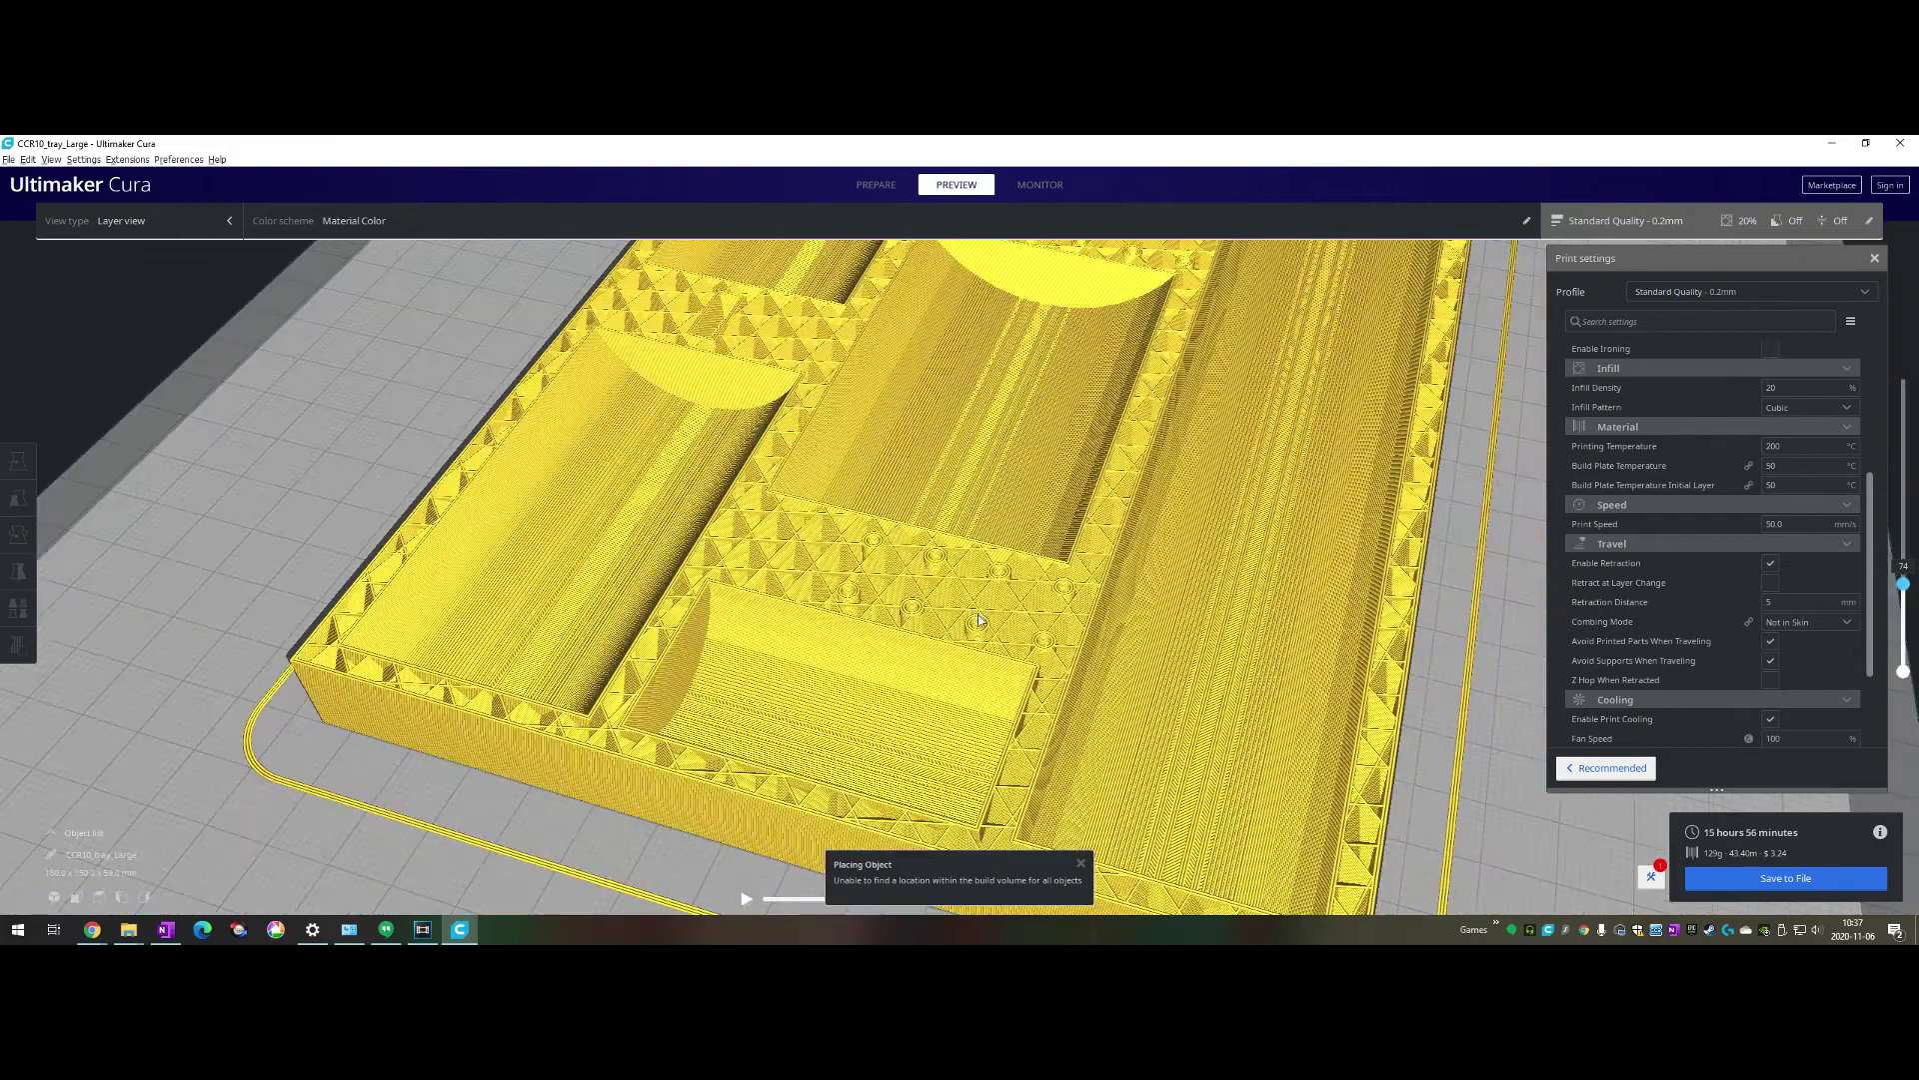
pyautogui.scroll(-3, 960, 578)
# Review the printing temperature, build plate temperatures and print speed, as well as the travel settings down to the combing mode
pyautogui.scroll(1, 1717, 512)
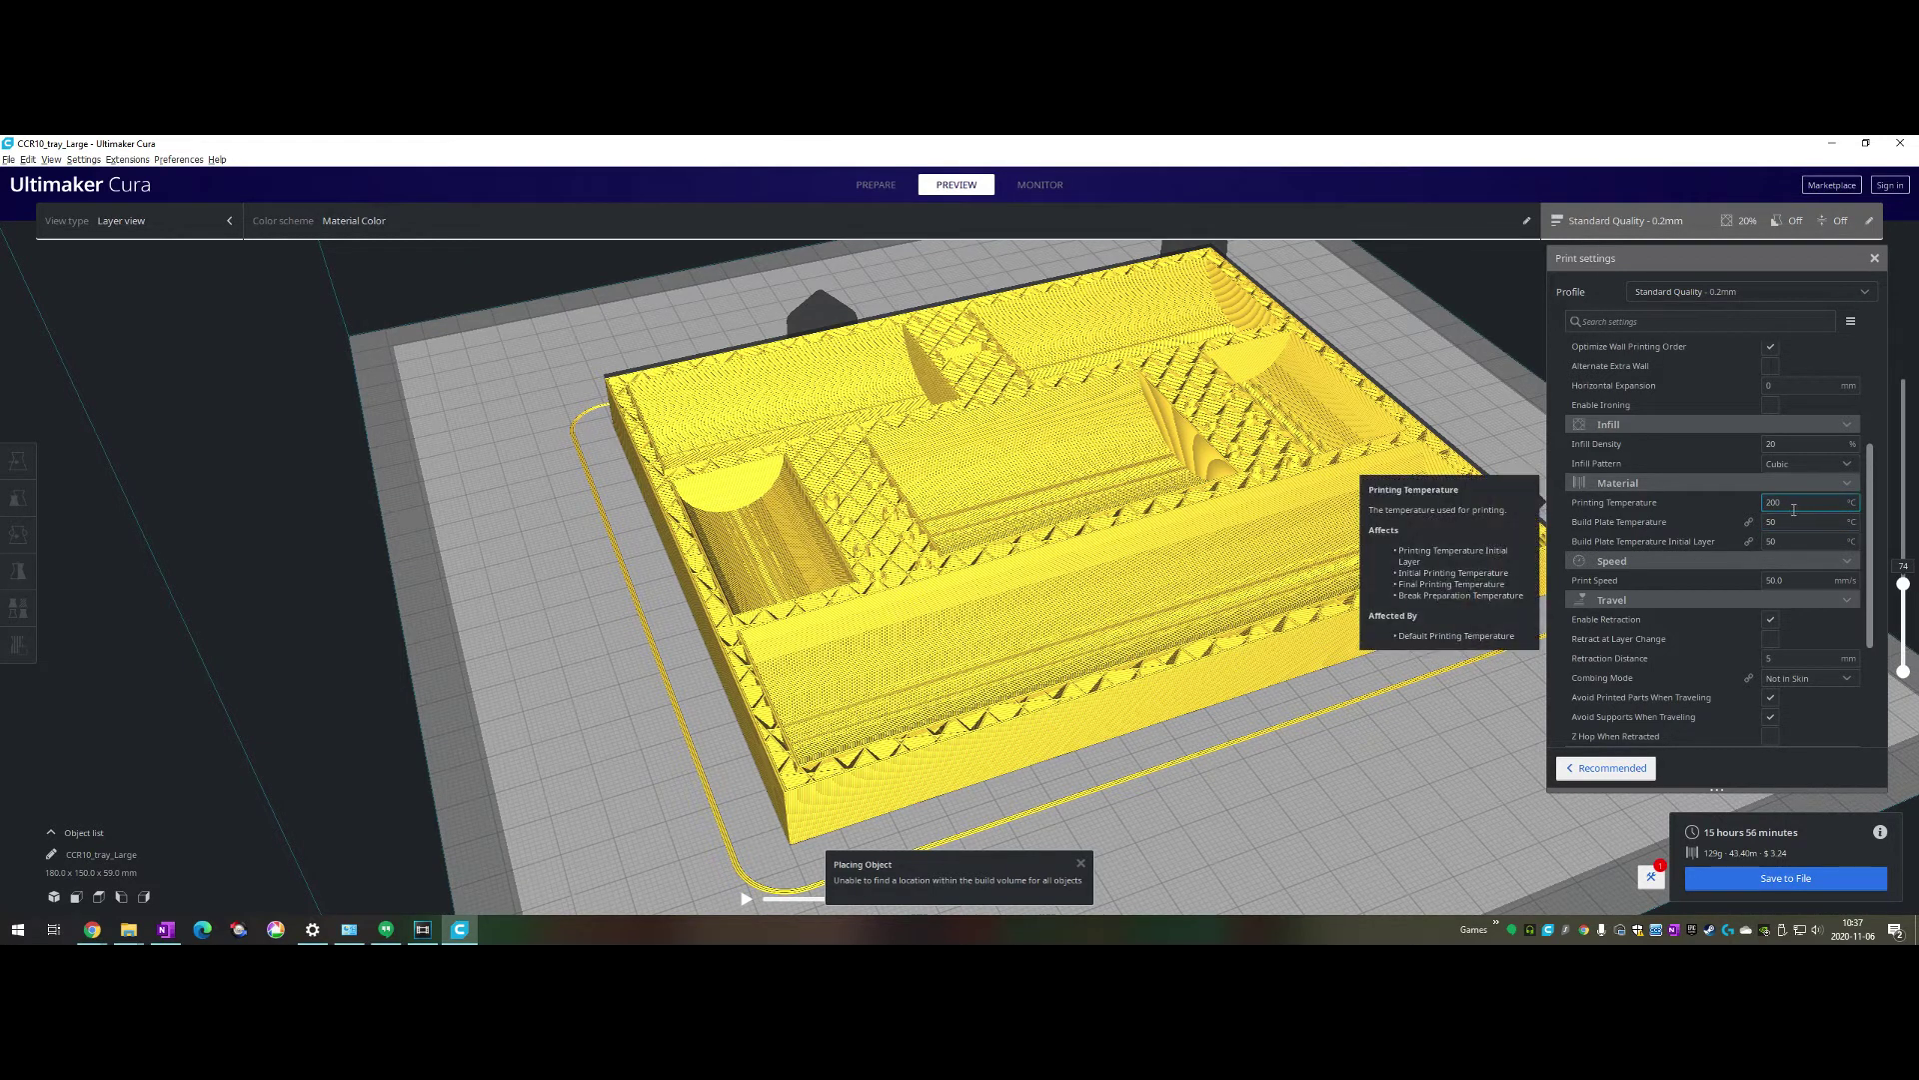
pyautogui.doubleClick(1794, 510)
pyautogui.doubleClick(1773, 510)
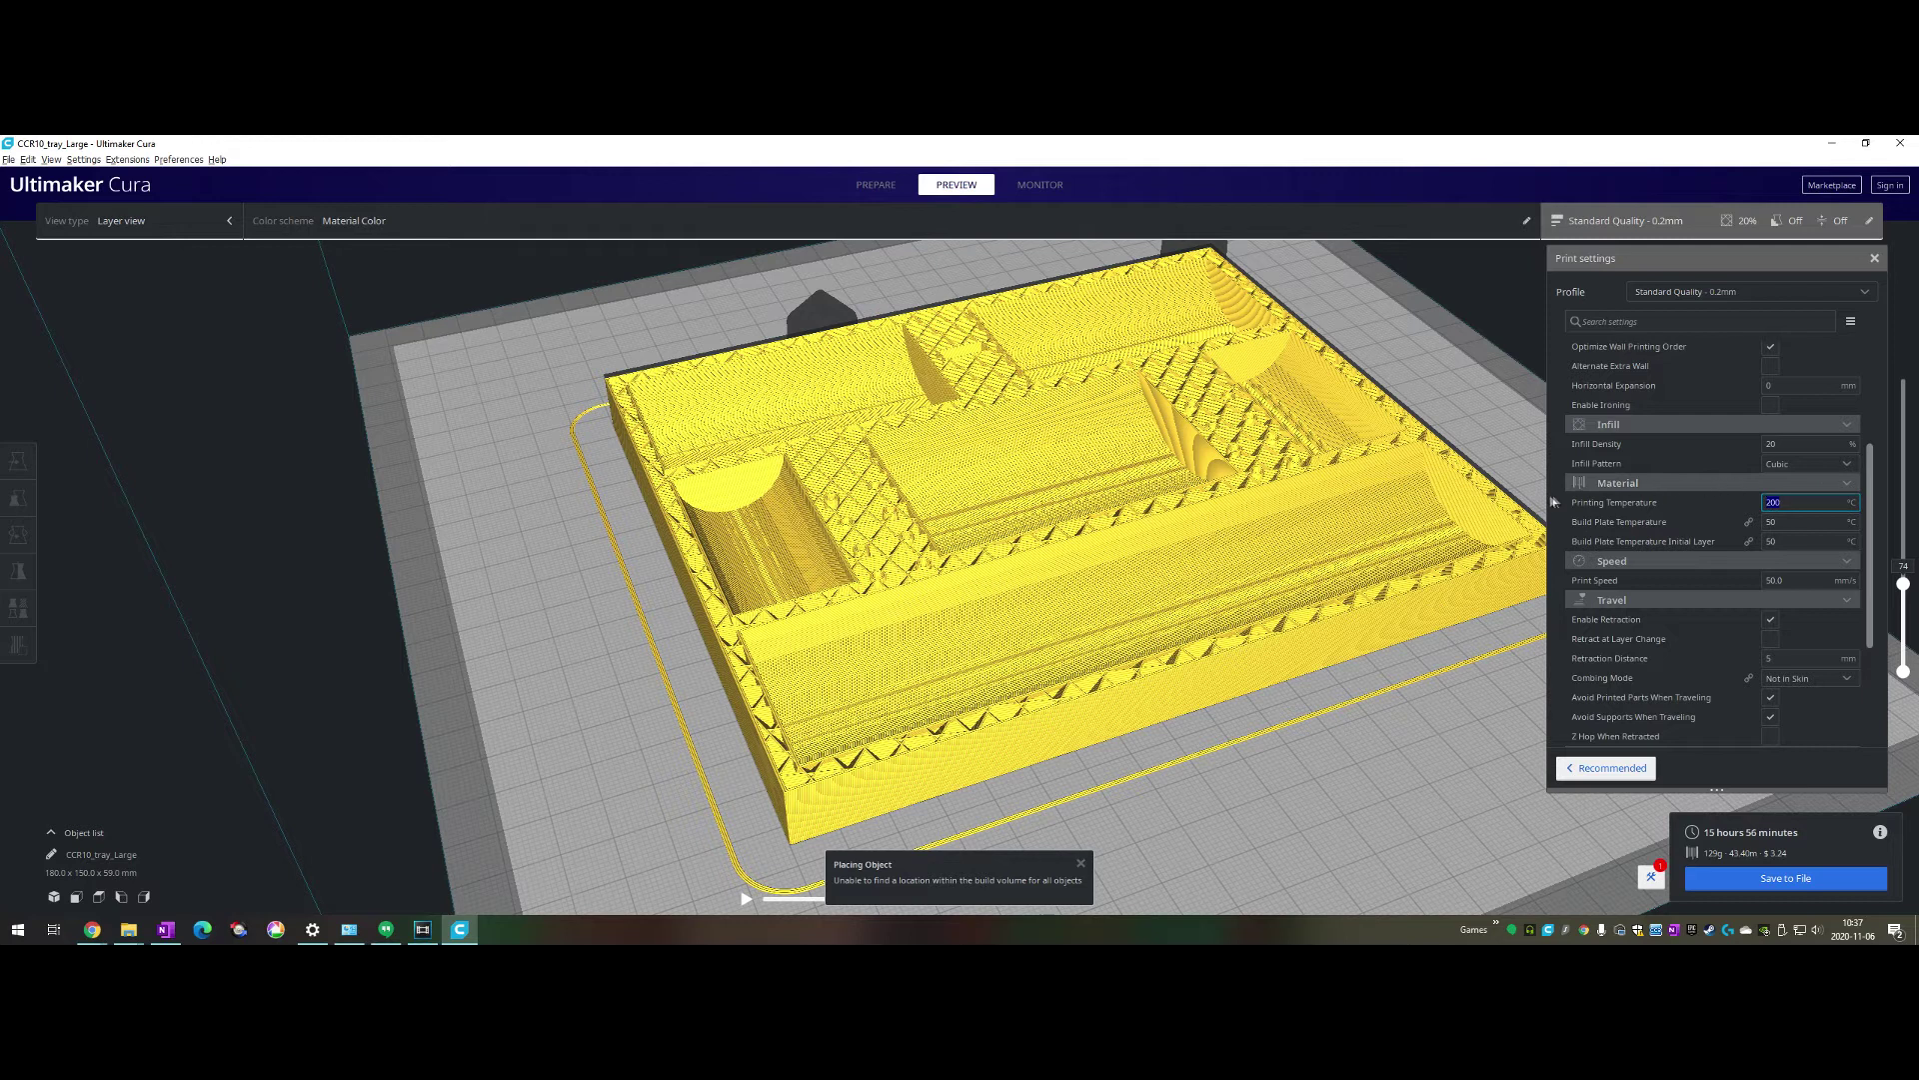
pyautogui.click(1789, 523)
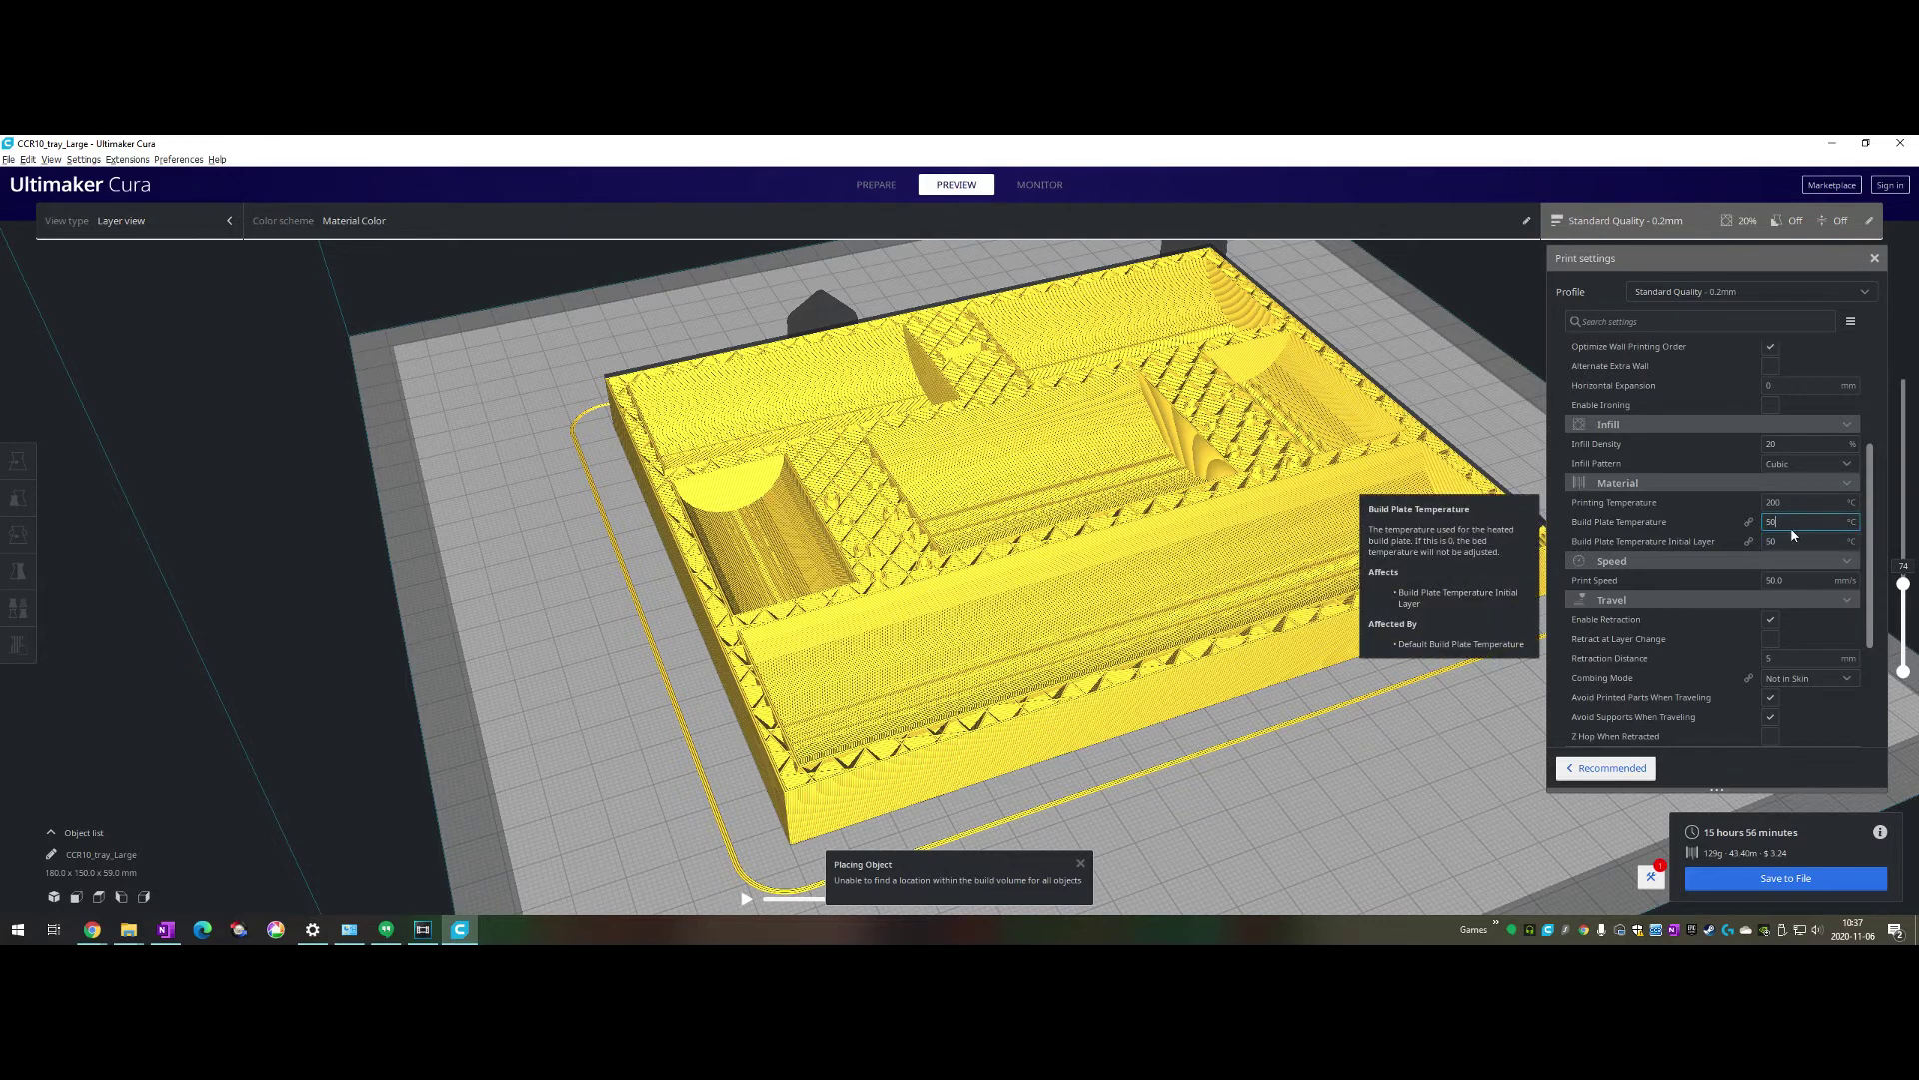
pyautogui.press('Tab')
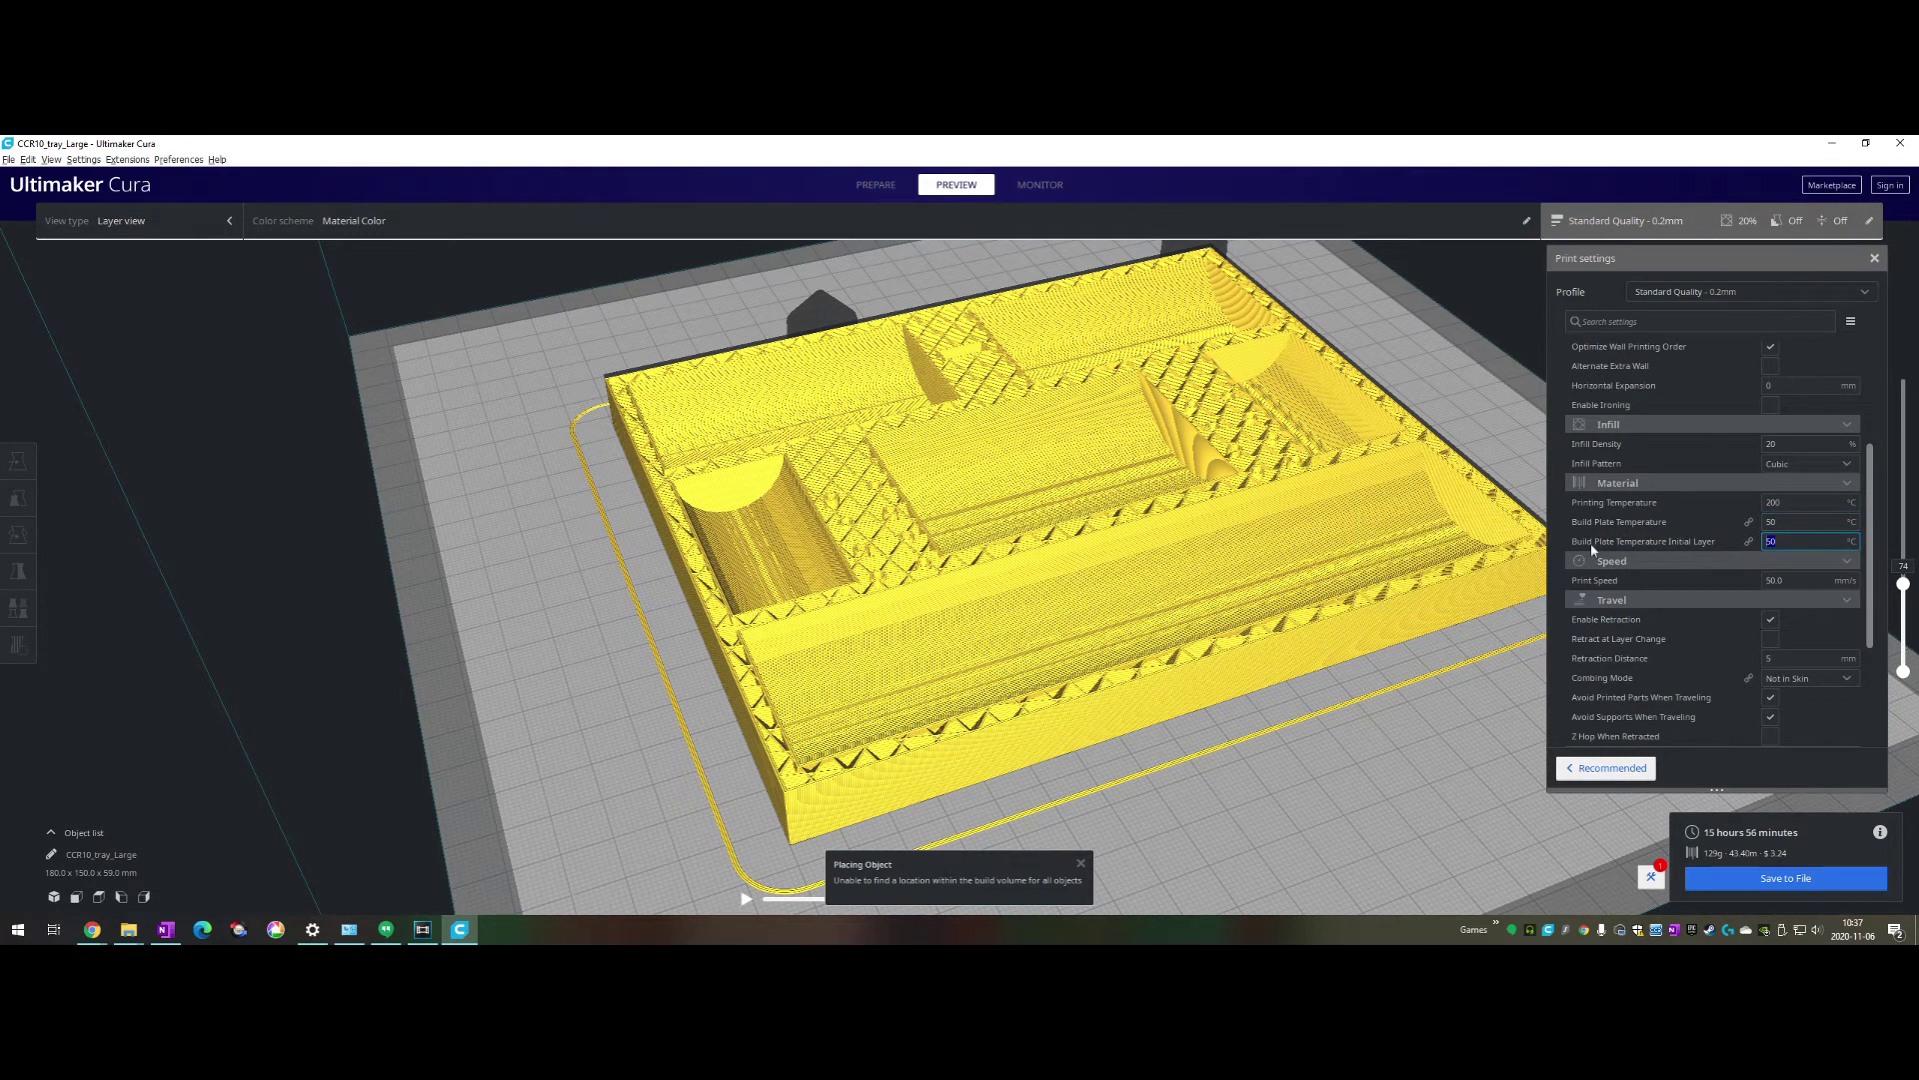
pyautogui.scroll(-3, 1727, 543)
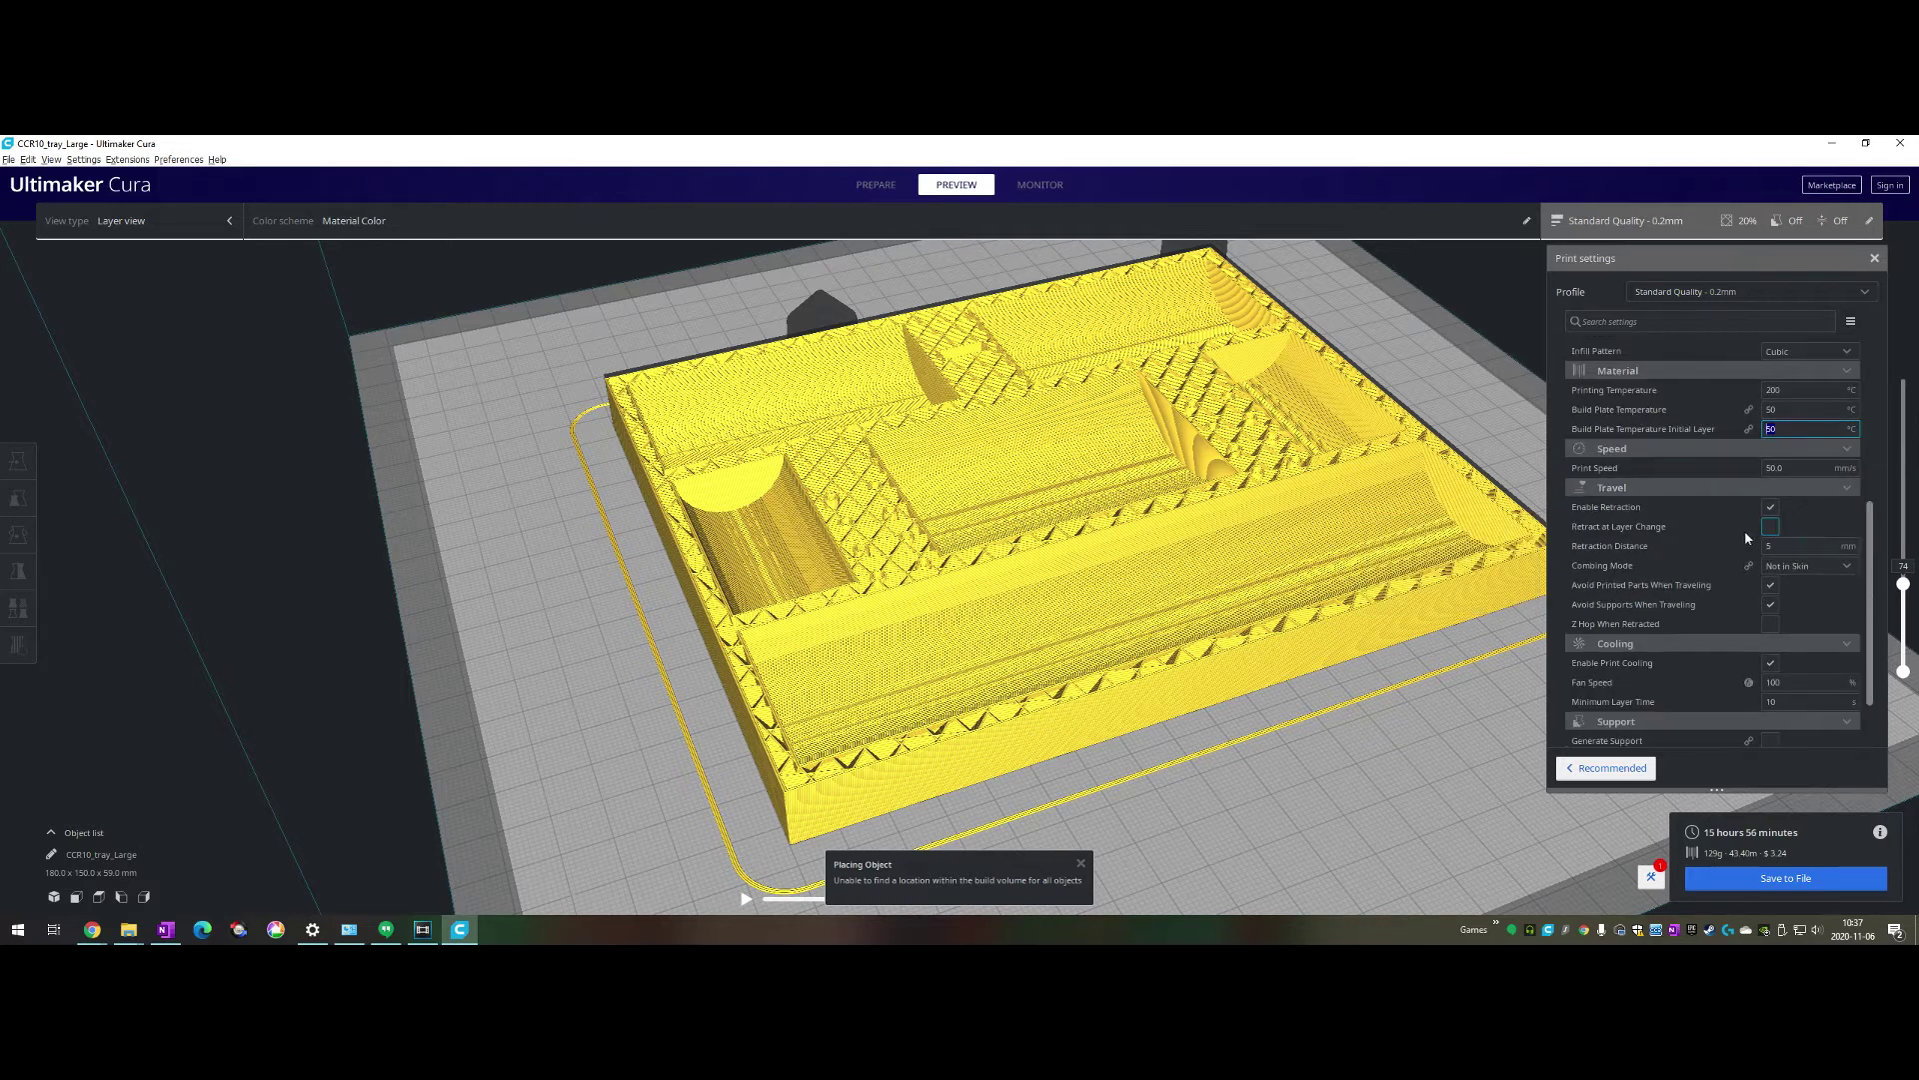
pyautogui.click(1818, 467)
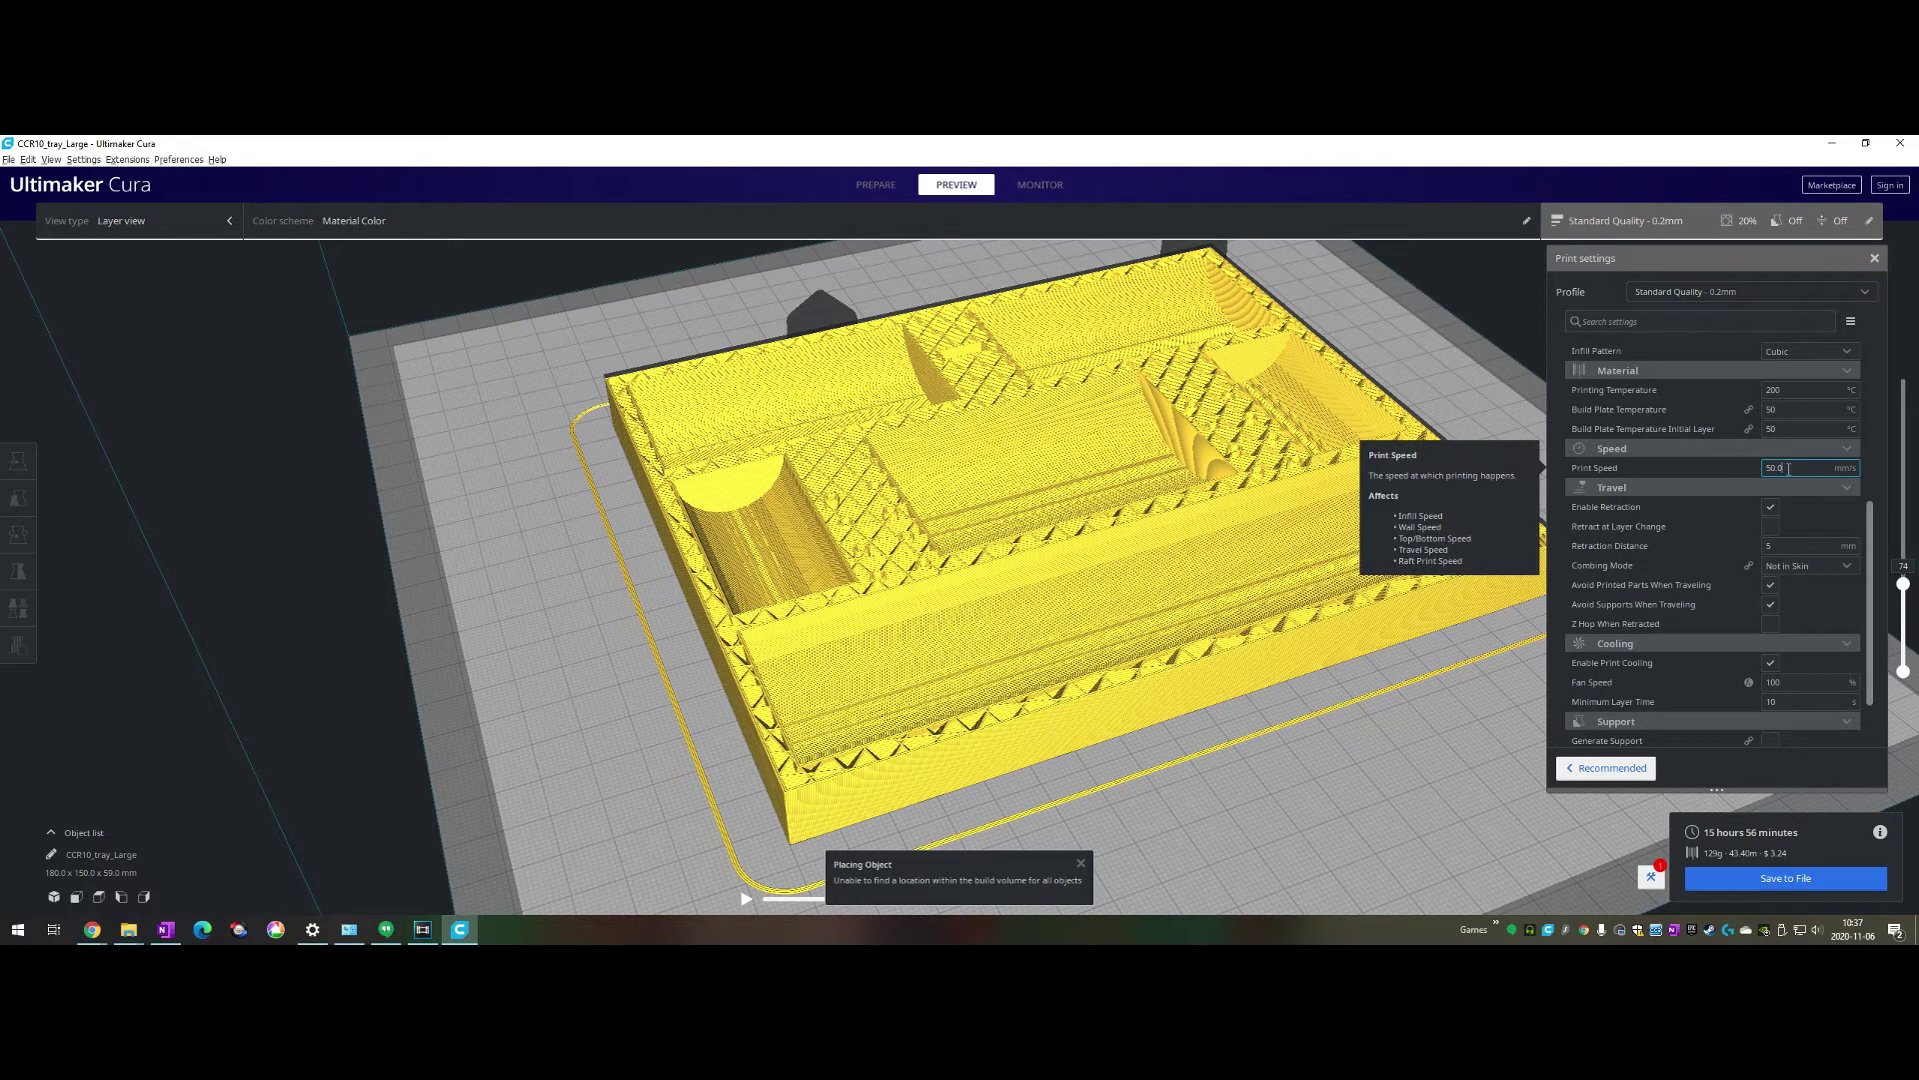
pyautogui.scroll(-2, 1719, 520)
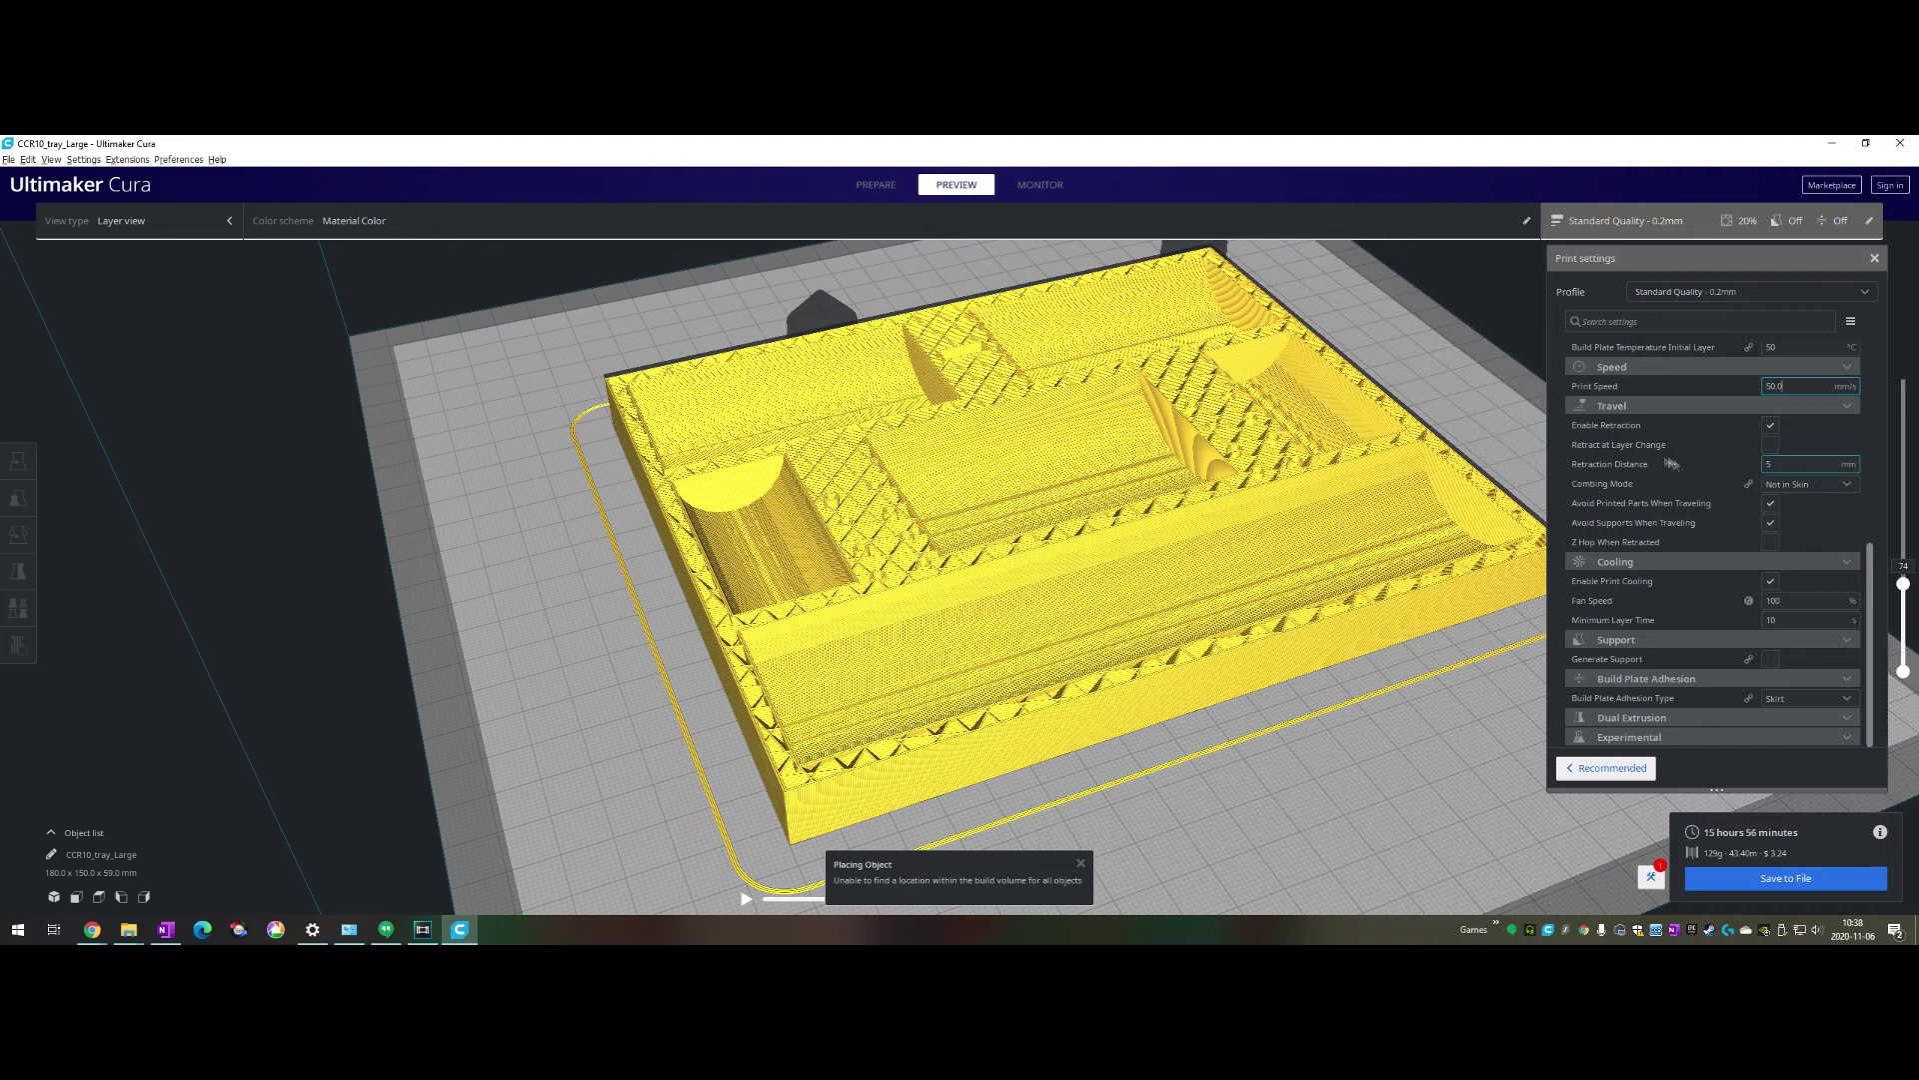
pyautogui.moveTo(1630, 483)
# Raise the layer preview to the topmost layer and examine the complete tray from several angles
pyautogui.moveTo(1904, 585); pyautogui.dragTo(1903, 377)
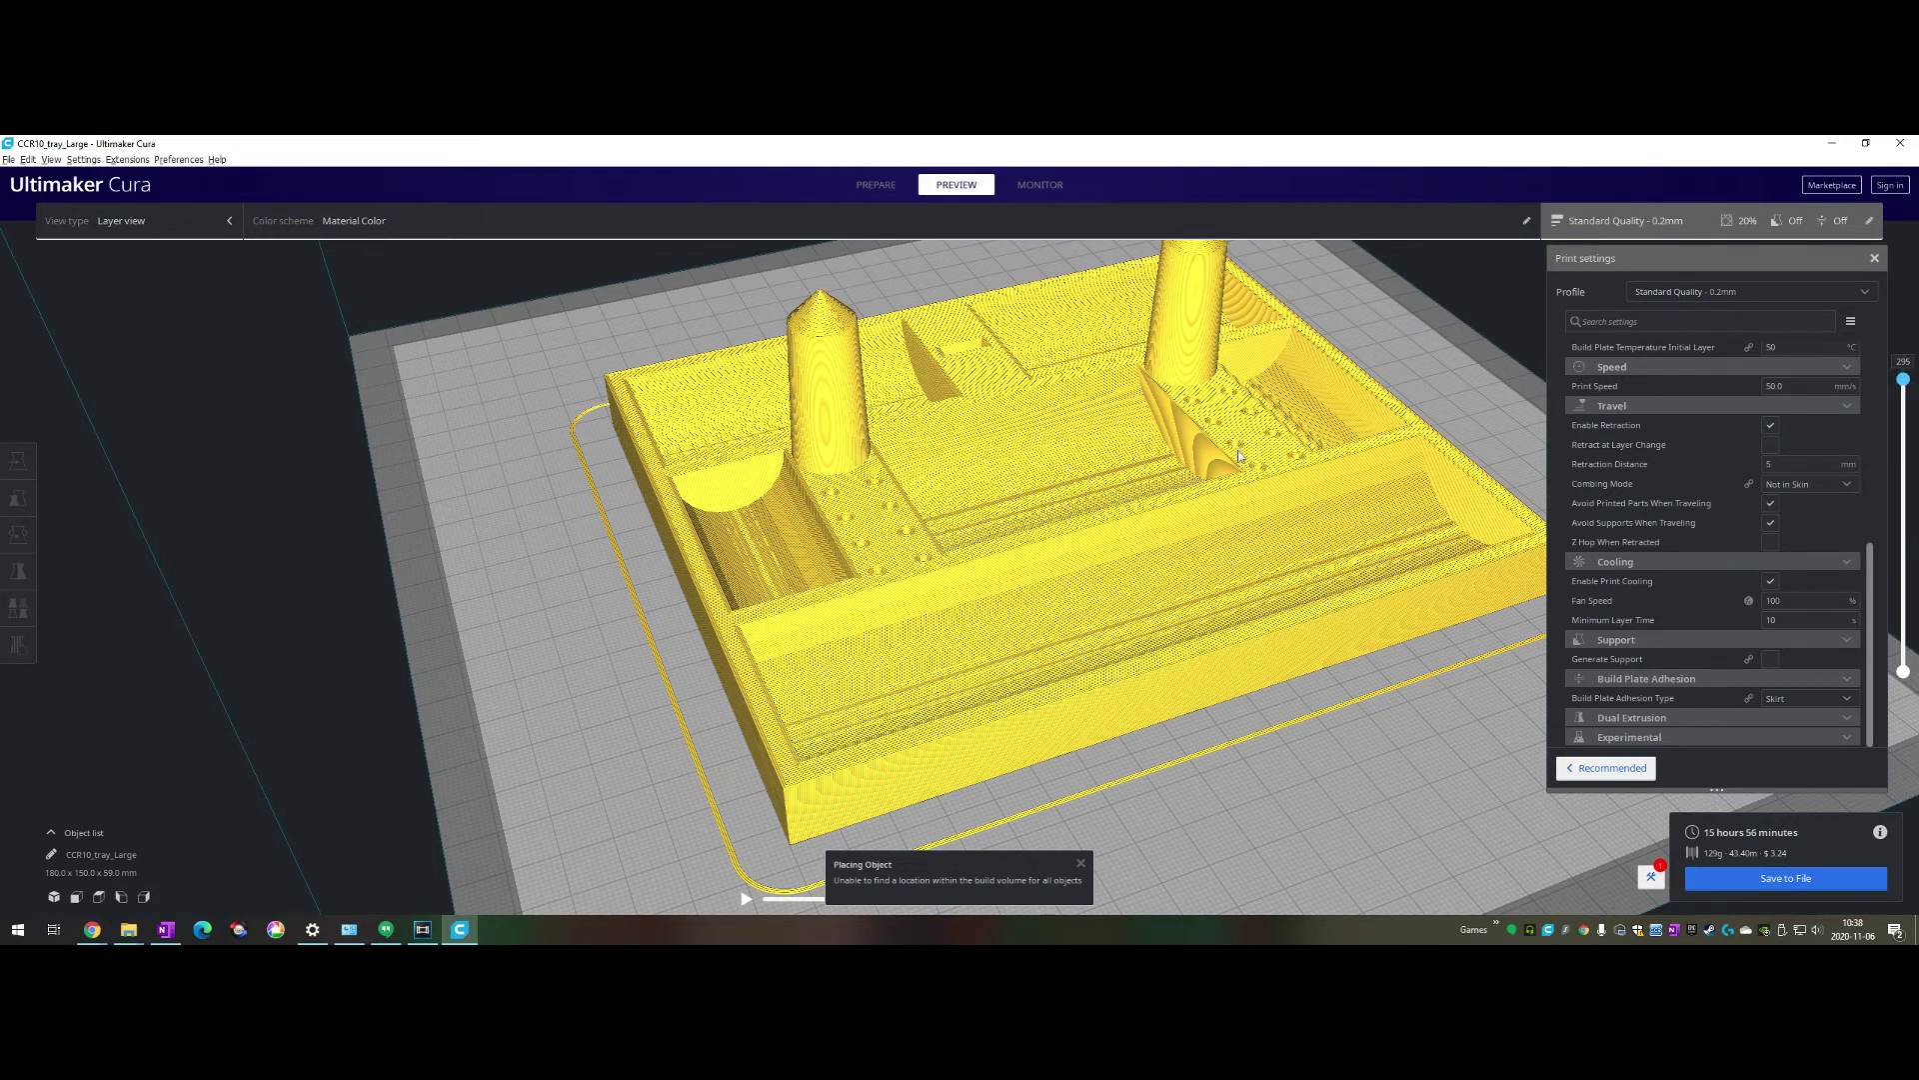
pyautogui.moveTo(1090, 430); pyautogui.dragTo(1138, 477, button='right')
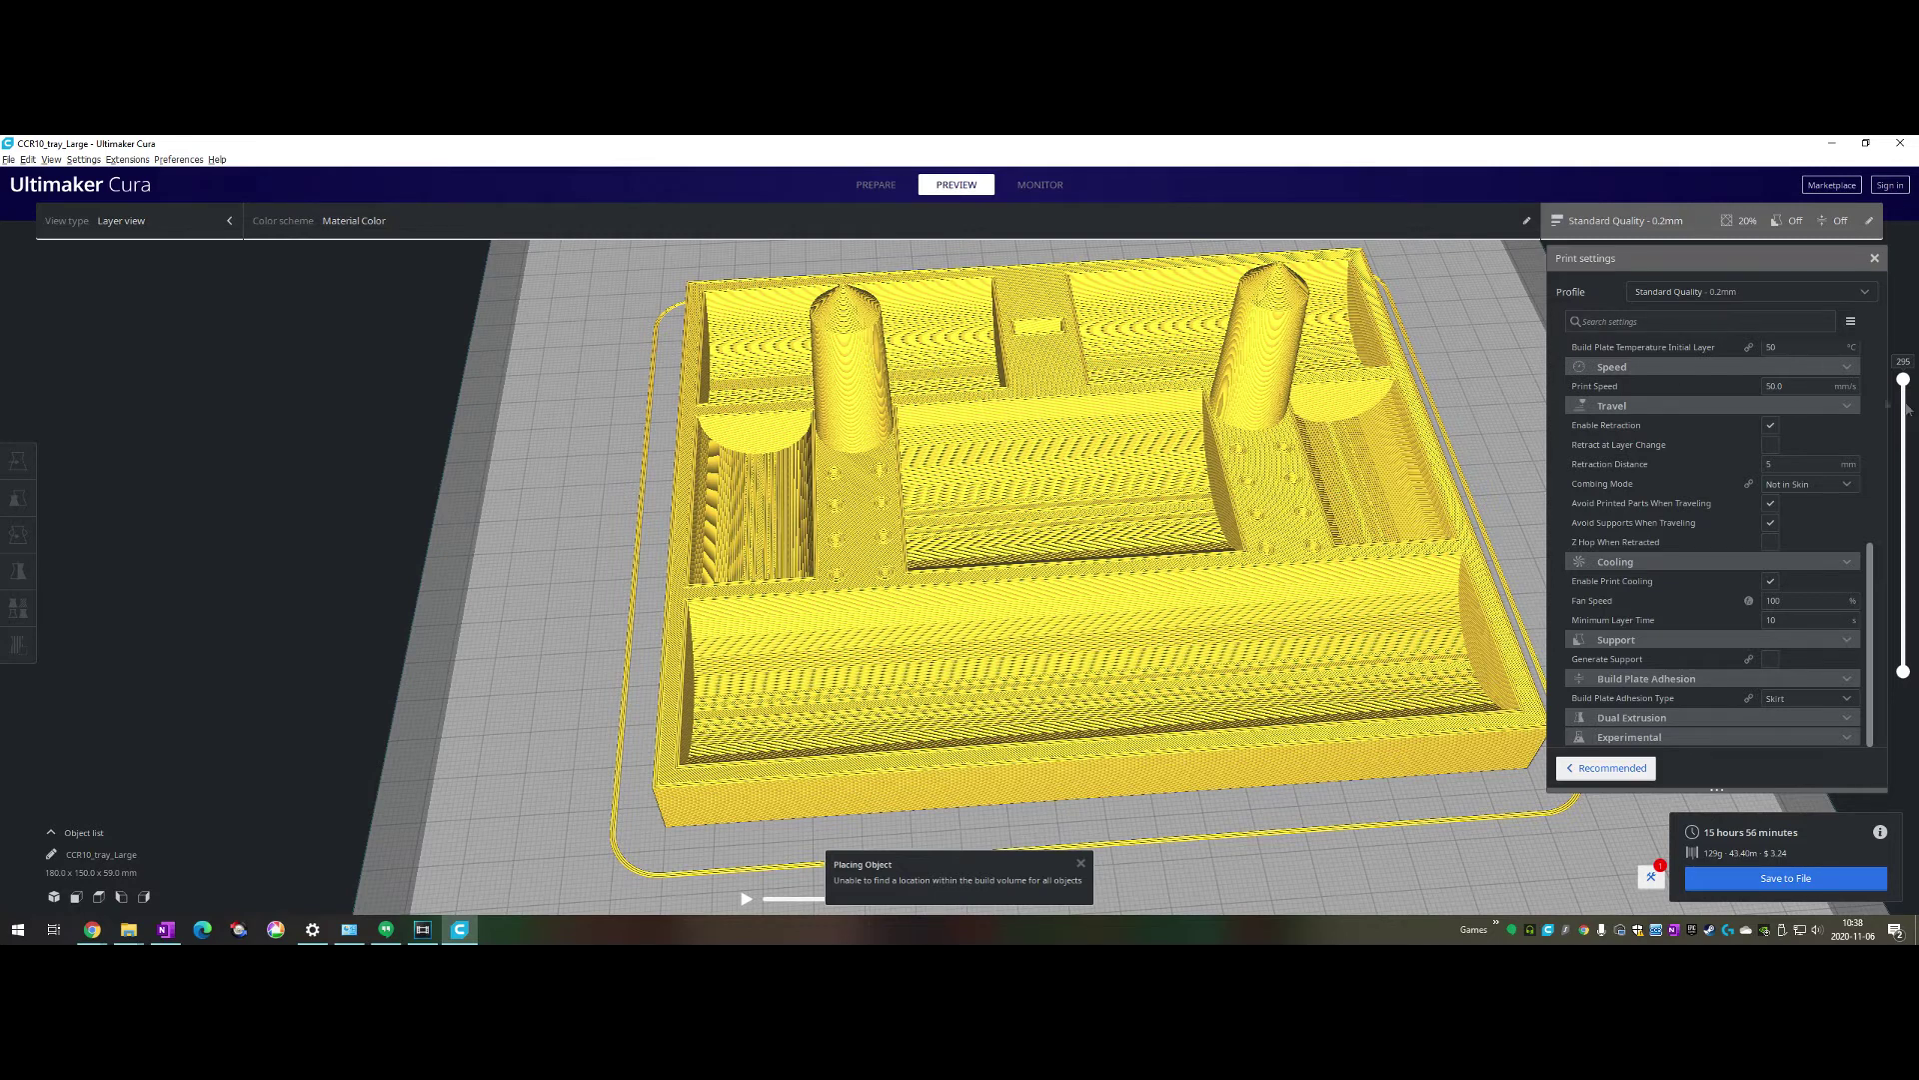
pyautogui.scroll(-5, 1300, 340)
pyautogui.scroll(-3, 1282, 387)
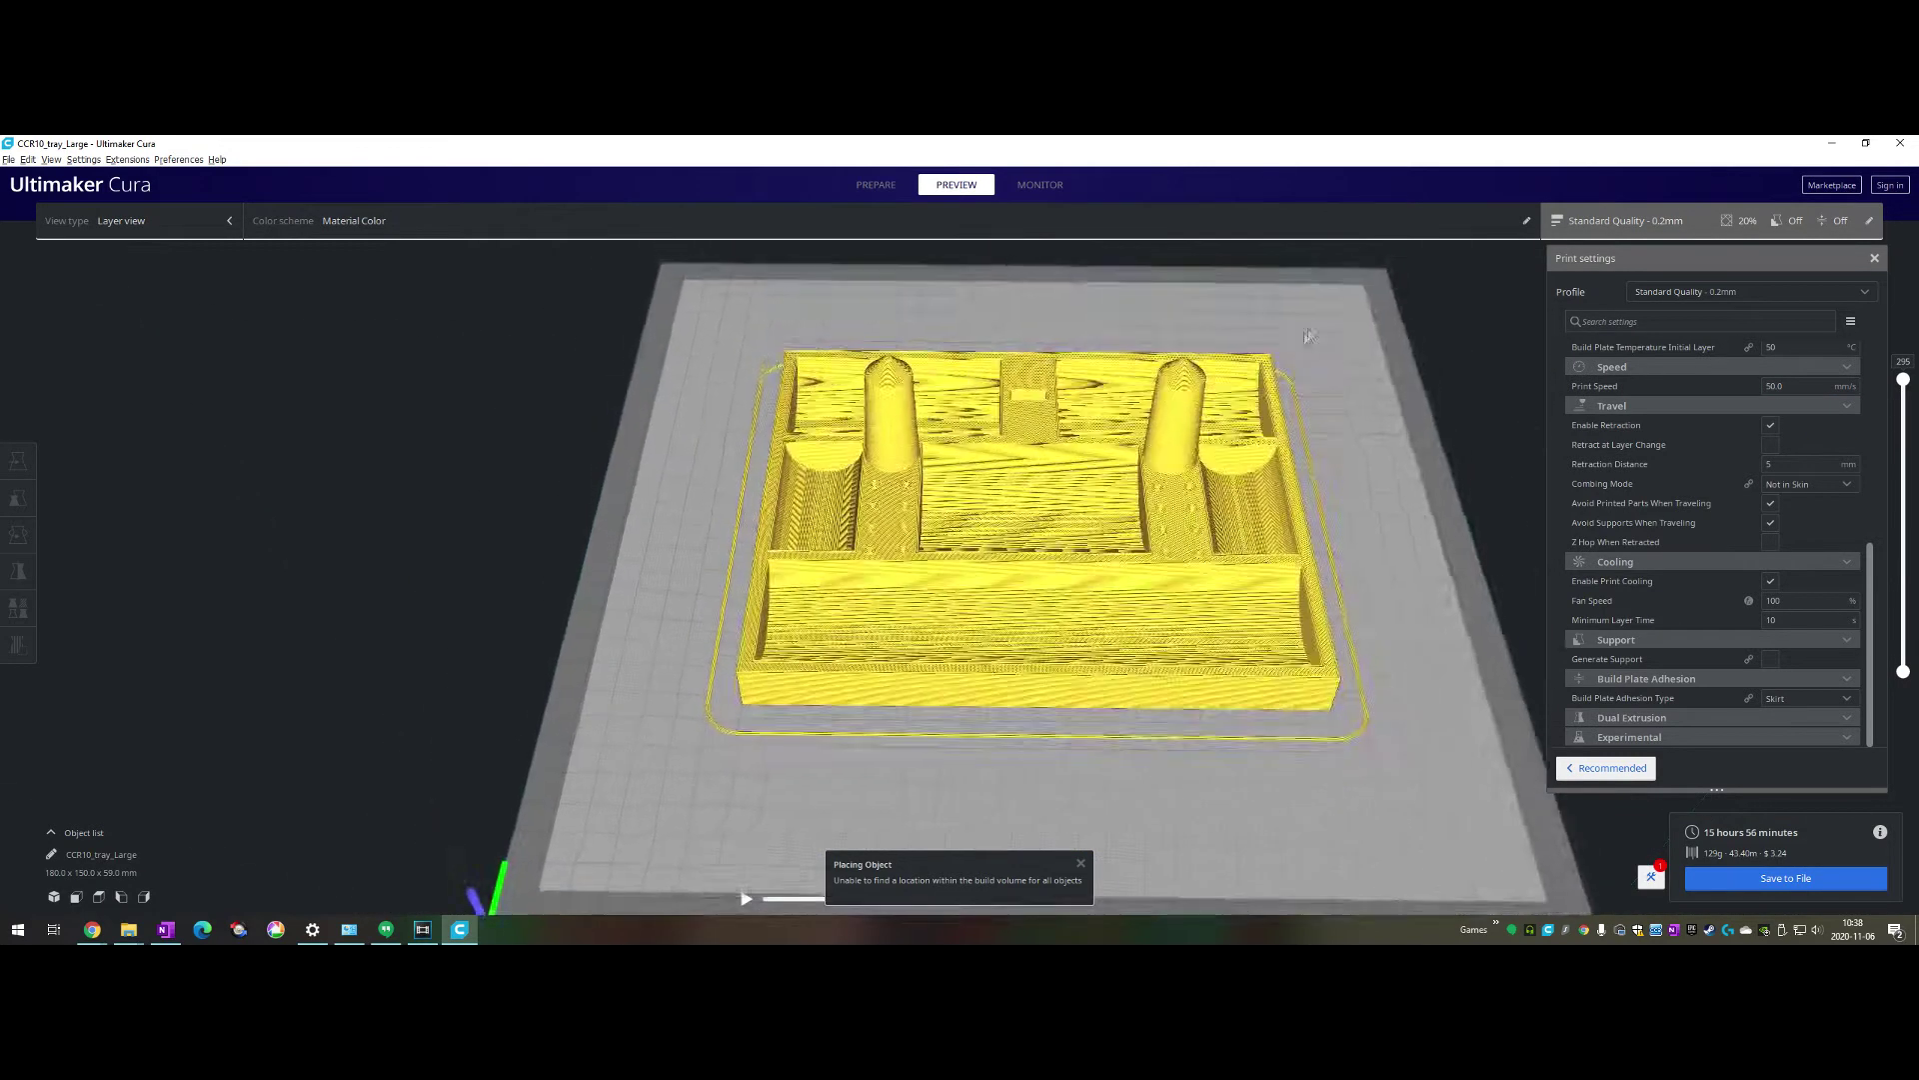
pyautogui.moveTo(1283, 387); pyautogui.dragTo(987, 541, button='right')
pyautogui.scroll(3, 987, 541)
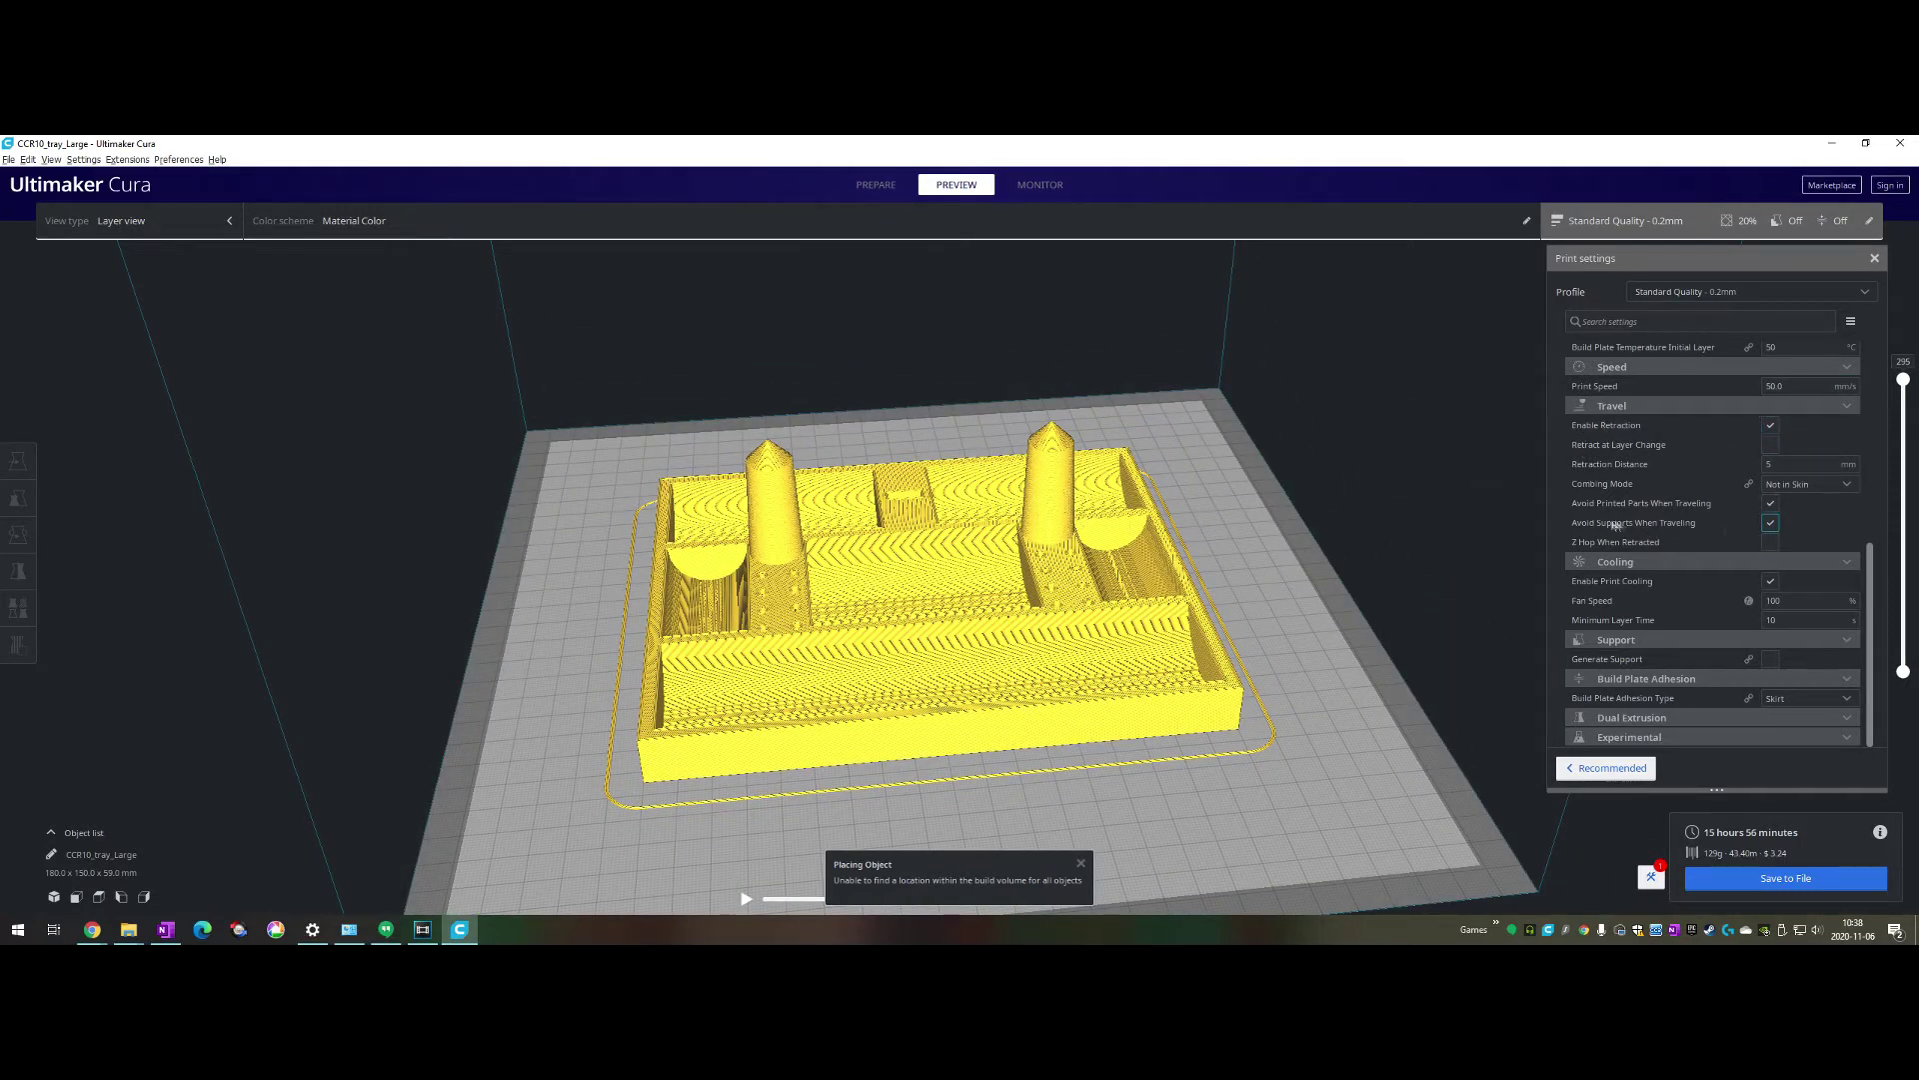
# Enable retraction at layer change in the travel settings and check the retraction distance
pyautogui.moveTo(1618, 428)
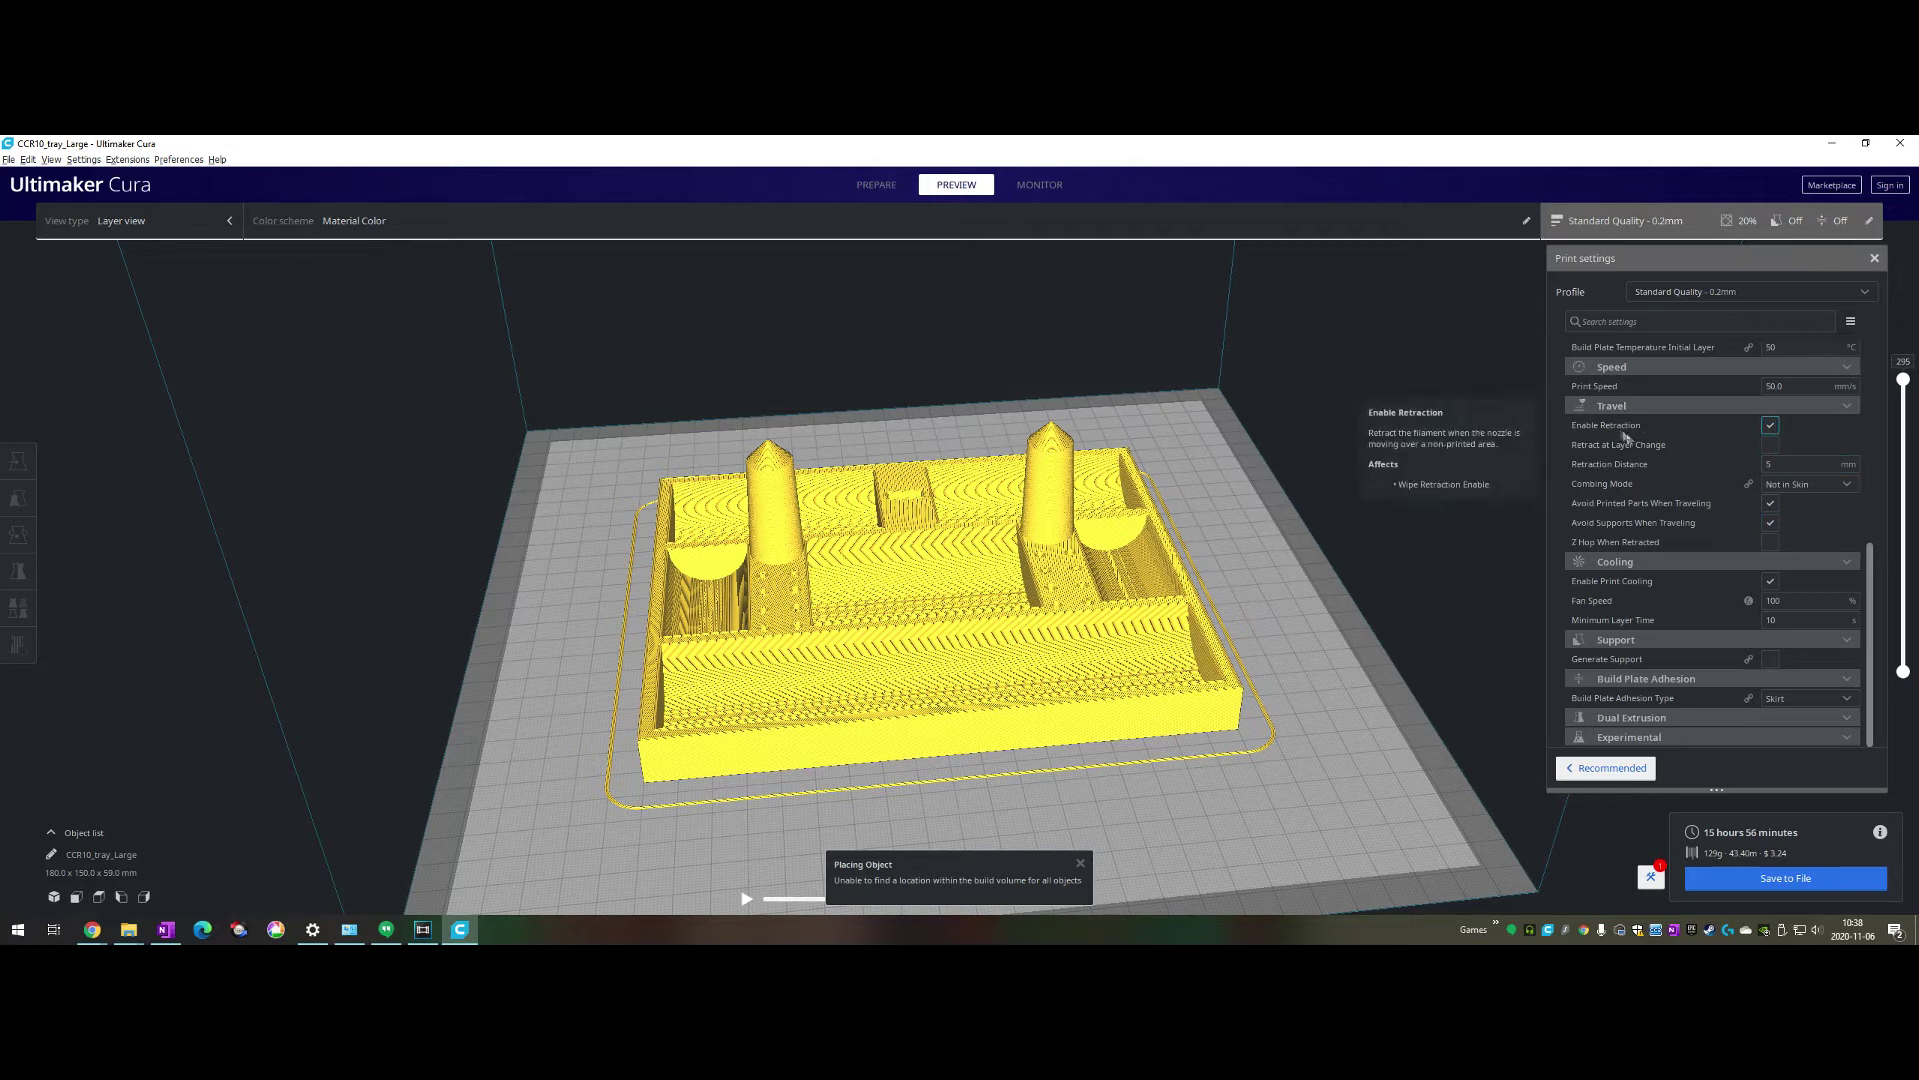
pyautogui.click(1771, 446)
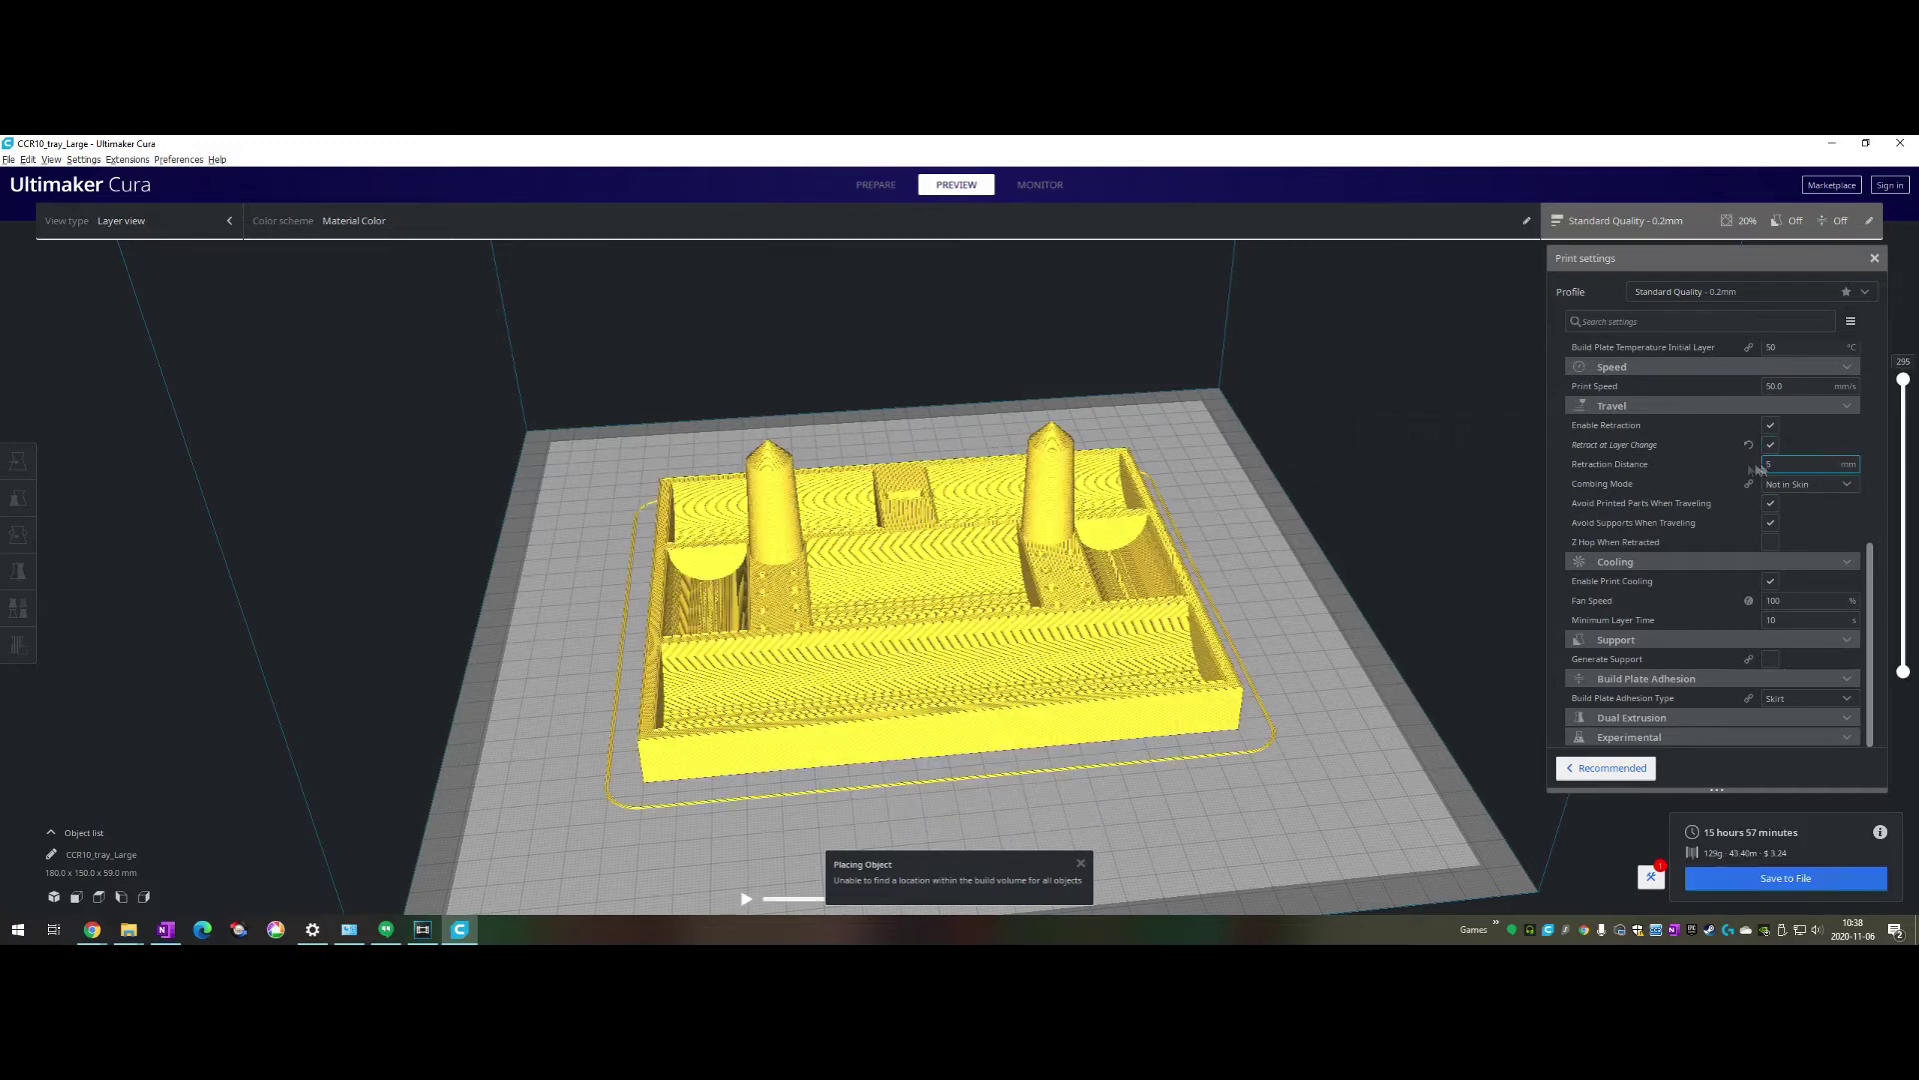
pyautogui.moveTo(1775, 461); pyautogui.dragTo(1758, 464)
# Rotate the tray so that it stands upright on its narrow edge on the build plate
pyautogui.click(980, 575)
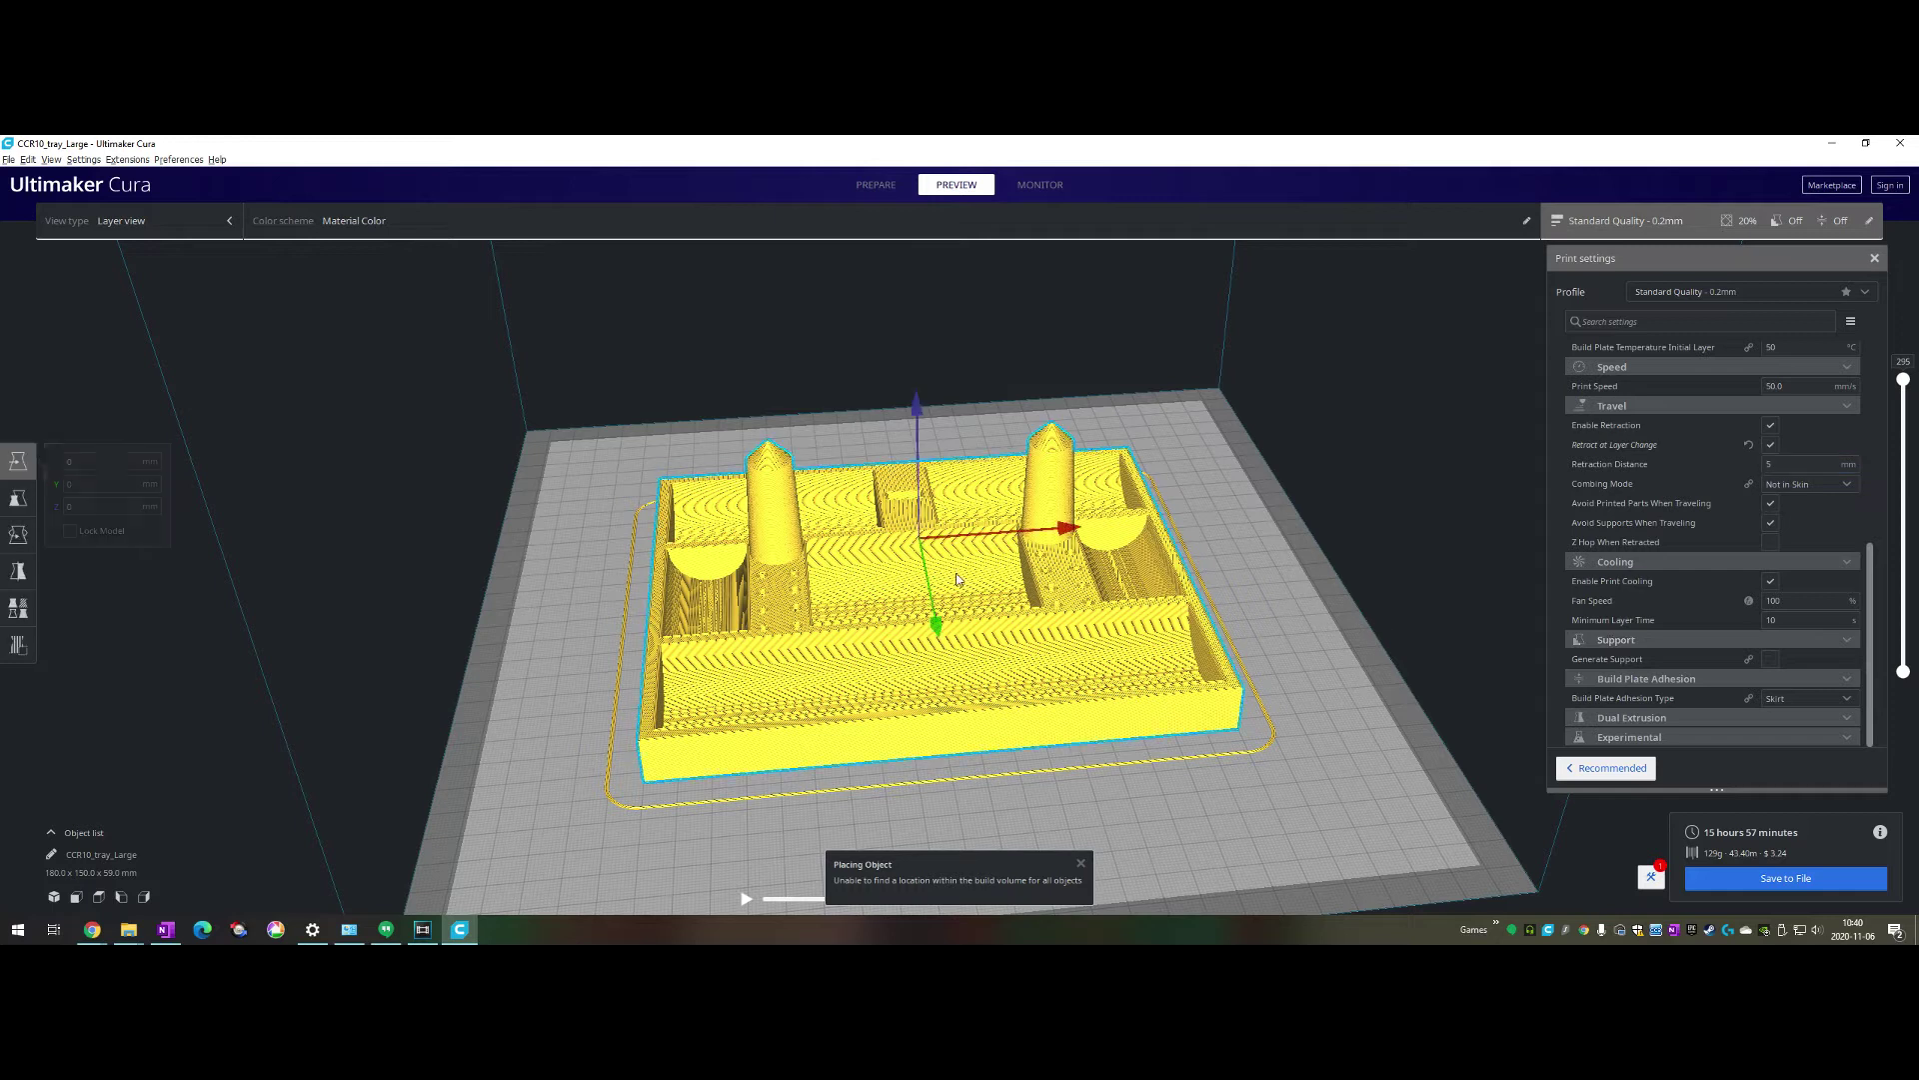
pyautogui.click(17, 537)
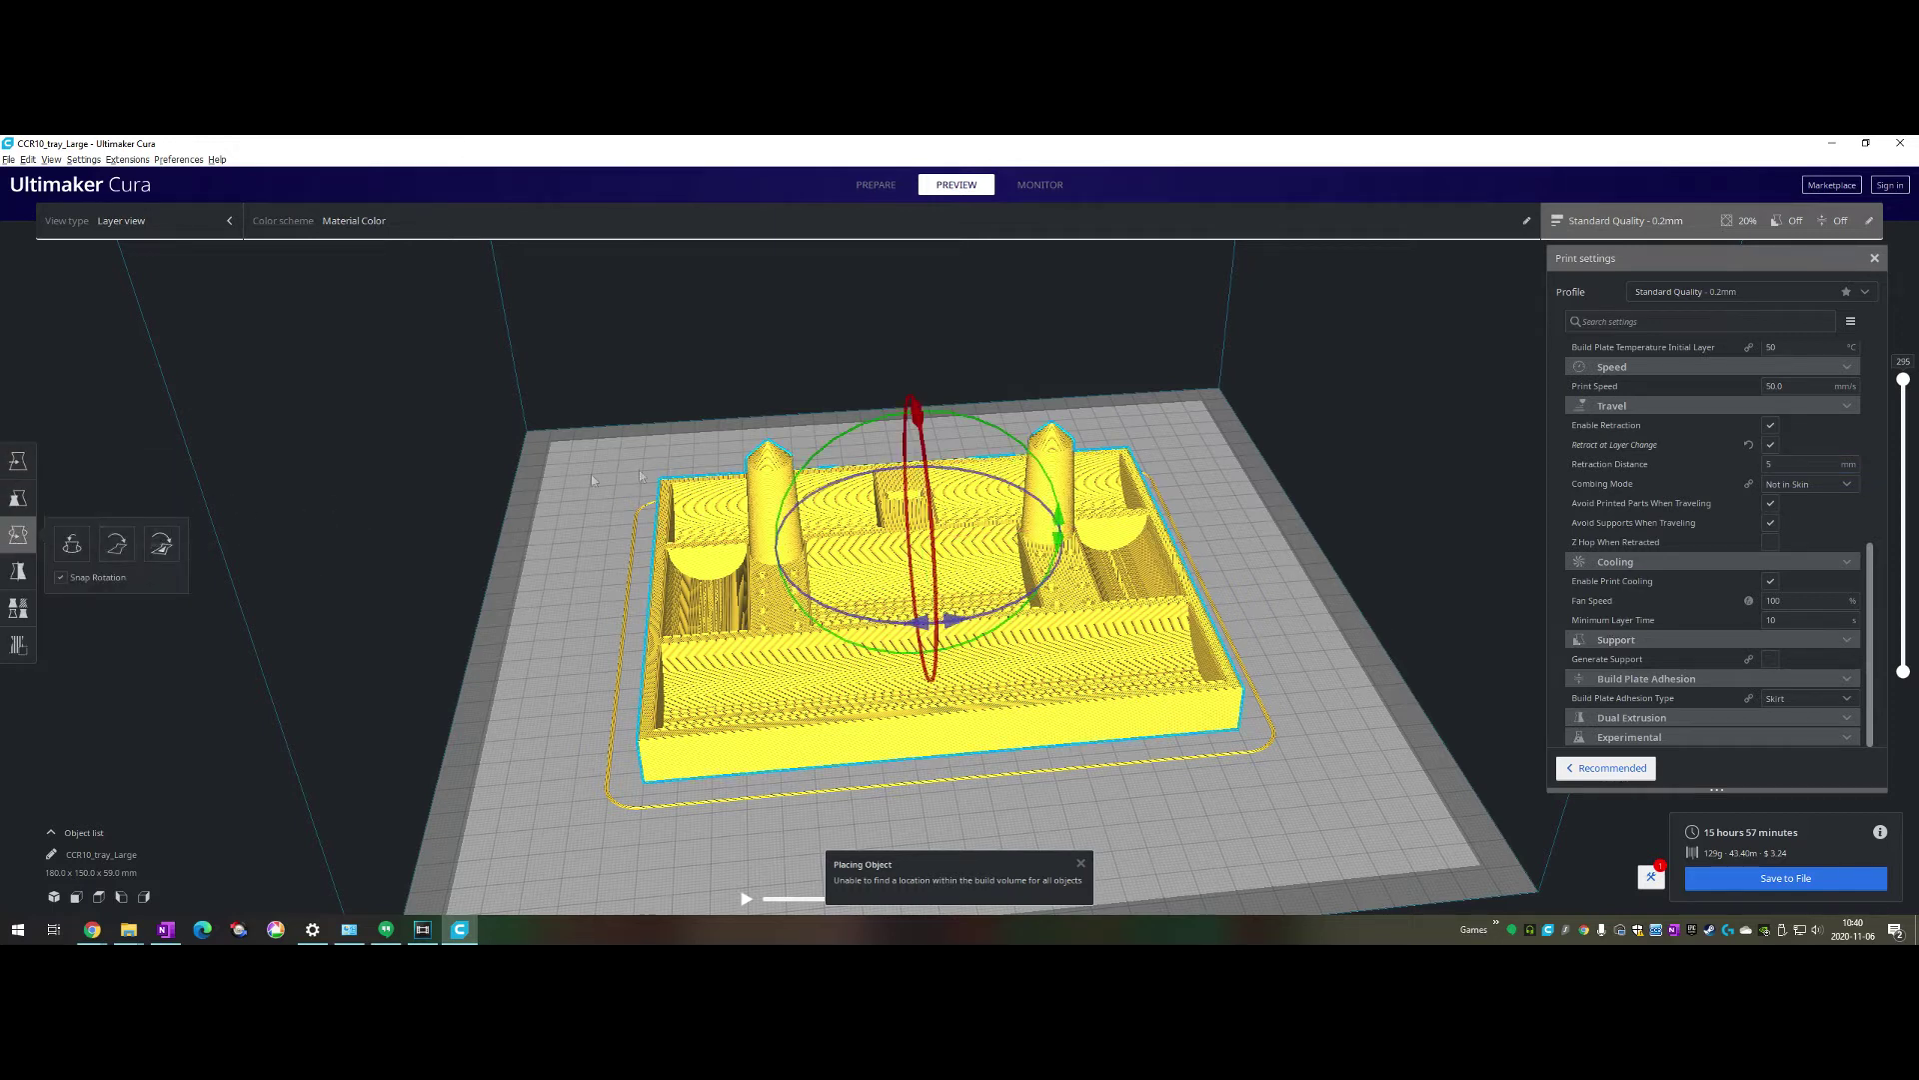
pyautogui.moveTo(855, 419); pyautogui.dragTo(1165, 568)
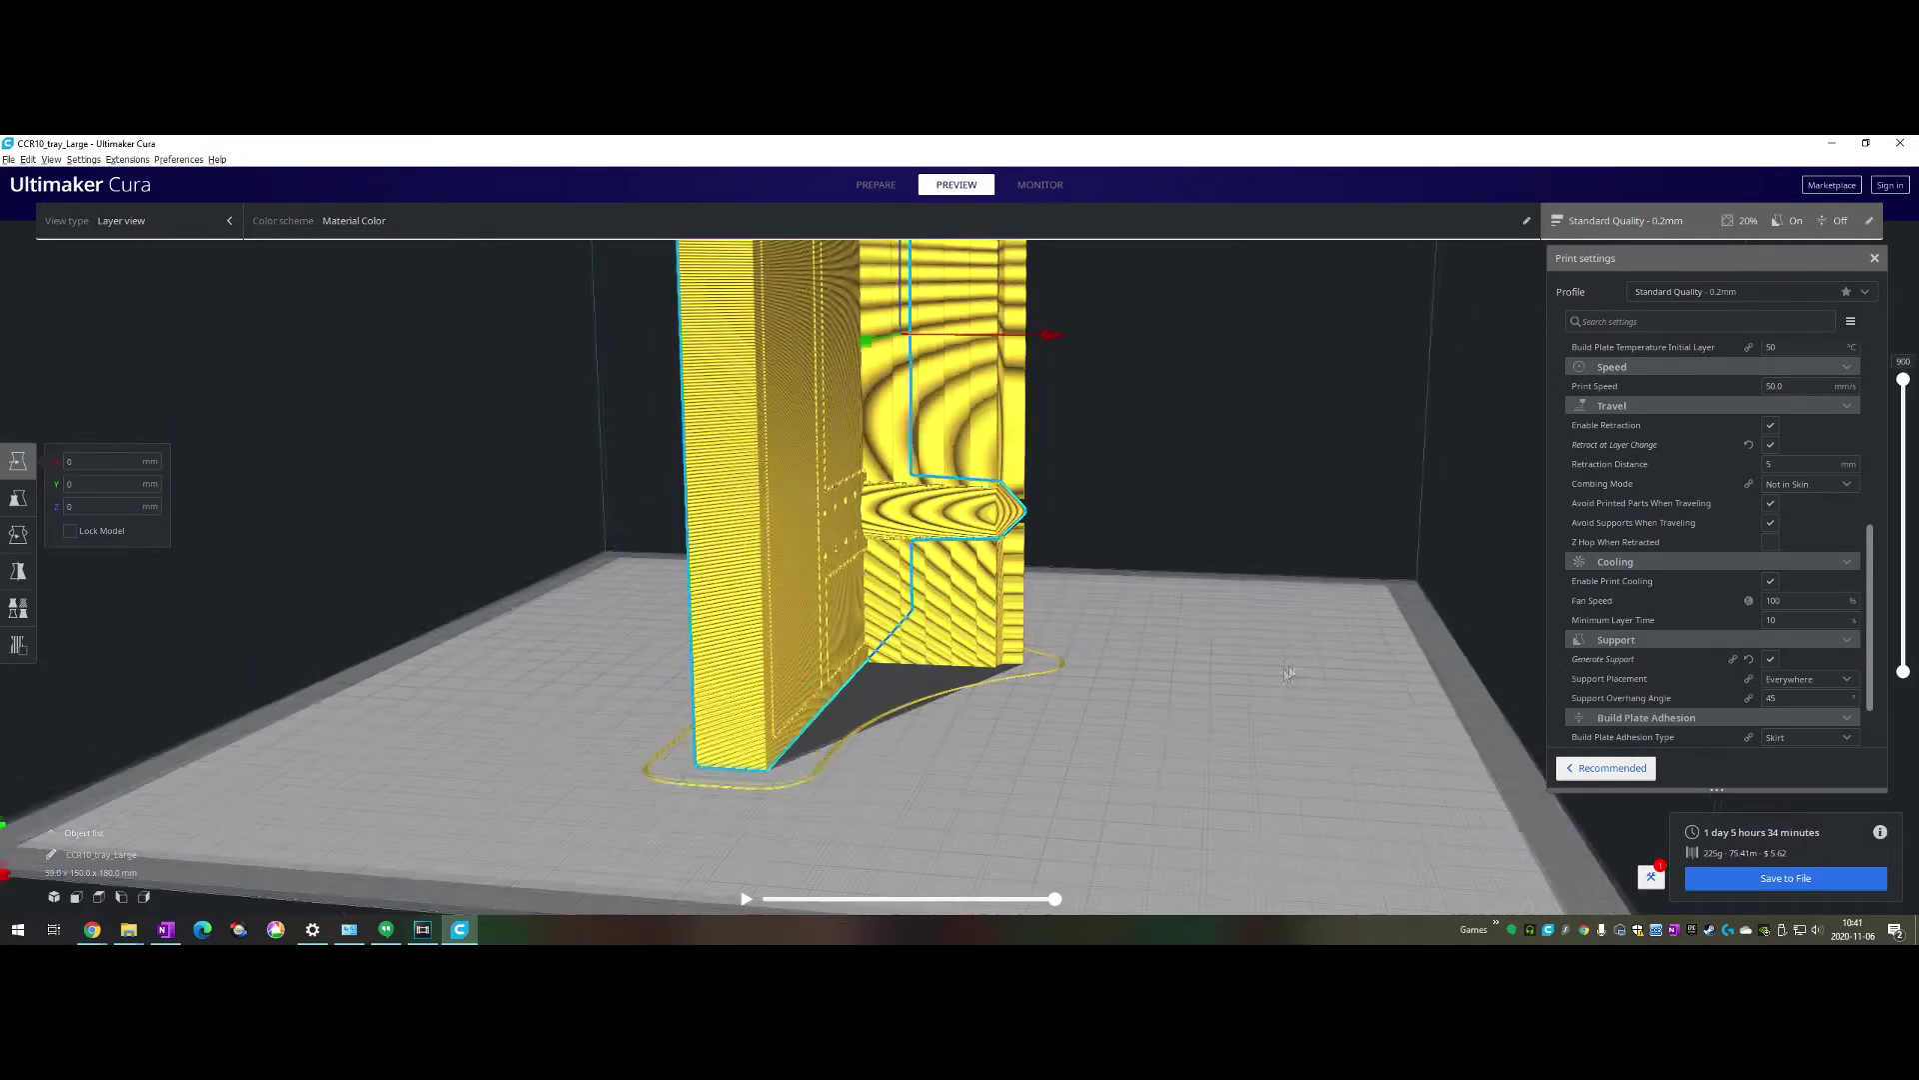
# Examine the support structure around the lower peg of the upright tray, including the gap between peg and support
pyautogui.moveTo(1287, 672); pyautogui.dragTo(940, 528, button='right')
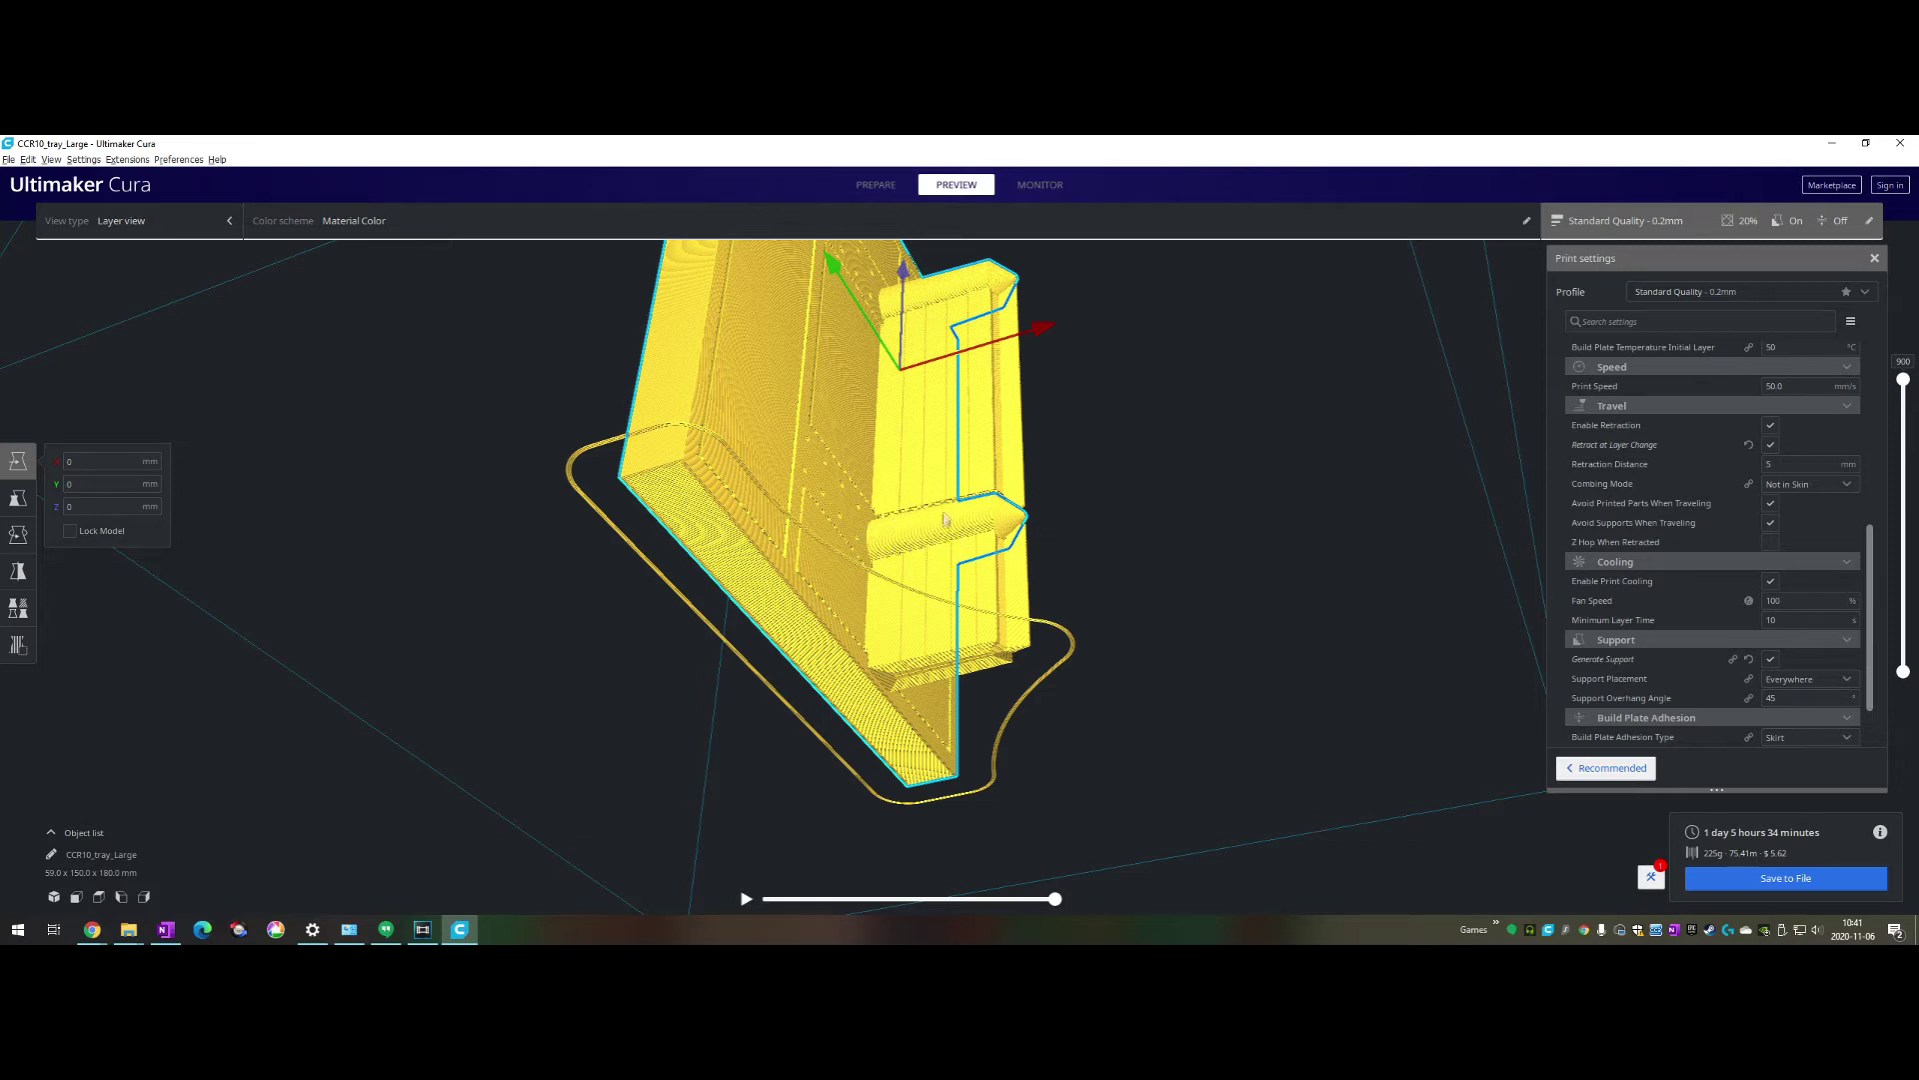
pyautogui.moveTo(946, 516); pyautogui.dragTo(945, 499, button='right')
pyautogui.scroll(8, 970, 580)
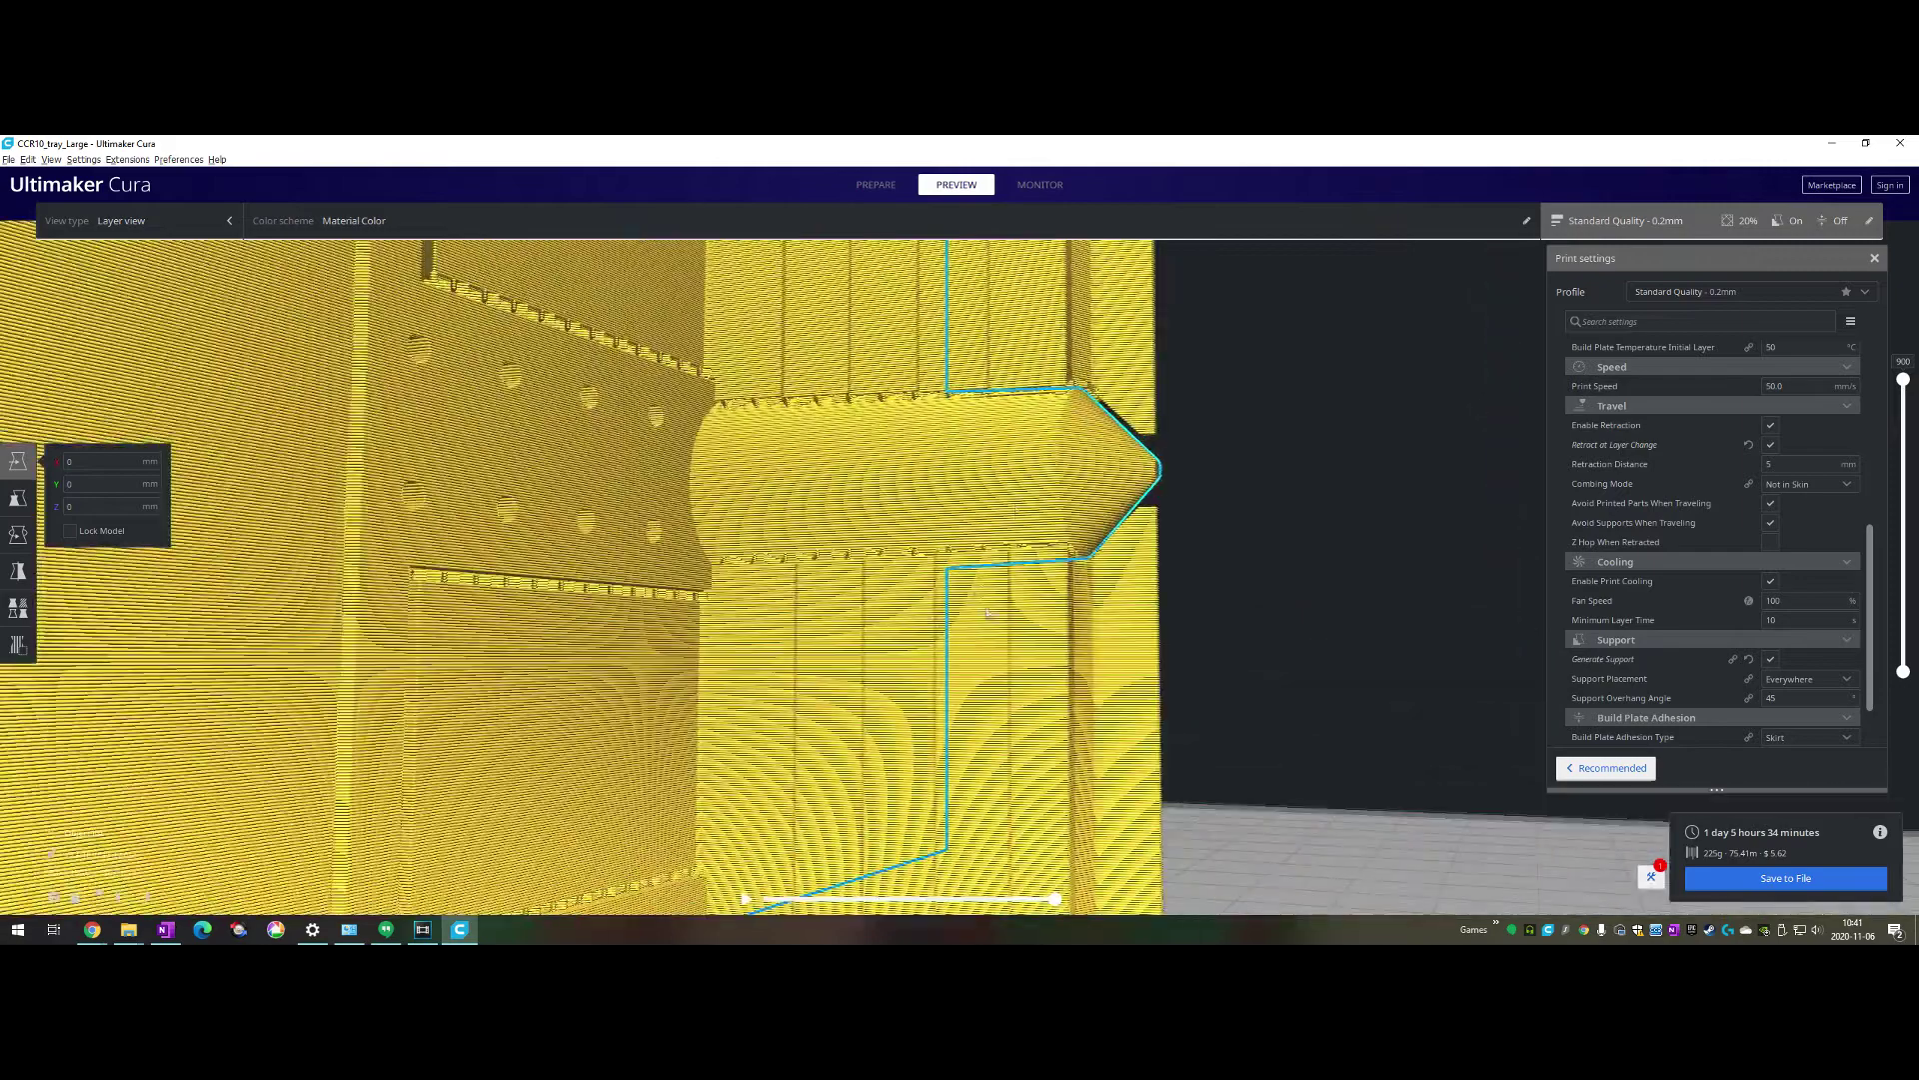
pyautogui.scroll(10, 1004, 590)
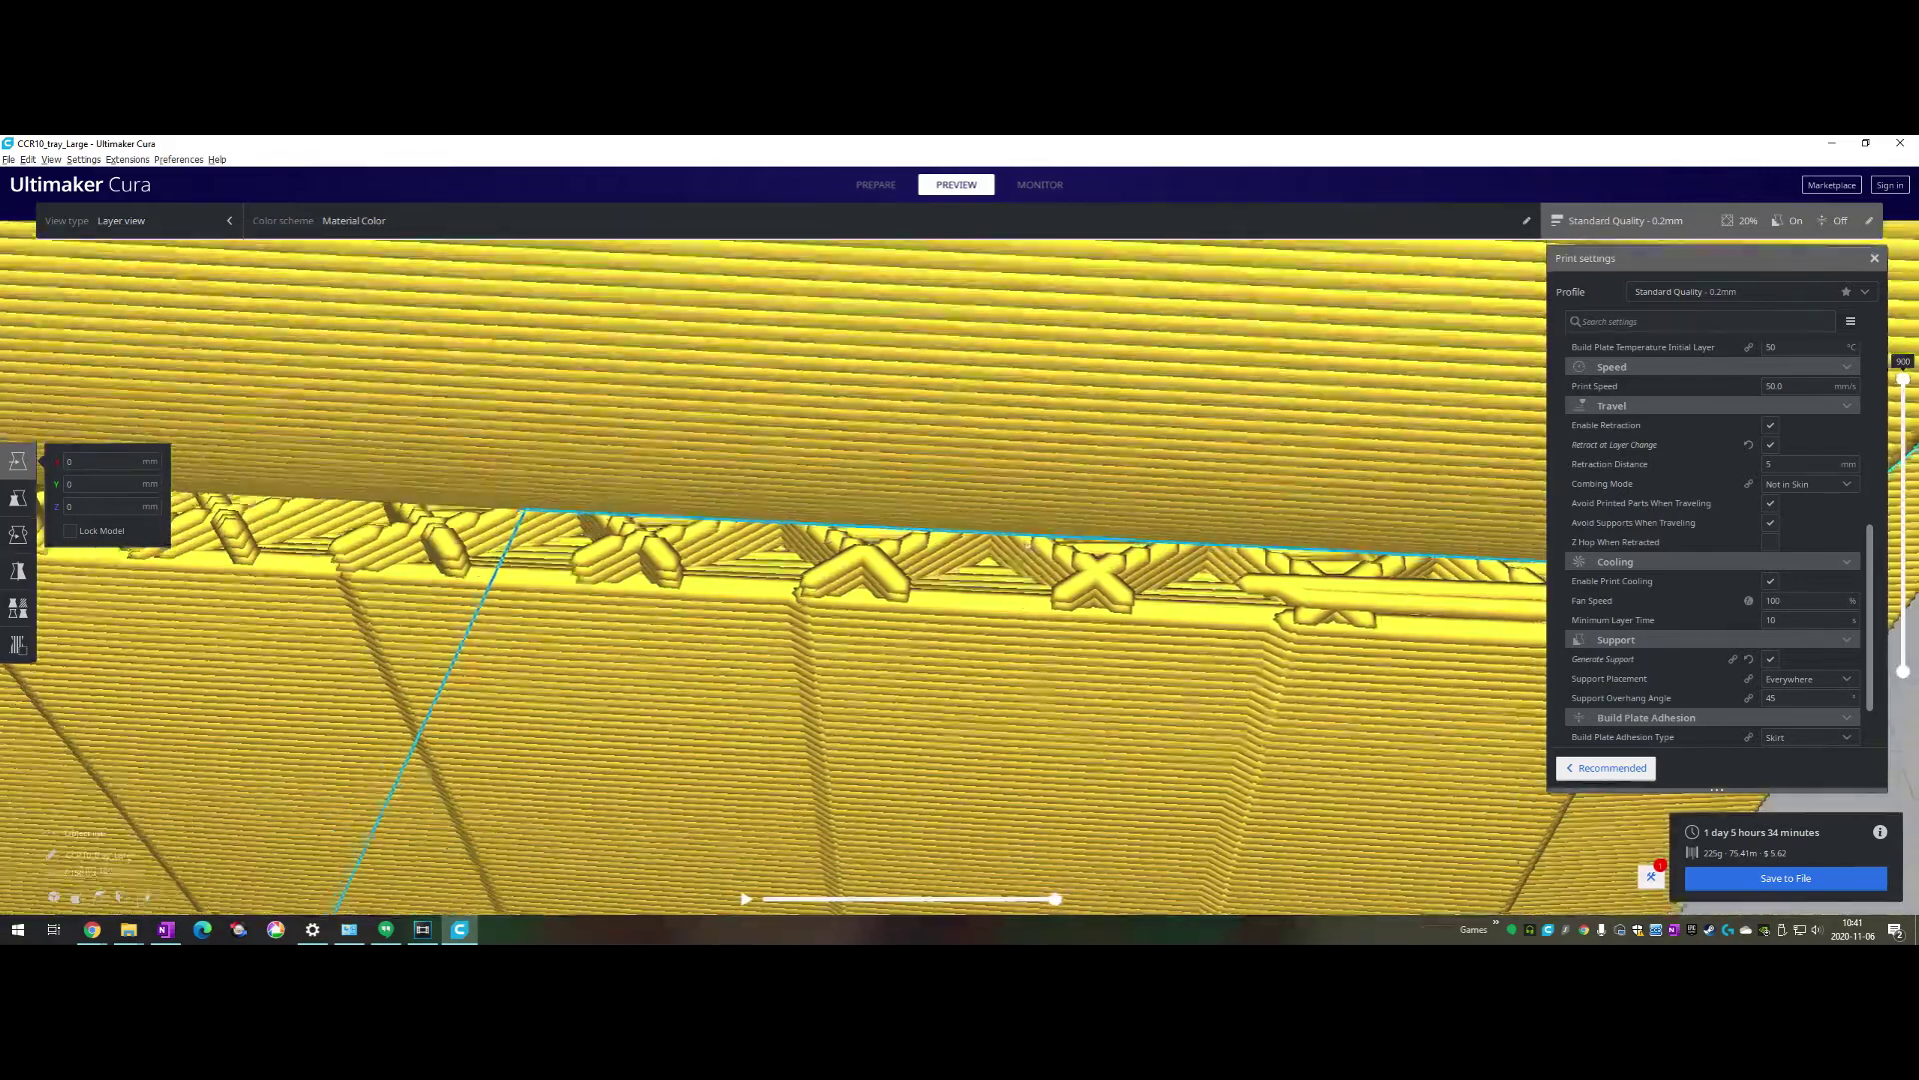
pyautogui.scroll(5, 1029, 545)
pyautogui.moveTo(1028, 546); pyautogui.dragTo(1021, 446, button='right')
pyautogui.scroll(-3, 1140, 488)
pyautogui.scroll(2, 1021, 446)
pyautogui.scroll(-2, 1068, 388)
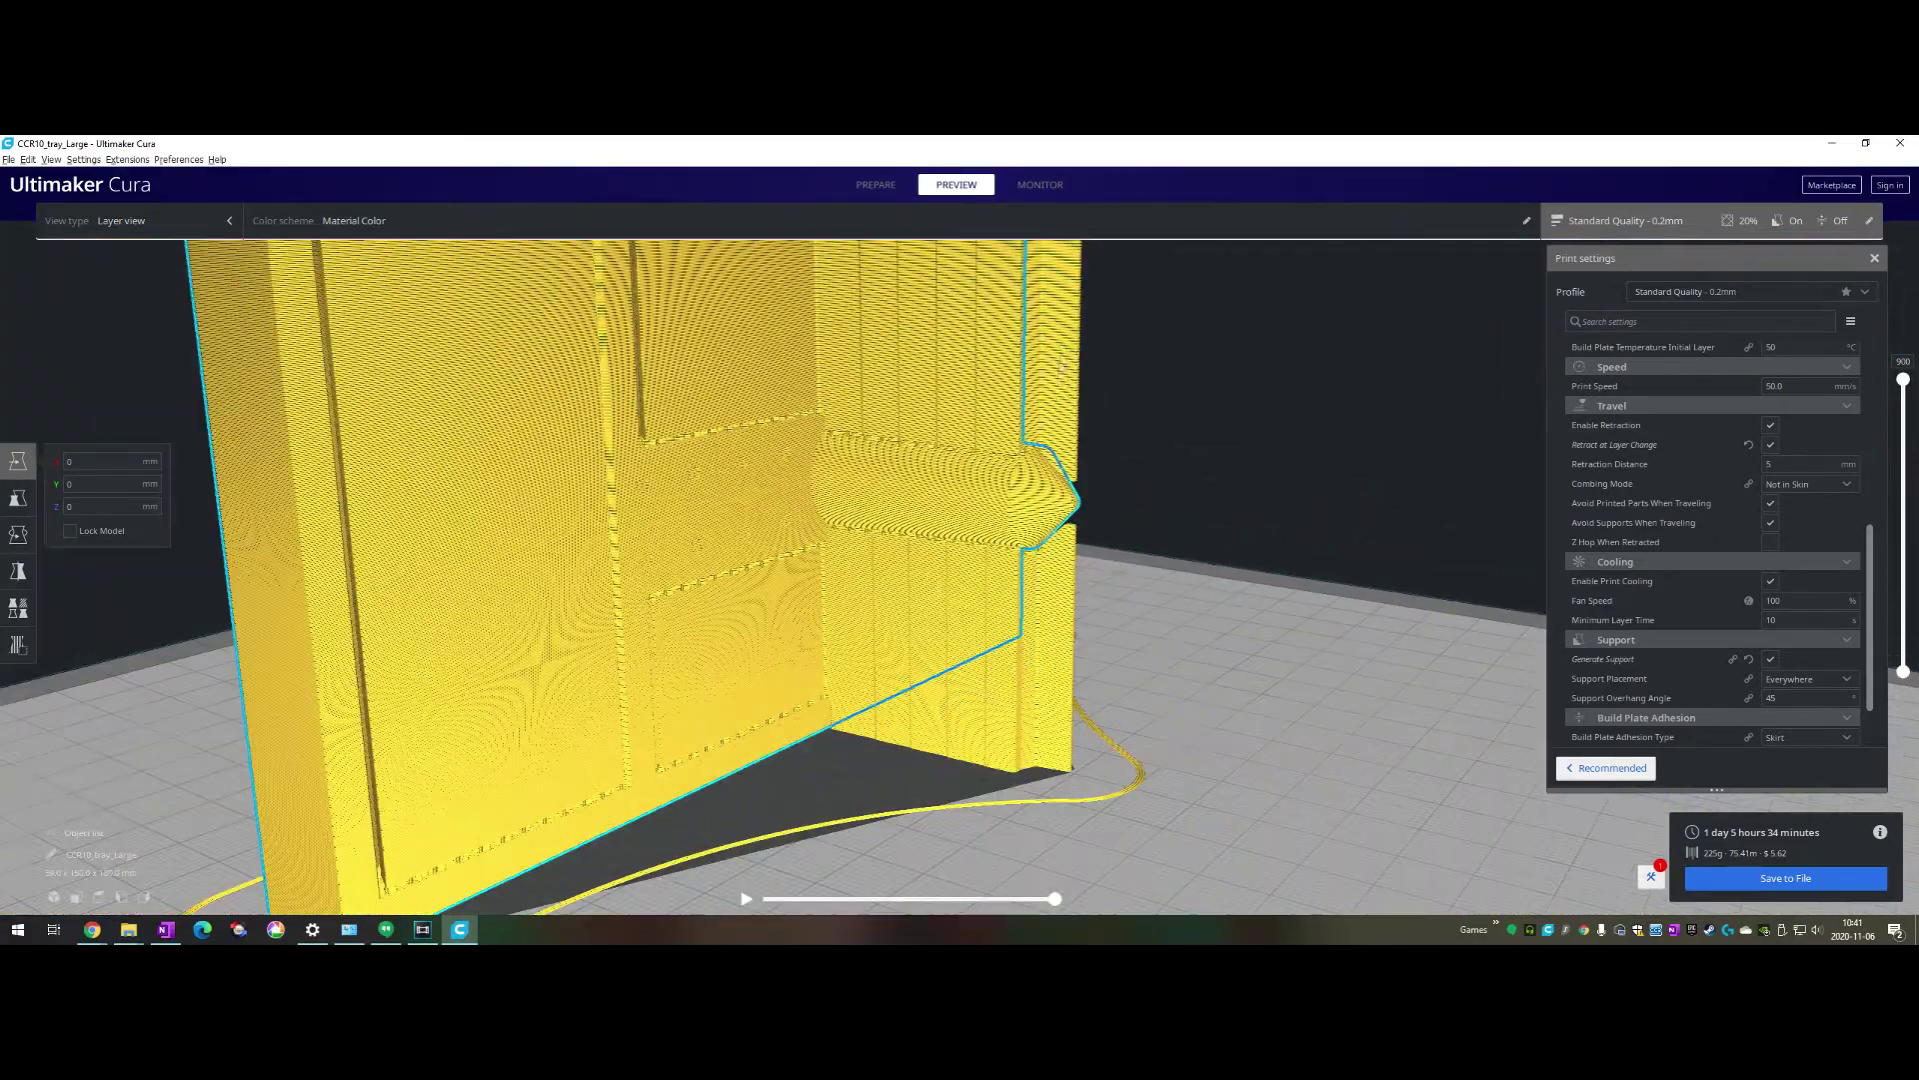
# View the upright tray from the side and front to check how far the supports for both pegs extend
pyautogui.click(1068, 388)
pyautogui.scroll(-1, 973, 356)
pyautogui.scroll(2, 974, 355)
pyautogui.scroll(-4, 999, 510)
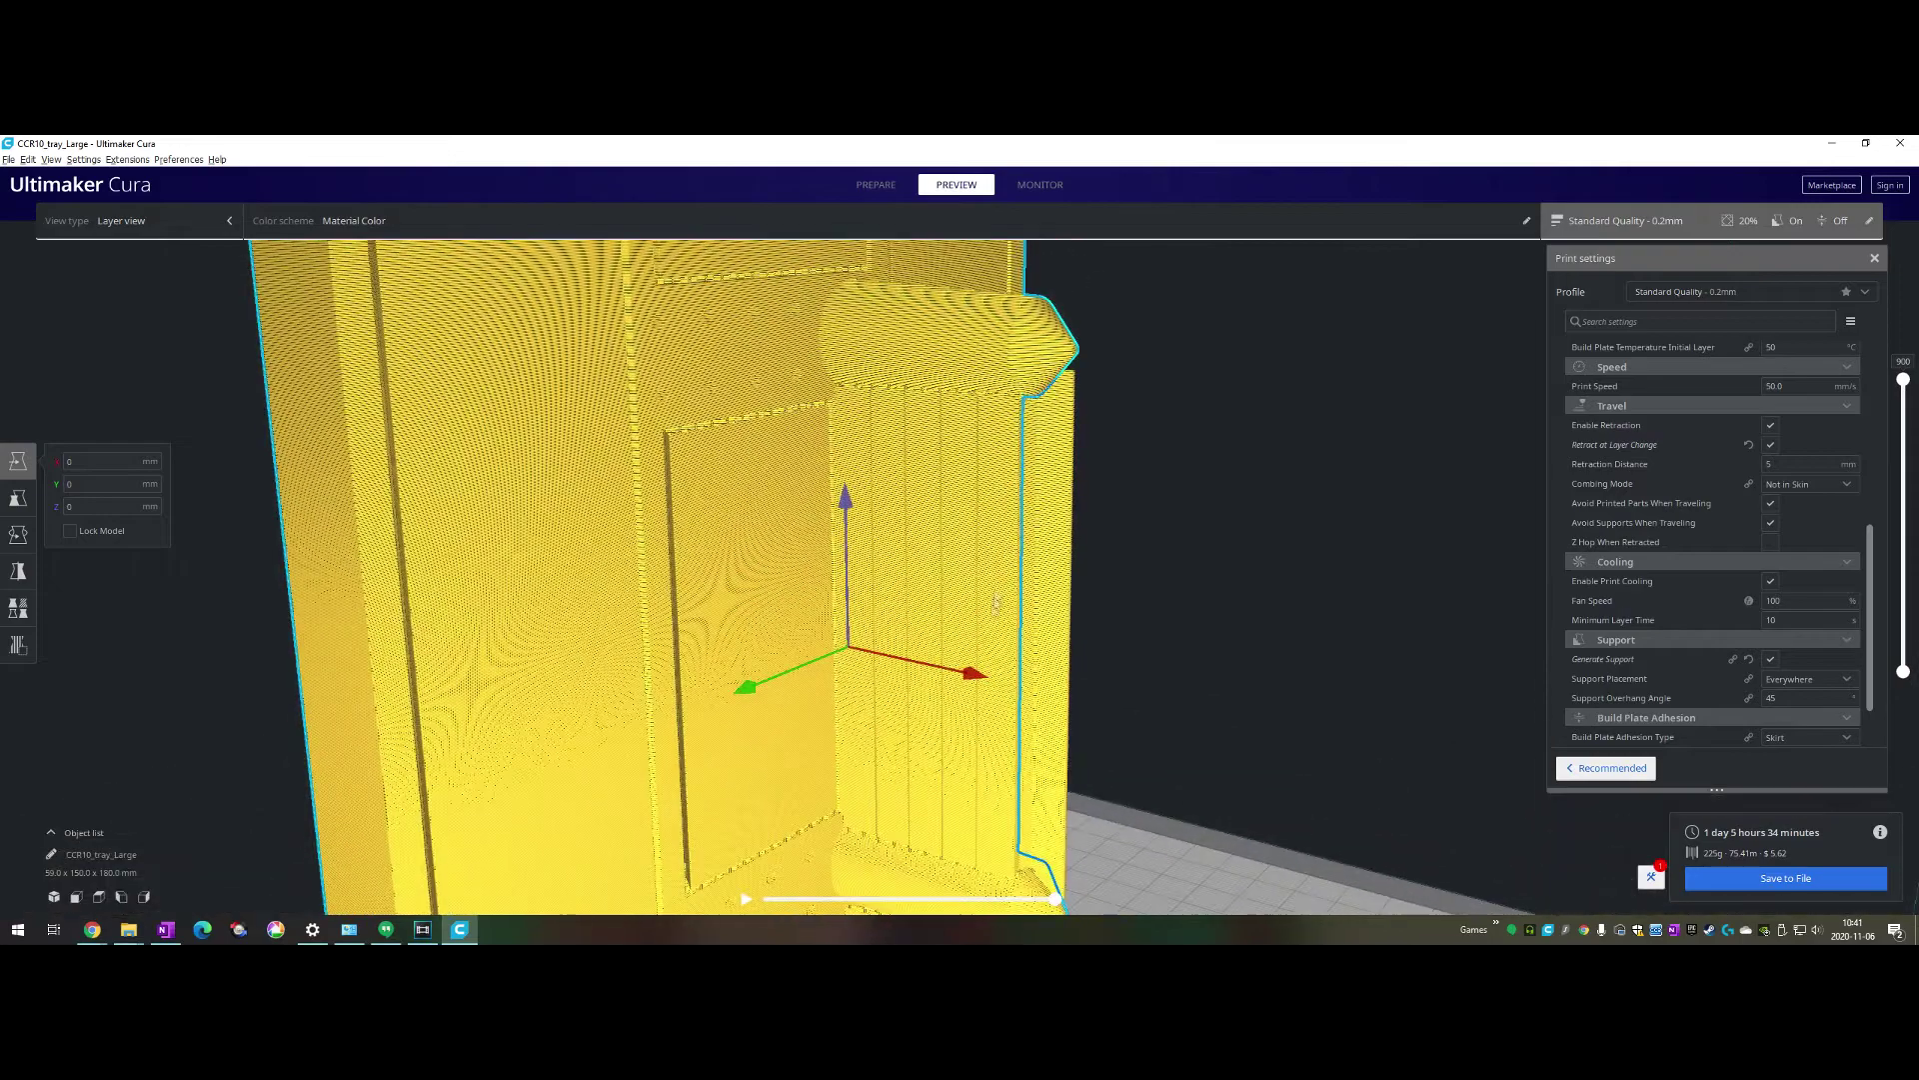
pyautogui.moveTo(1012, 497); pyautogui.dragTo(800, 450, button='right')
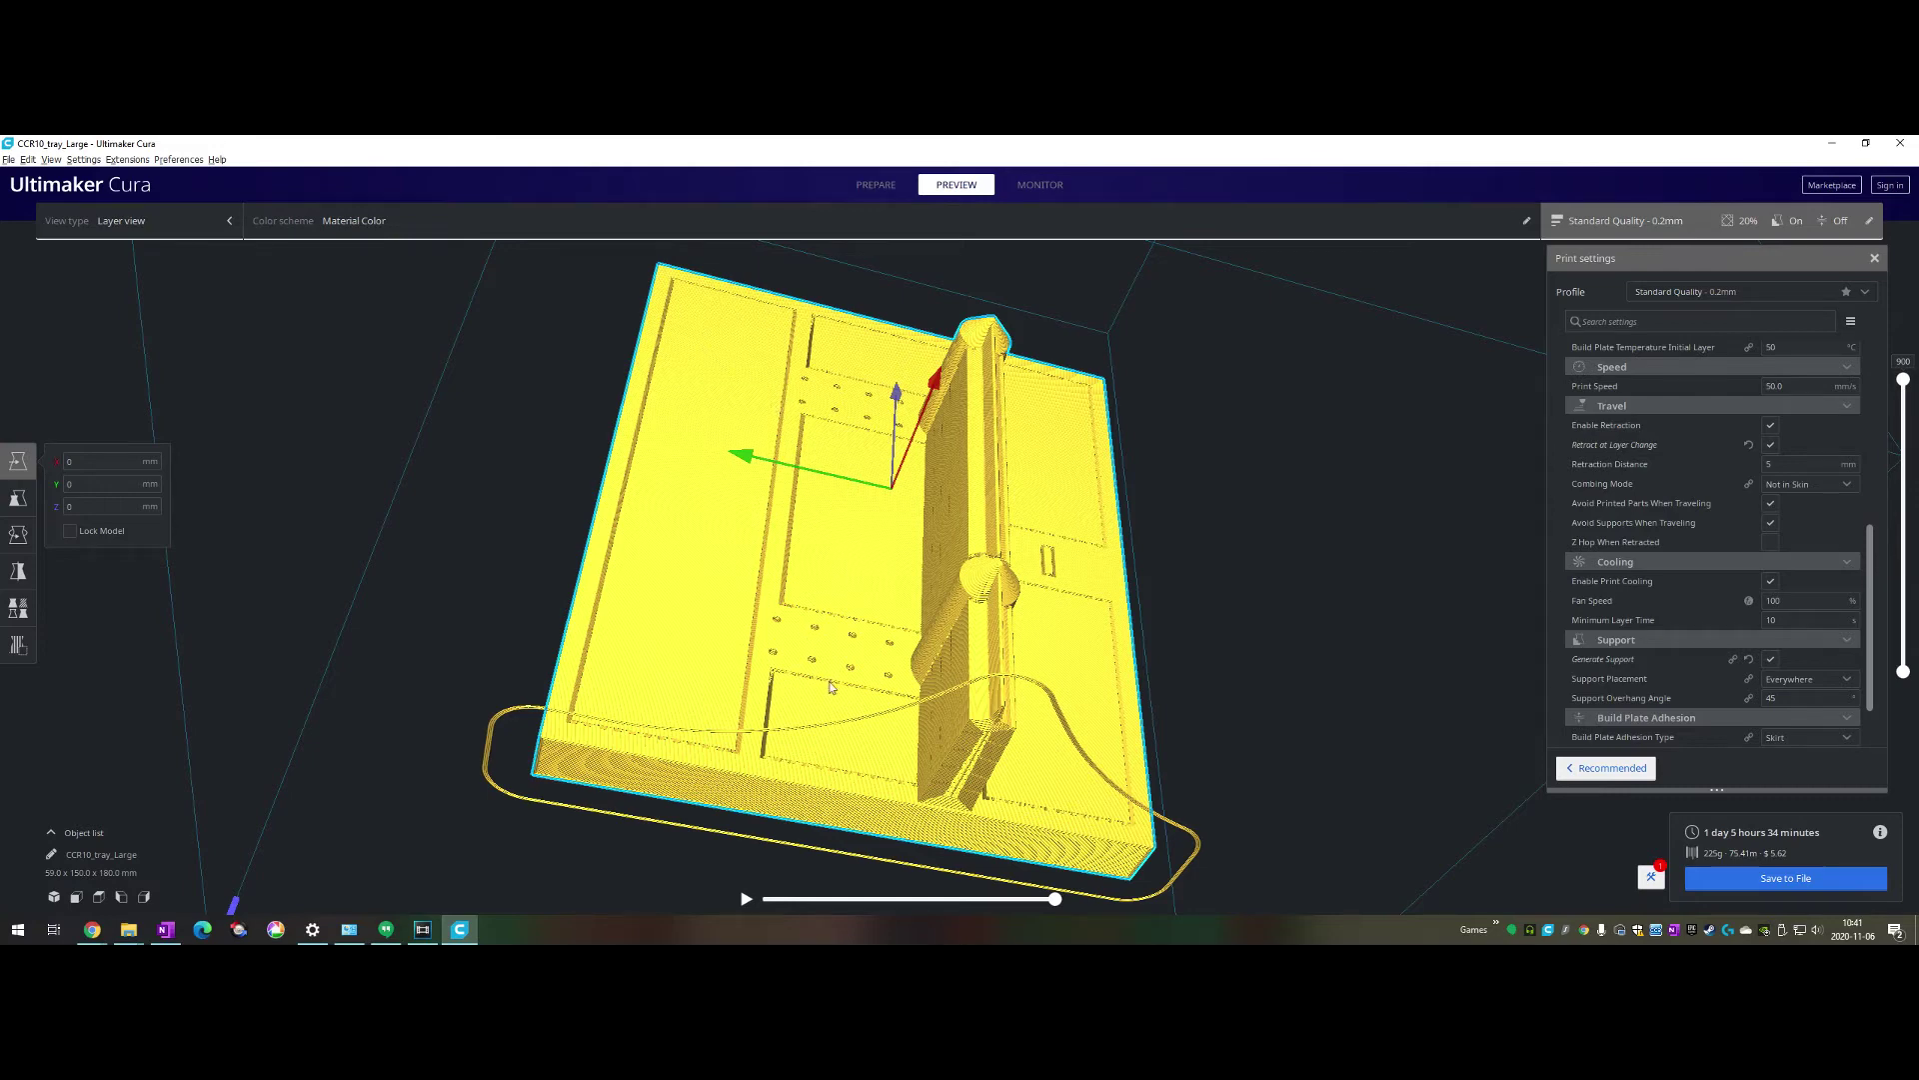
pyautogui.moveTo(918, 613); pyautogui.dragTo(1449, 670, button='right')
# Lower the layer preview to layer 479 and inspect the partly printed upright tray with its support
pyautogui.moveTo(1904, 380); pyautogui.dragTo(1905, 498)
pyautogui.moveTo(900, 420); pyautogui.dragTo(775, 525, button='right')
pyautogui.scroll(4, 693, 681)
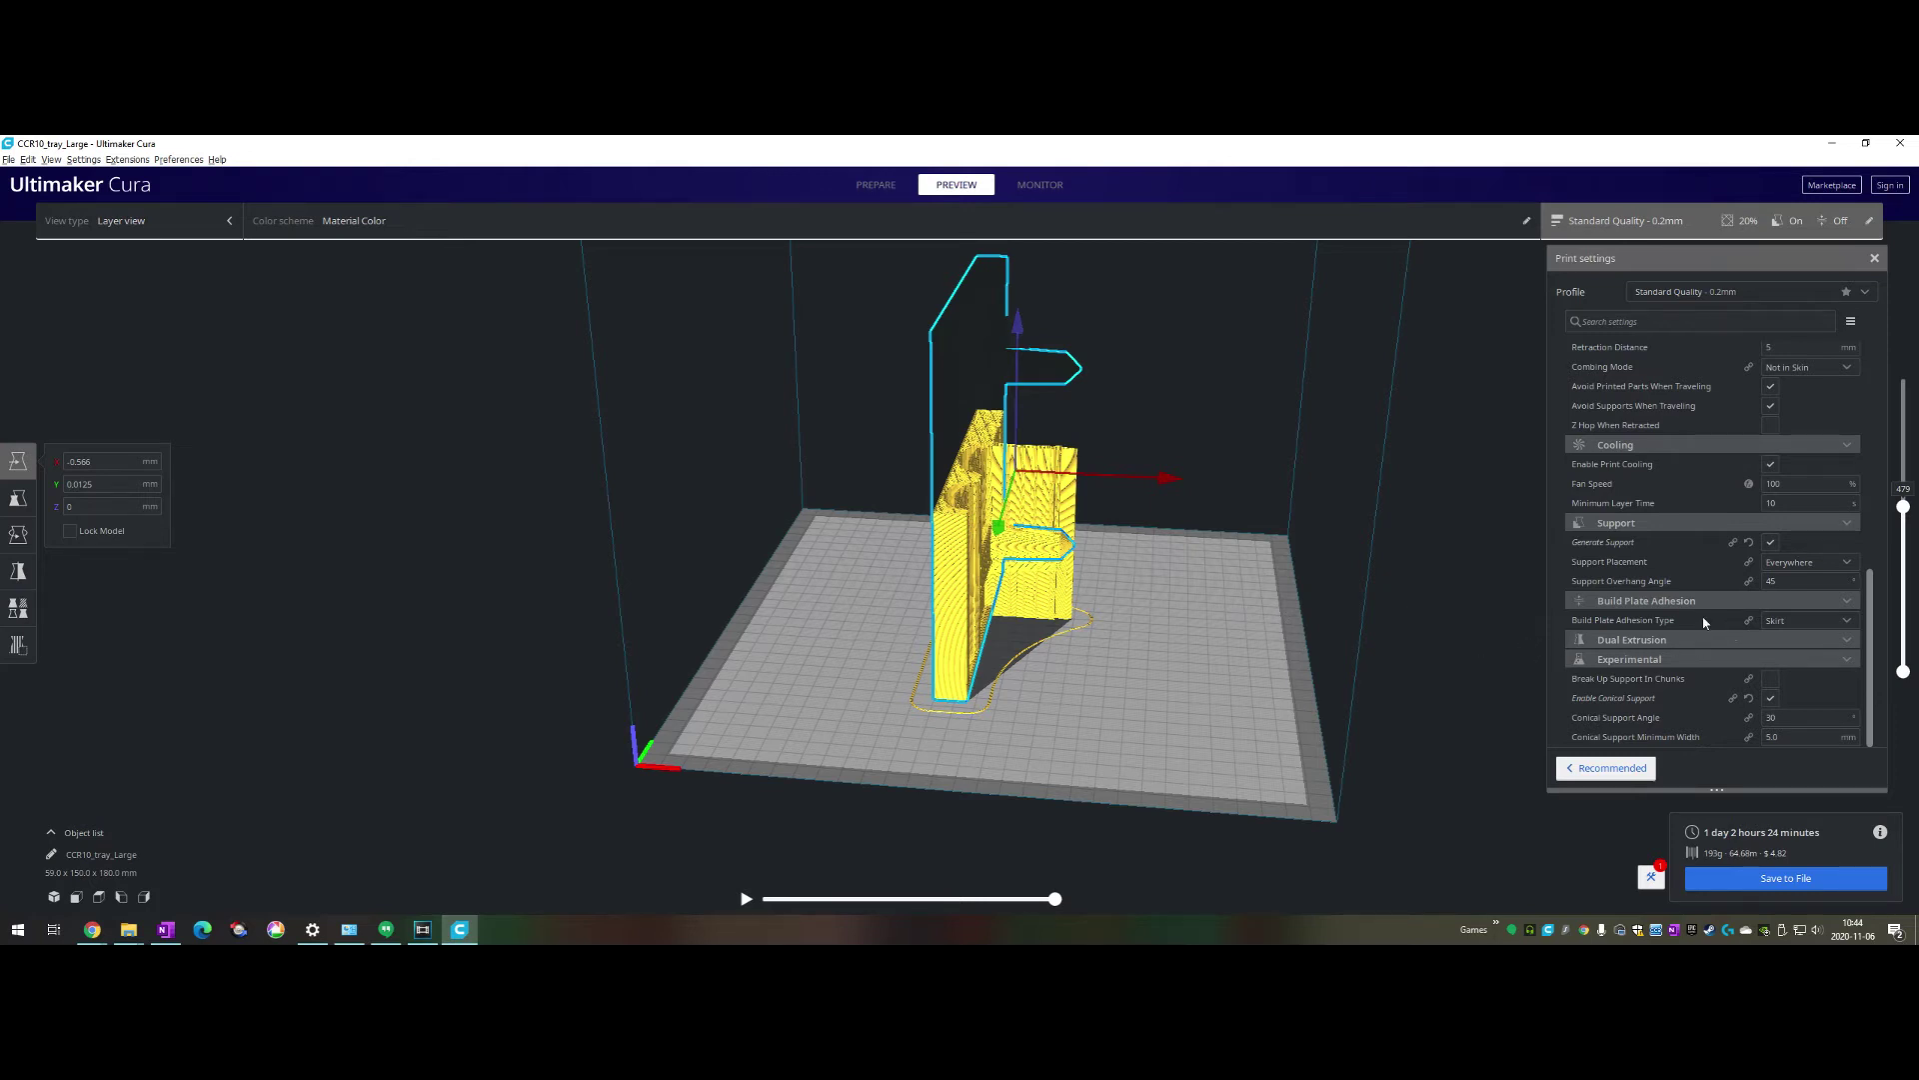
# Check the build plate adhesion type and examine the skirt around the upright tray's base
pyautogui.moveTo(1666, 617)
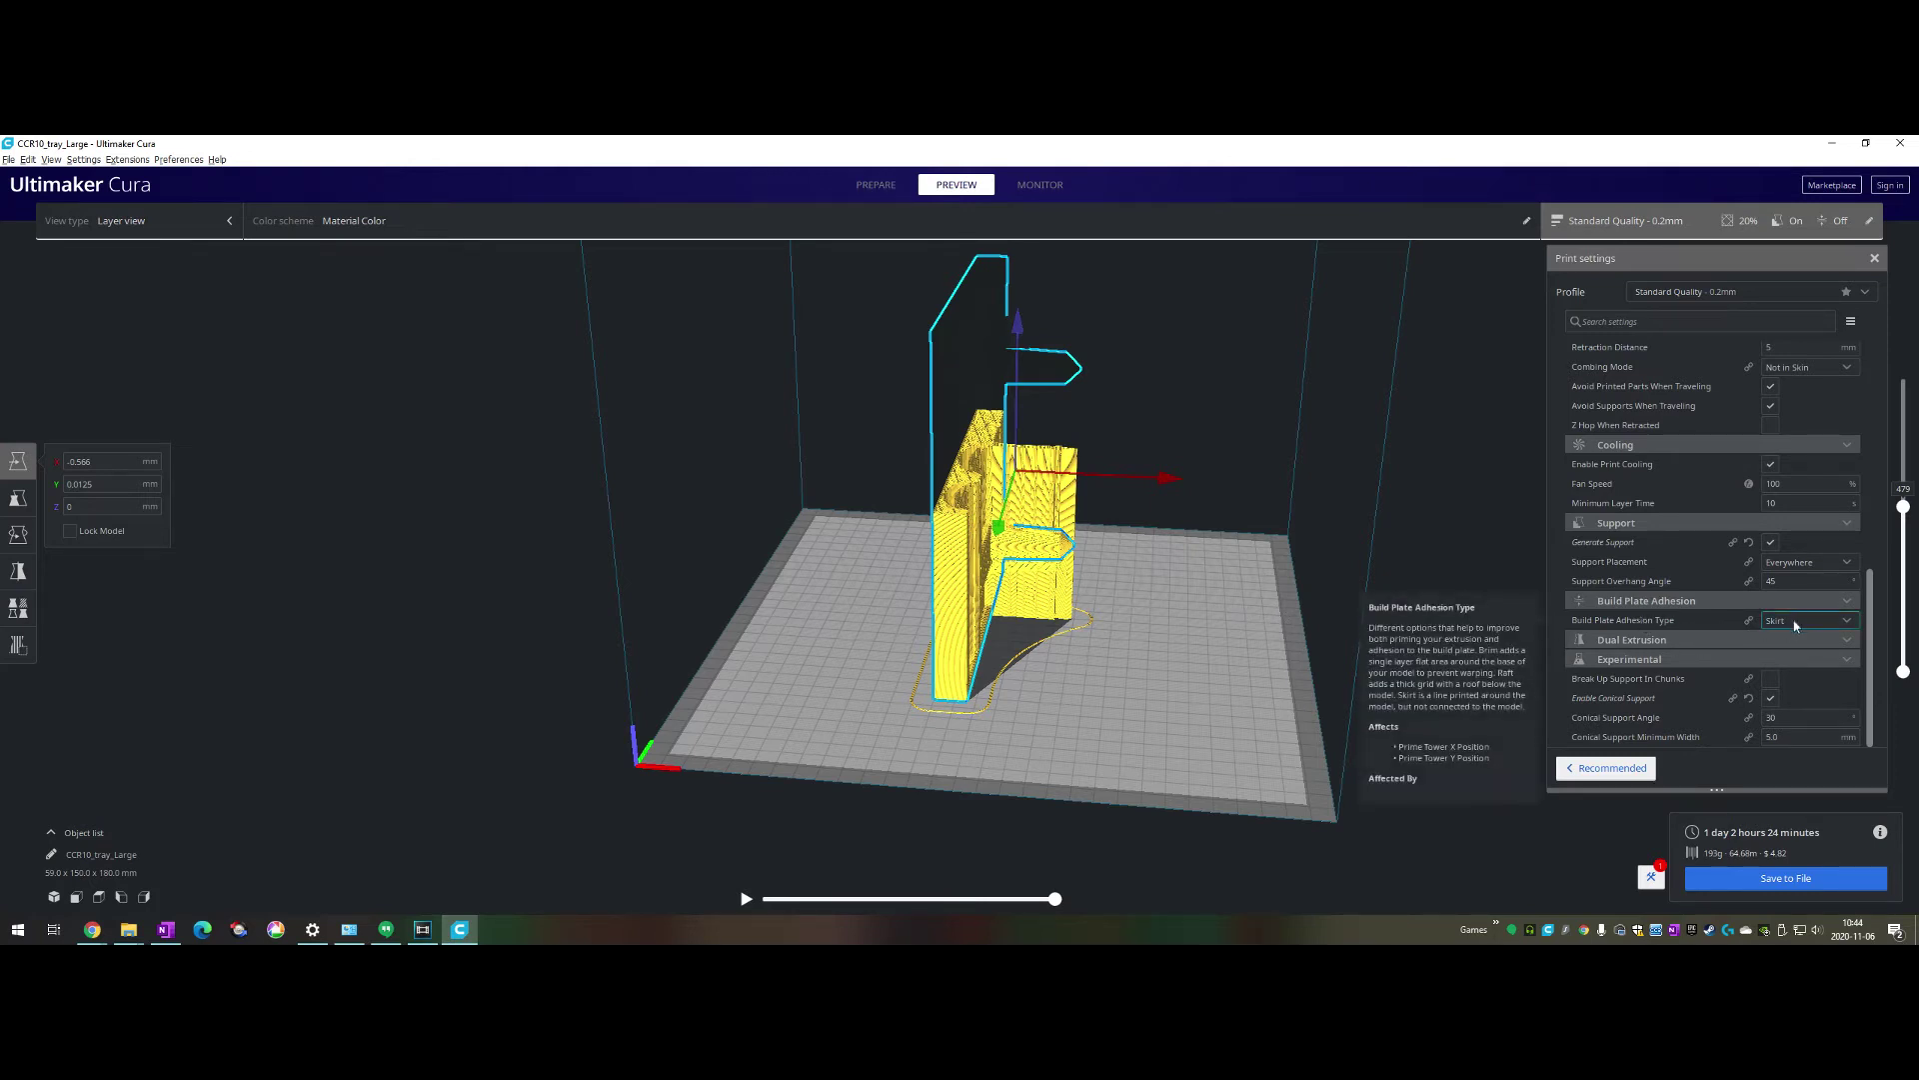
pyautogui.scroll(5, 990, 600)
pyautogui.moveTo(1150, 700); pyautogui.dragTo(740, 330, button='right')
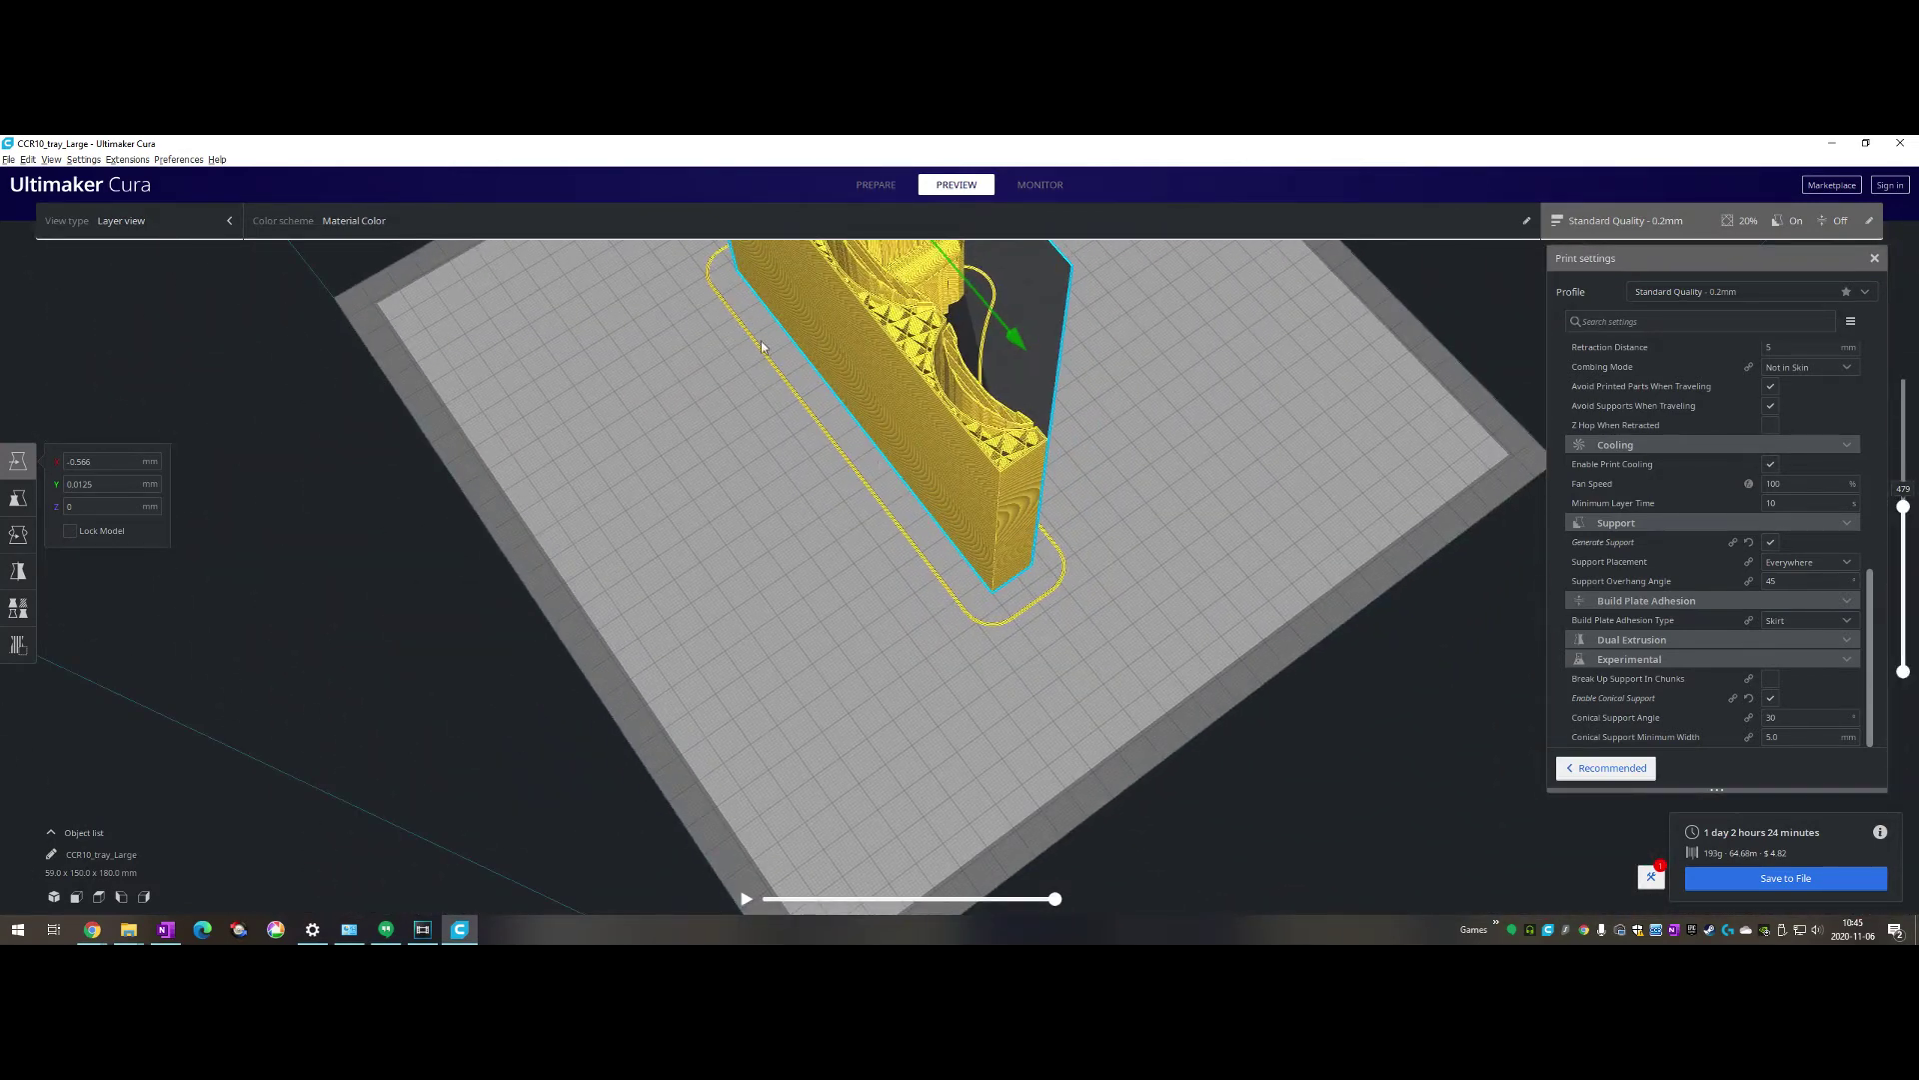
pyautogui.scroll(10, 760, 446)
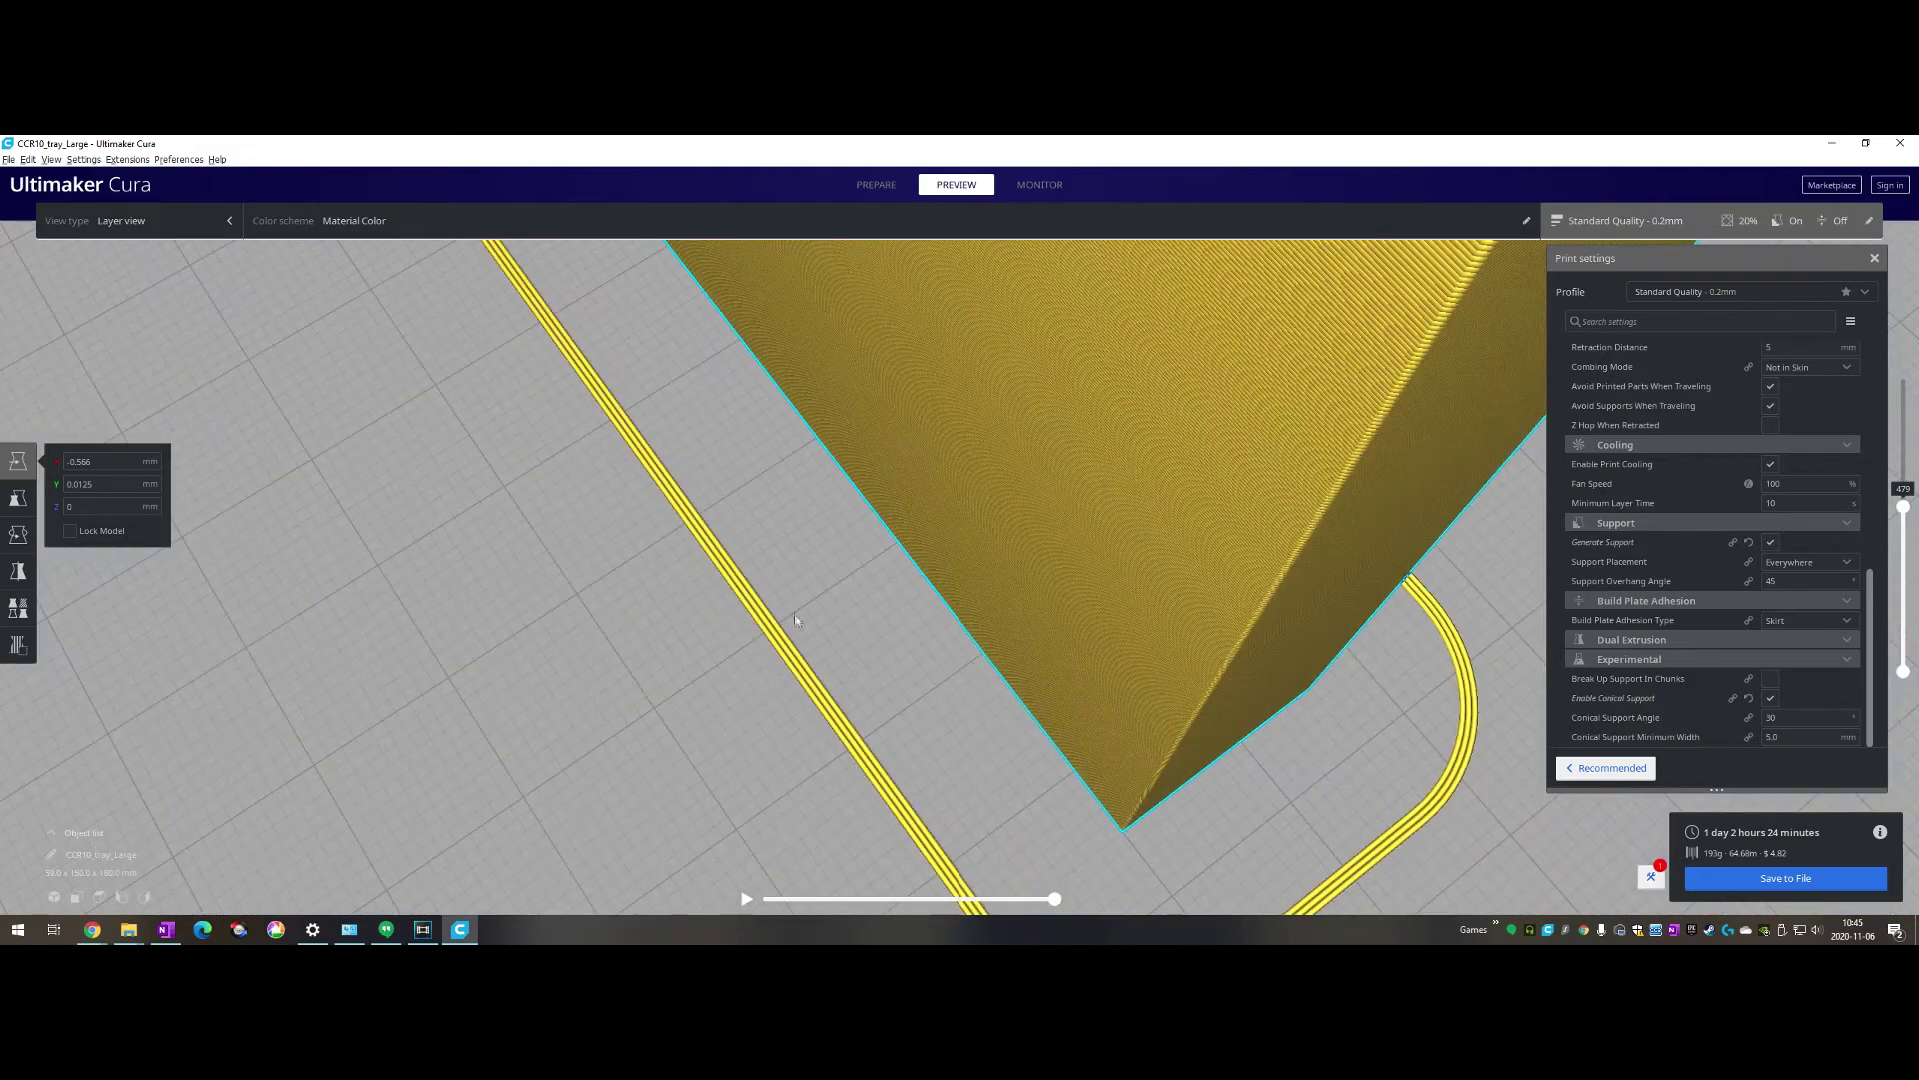
pyautogui.scroll(-10, 658, 500)
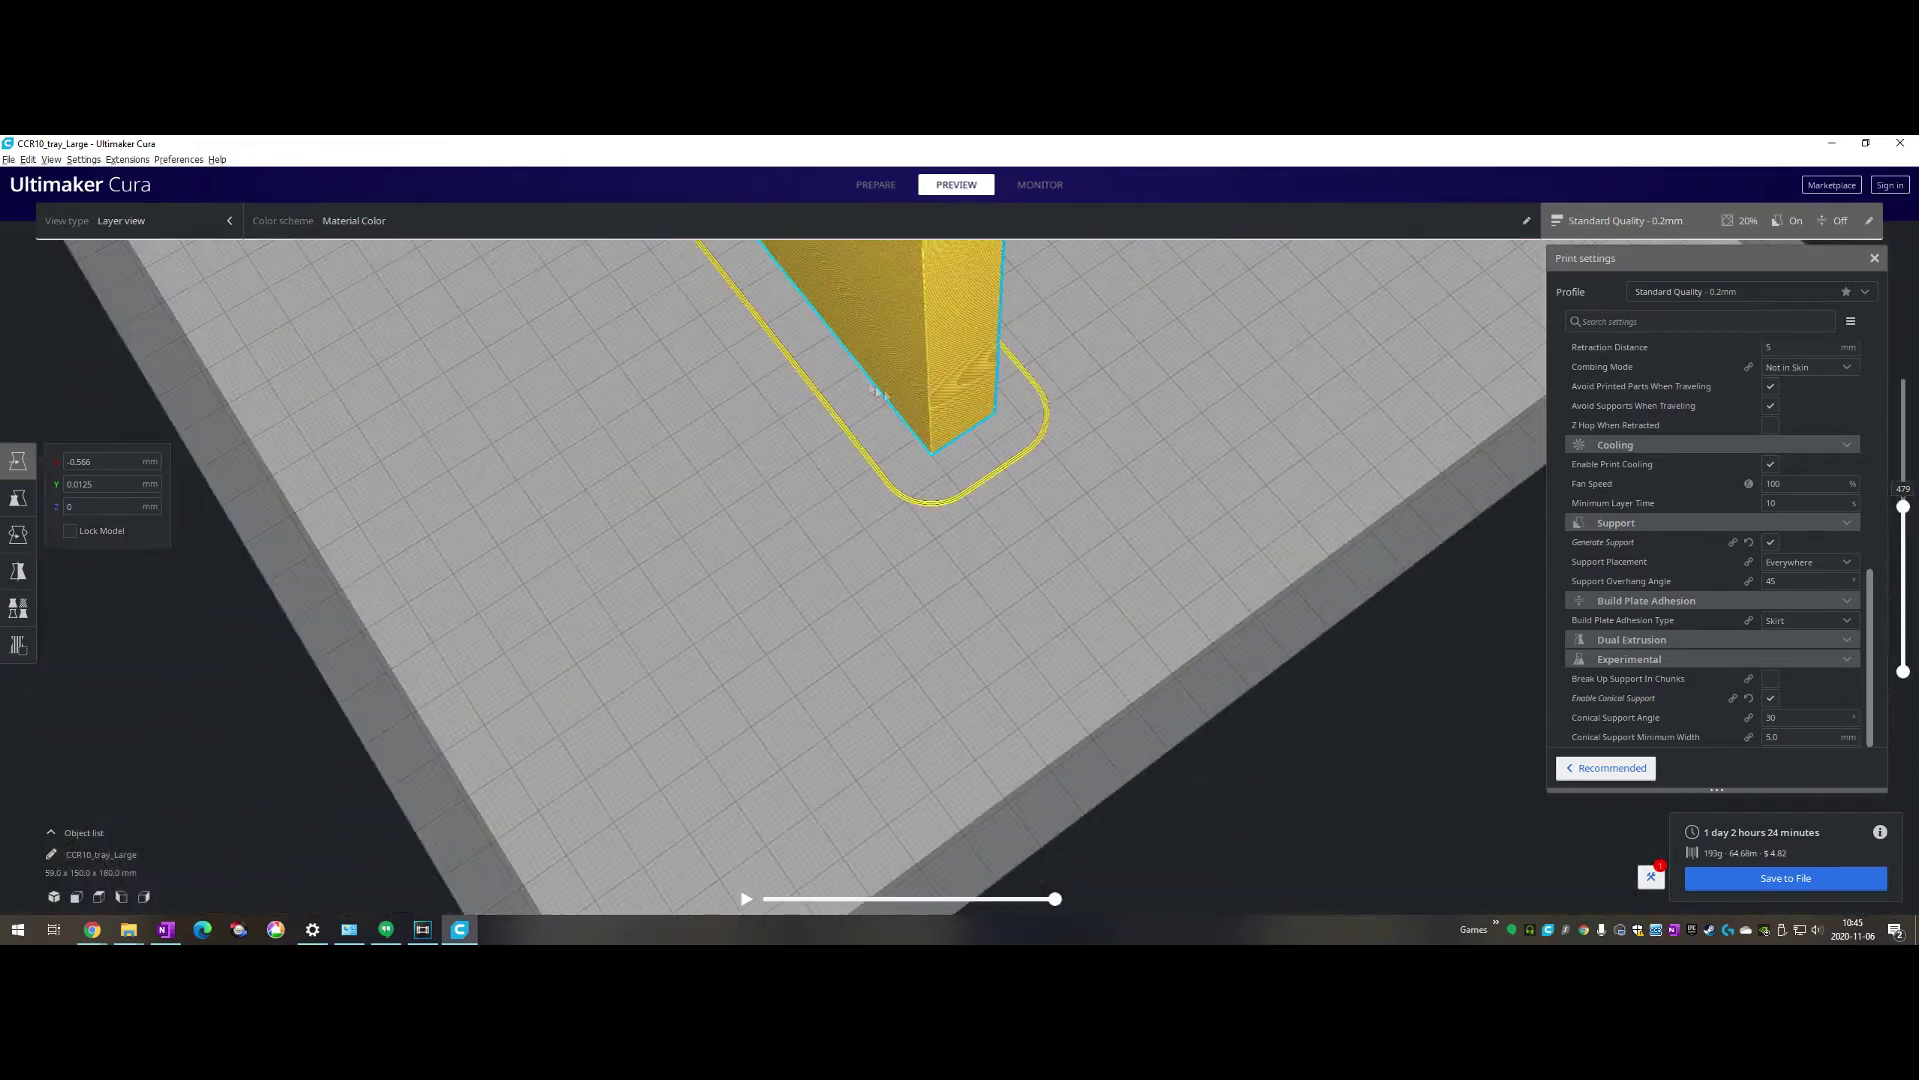
pyautogui.moveTo(908, 418); pyautogui.dragTo(912, 565, button='right')
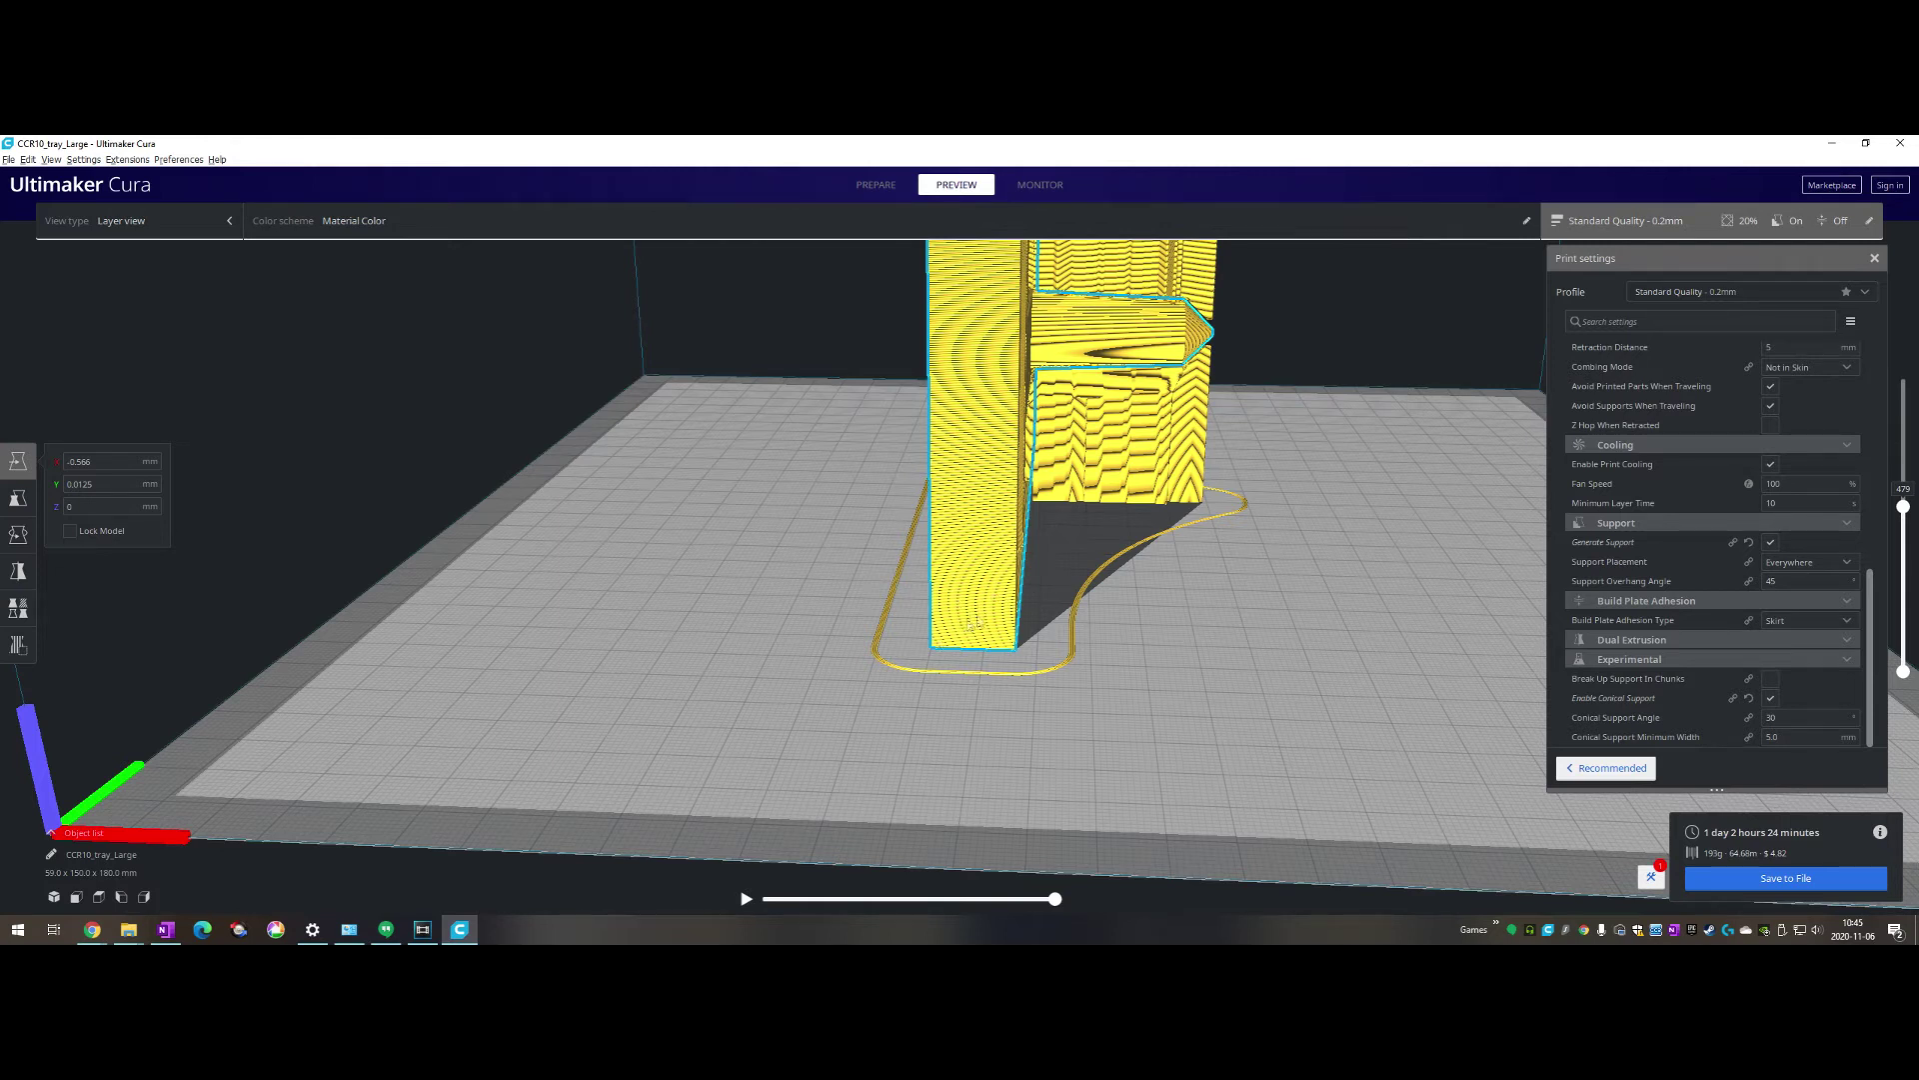
# Lower the layer preview to layer 1 and inspect the tray's first layer, the support base and the surrounding skirt
pyautogui.moveTo(1903, 507); pyautogui.dragTo(1903, 652)
pyautogui.scroll(5, 1115, 744)
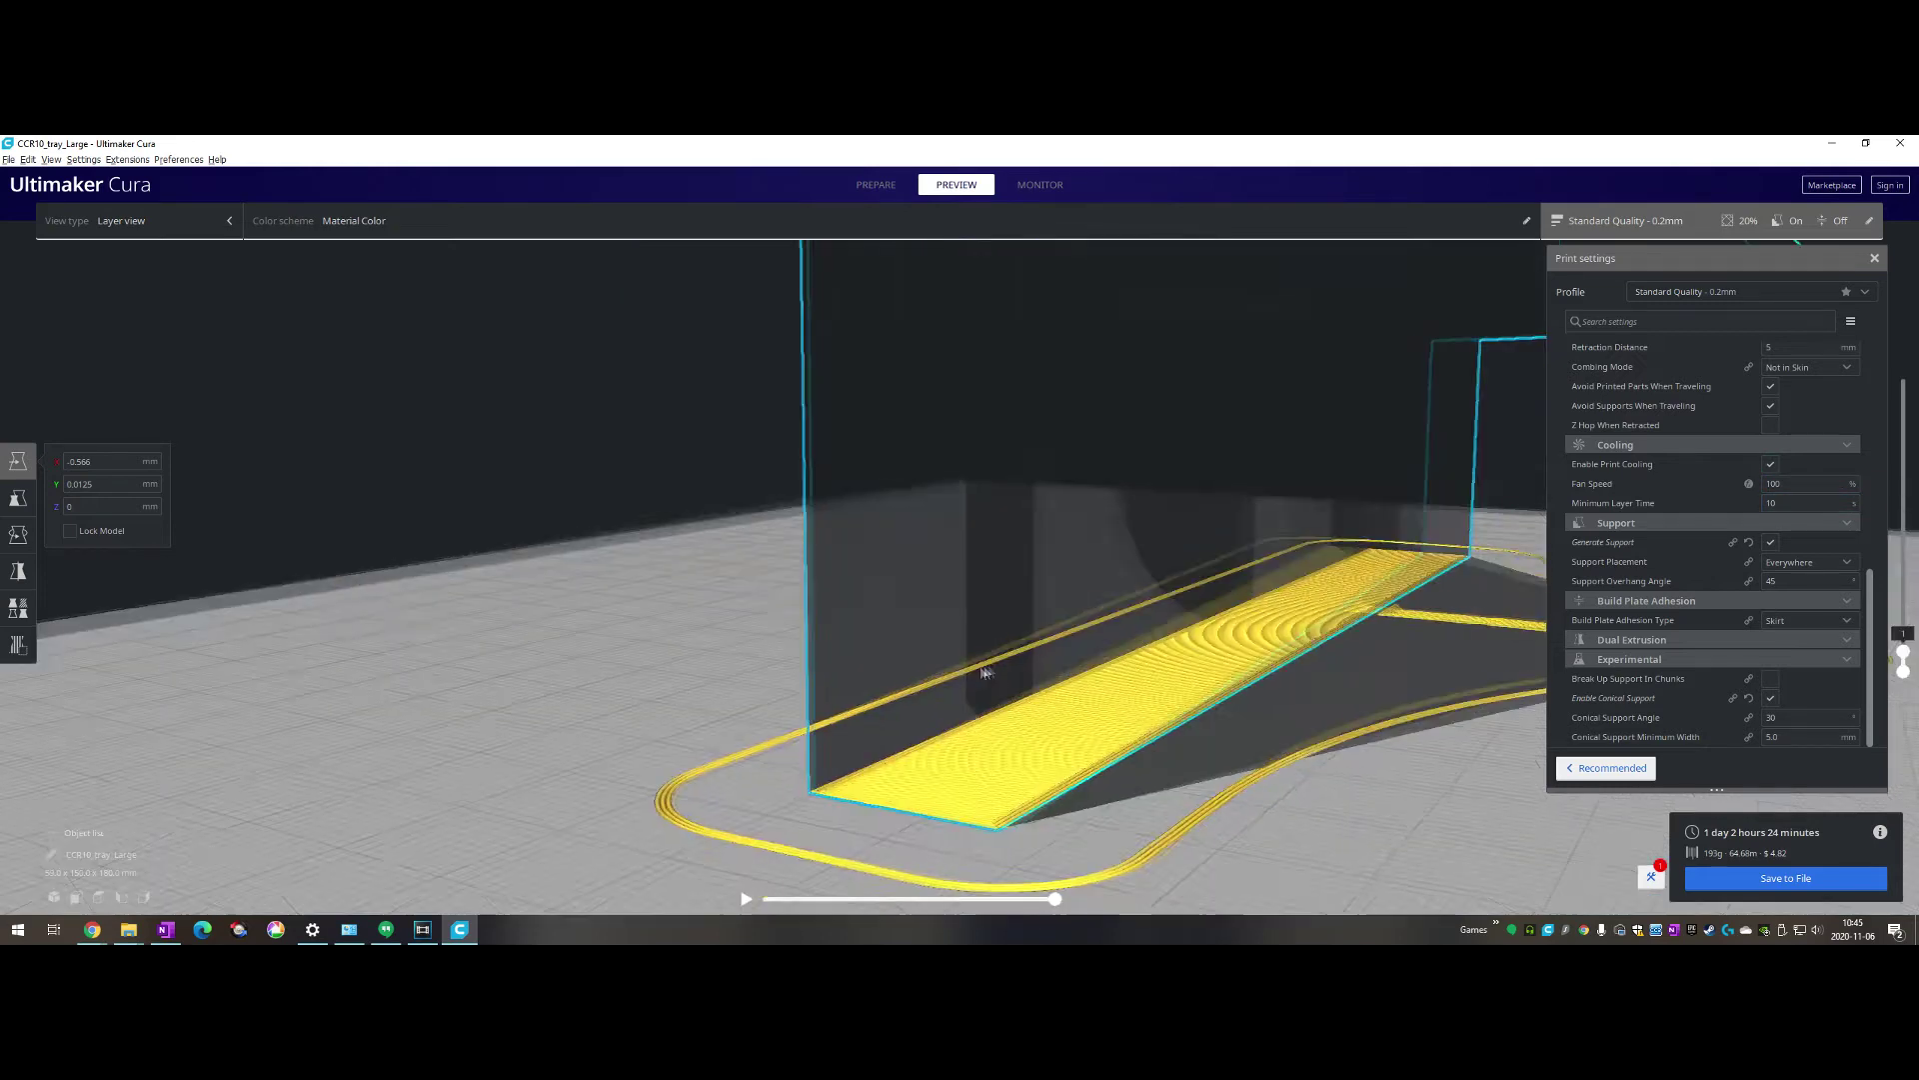
pyautogui.scroll(1, 1115, 745)
pyautogui.moveTo(1115, 745); pyautogui.dragTo(602, 609, button='middle')
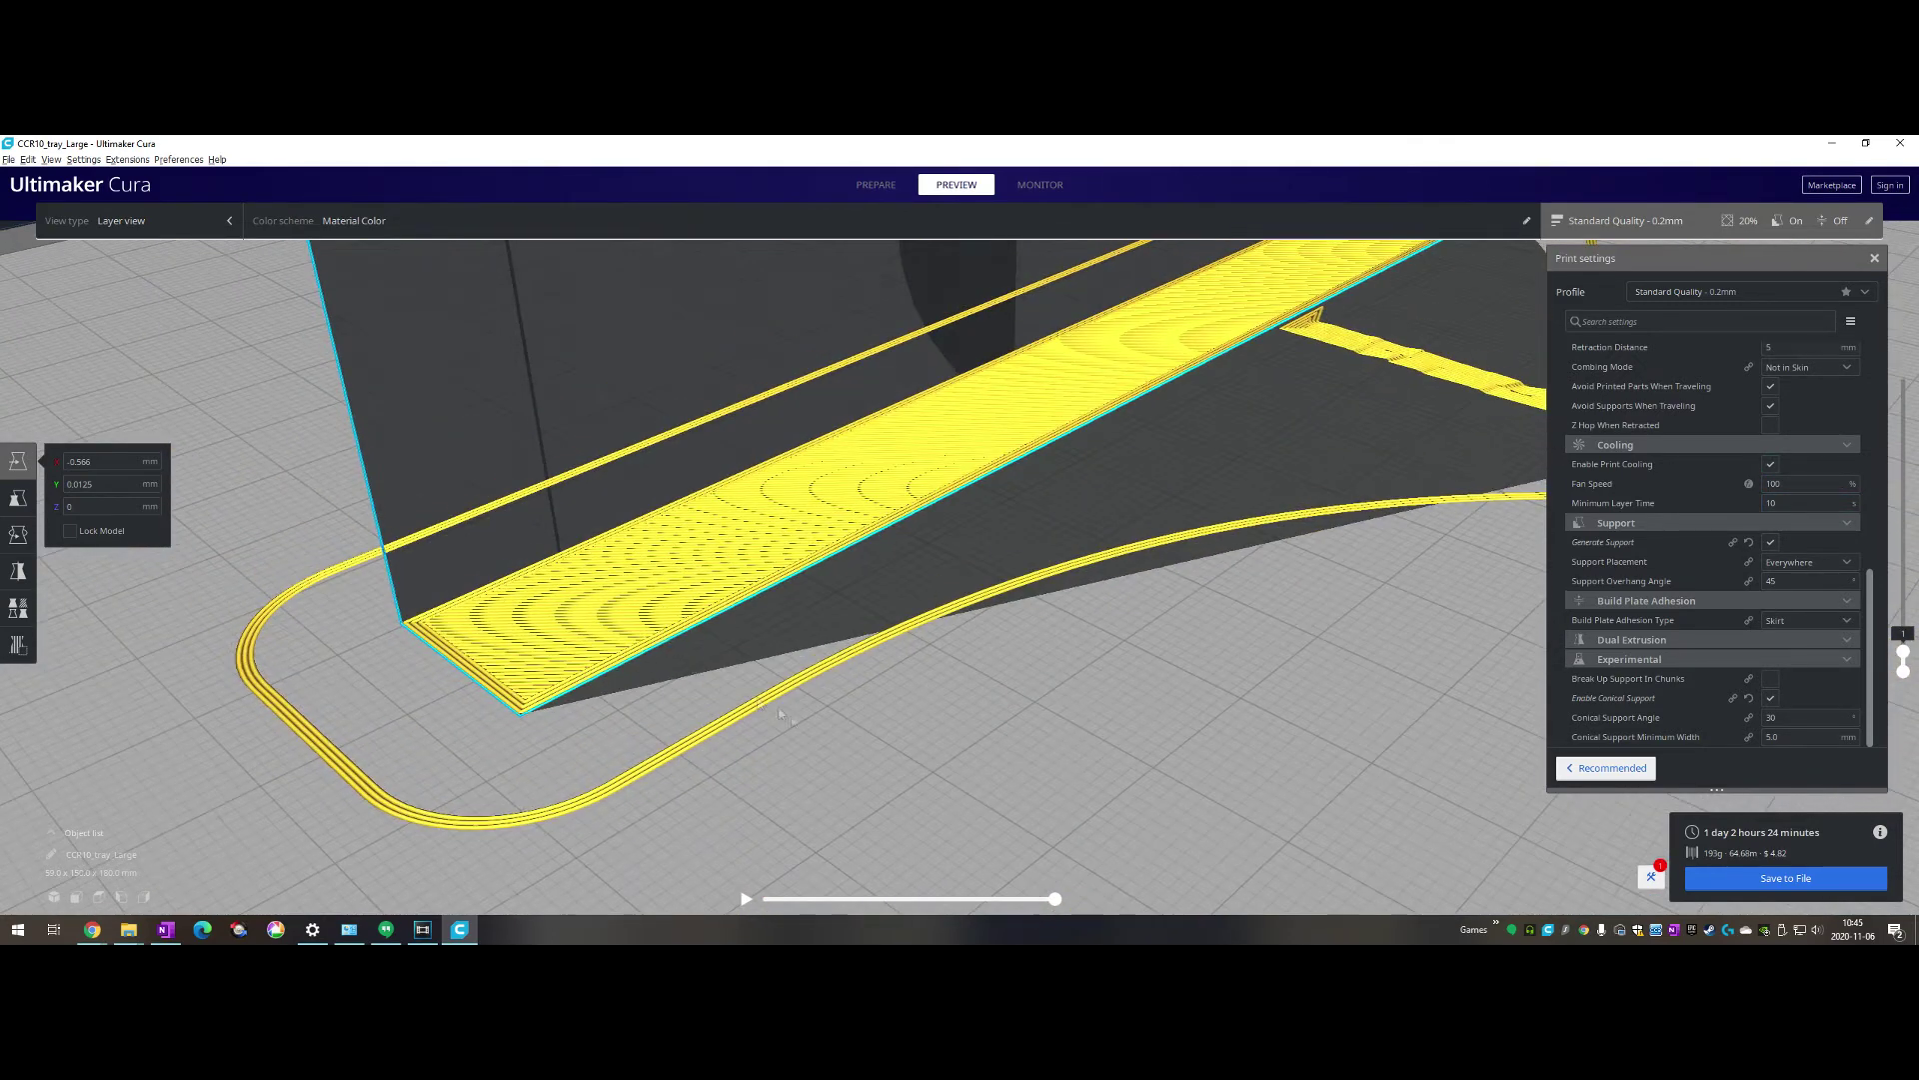
pyautogui.scroll(-2, 600, 629)
pyautogui.scroll(-1, 600, 629)
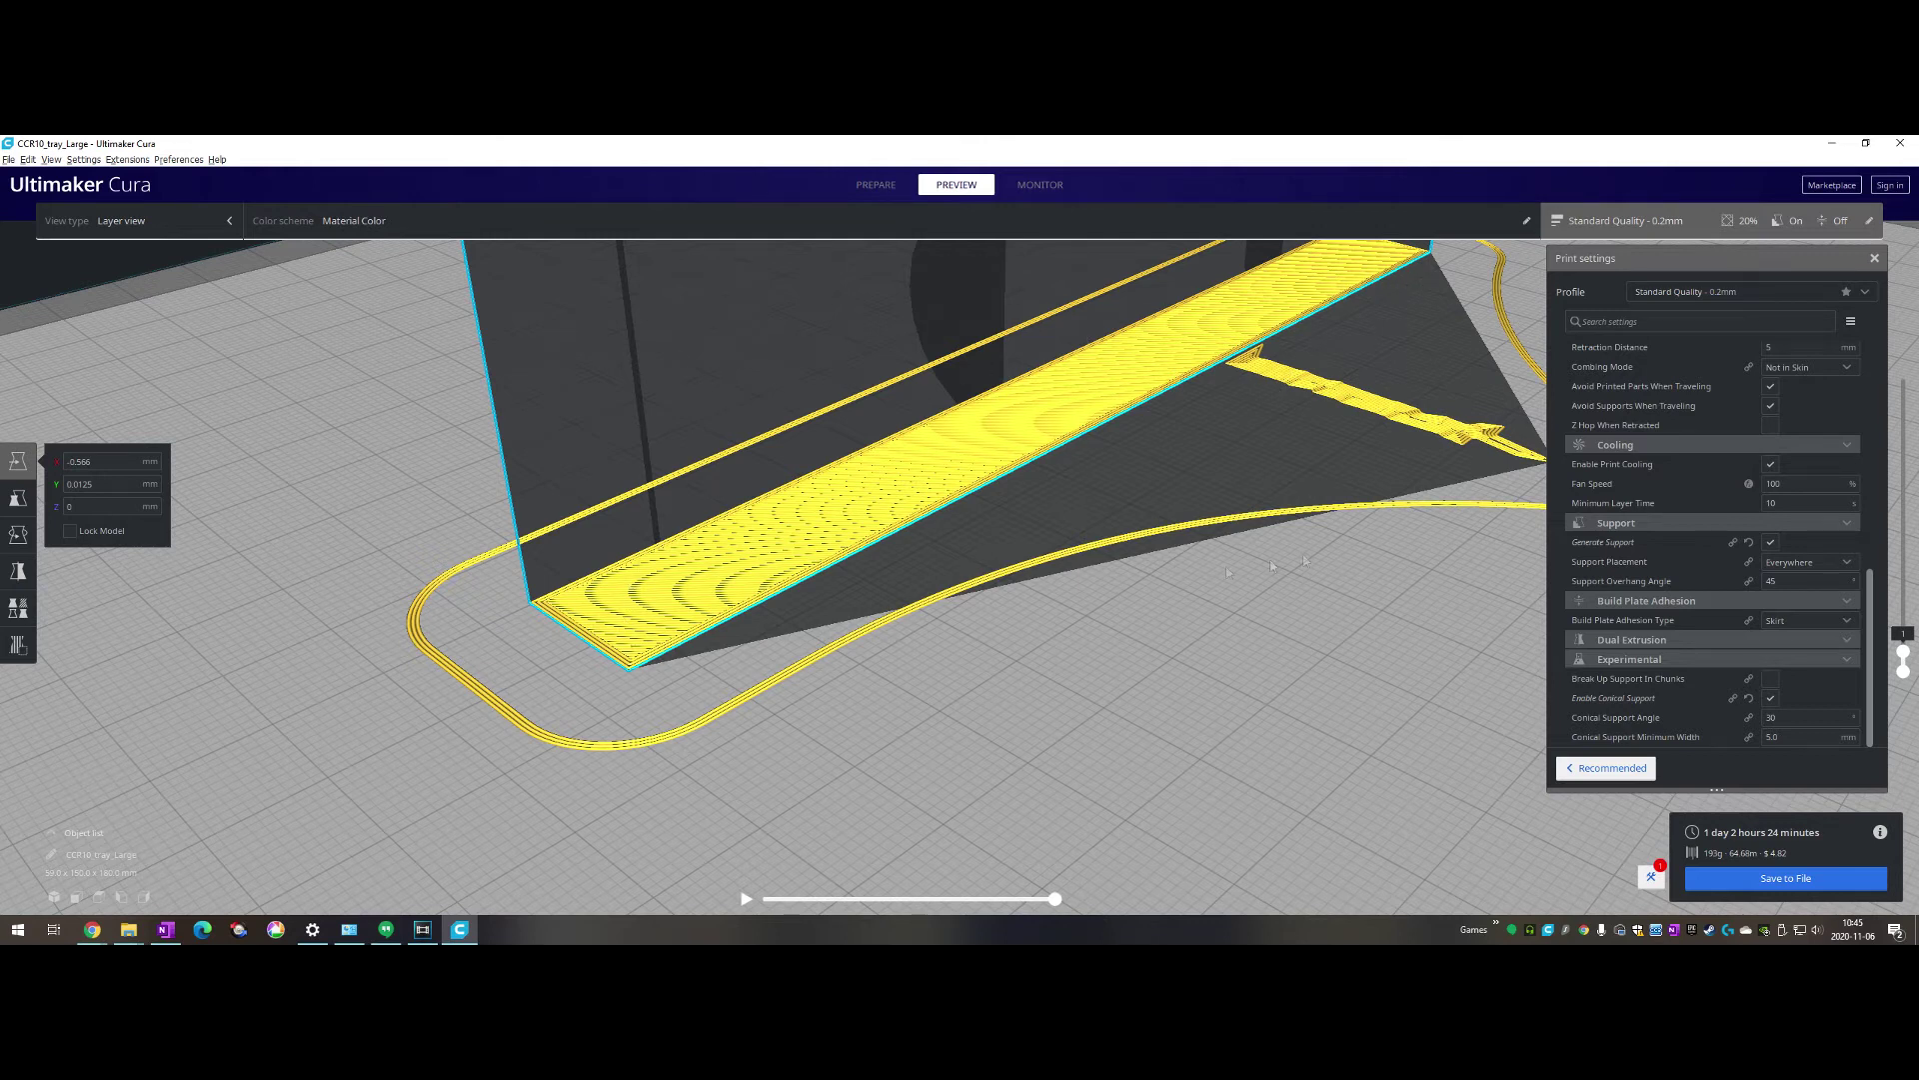
pyautogui.scroll(-5, 1226, 565)
# Set the build plate adhesion type to Brim, then slice the tray again and inspect the brim on its first layer
pyautogui.click(1810, 620)
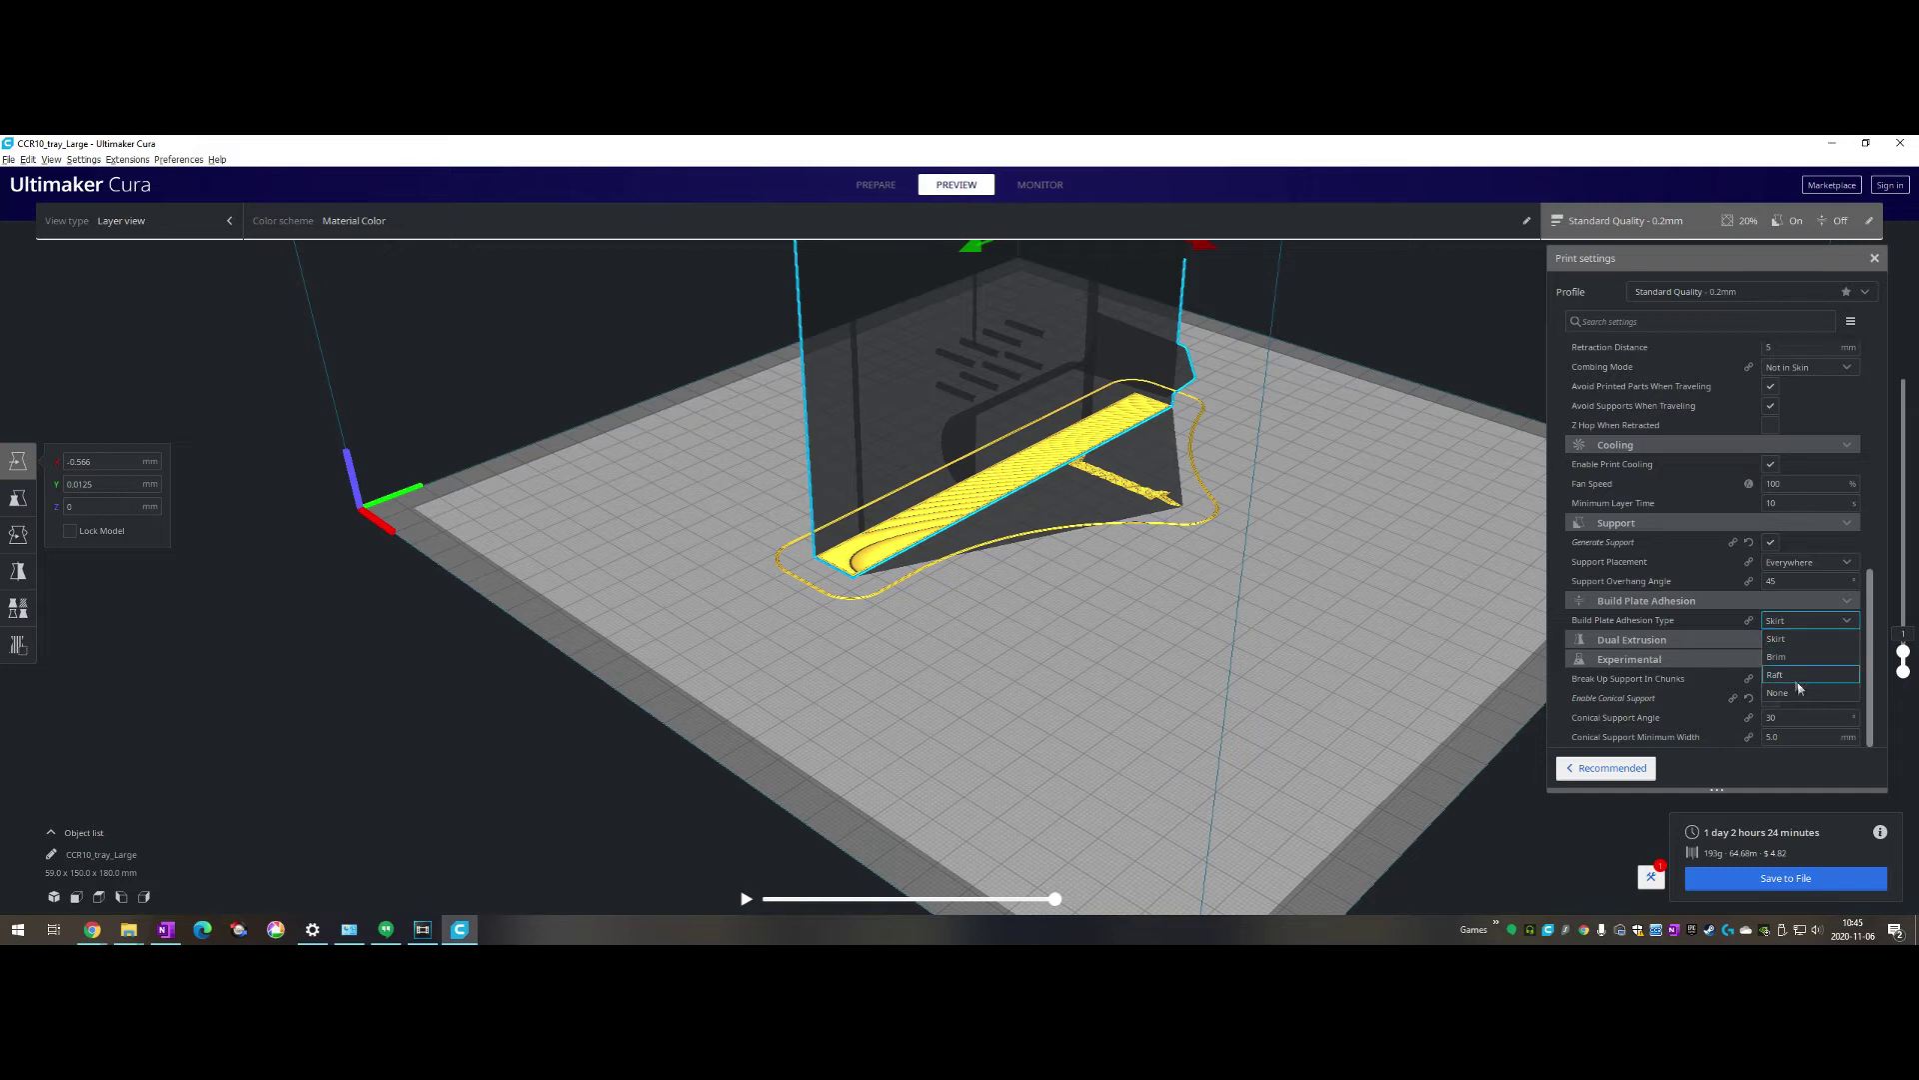
pyautogui.click(1789, 657)
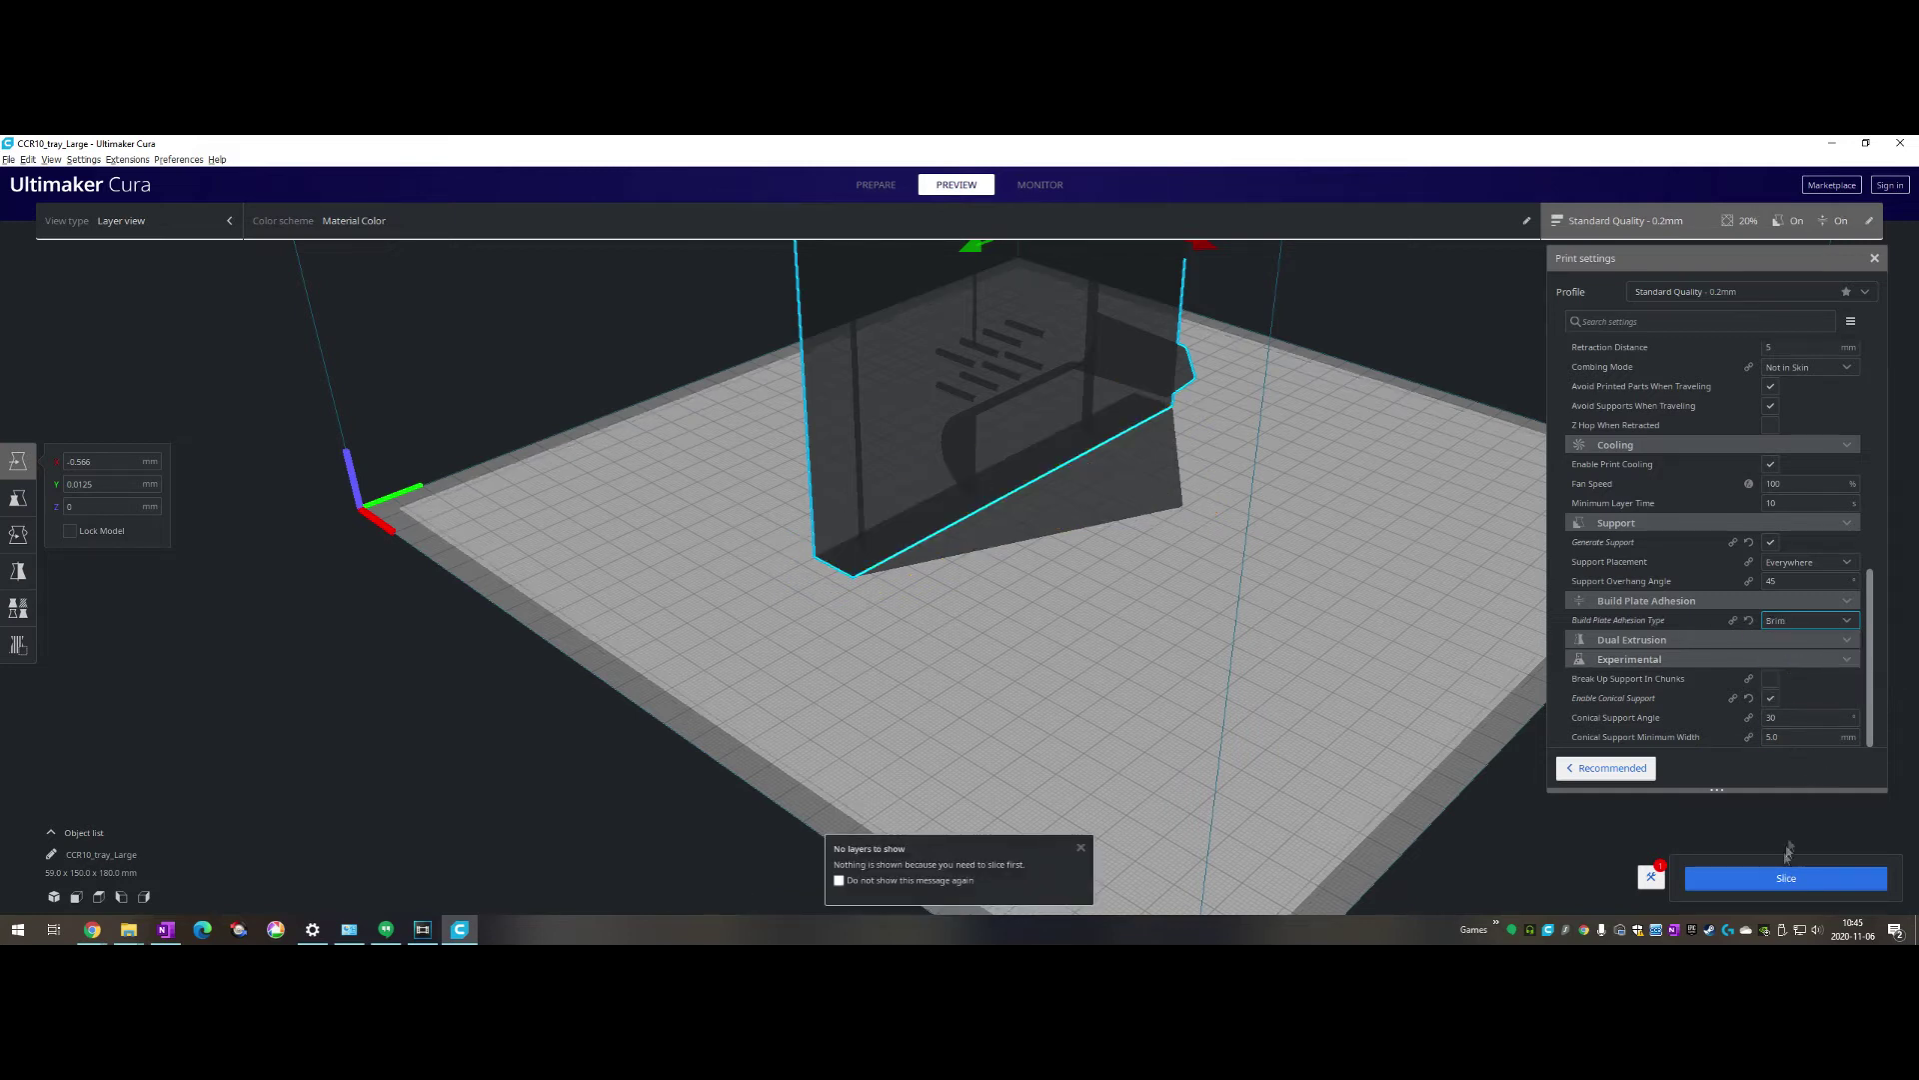
pyautogui.click(1749, 885)
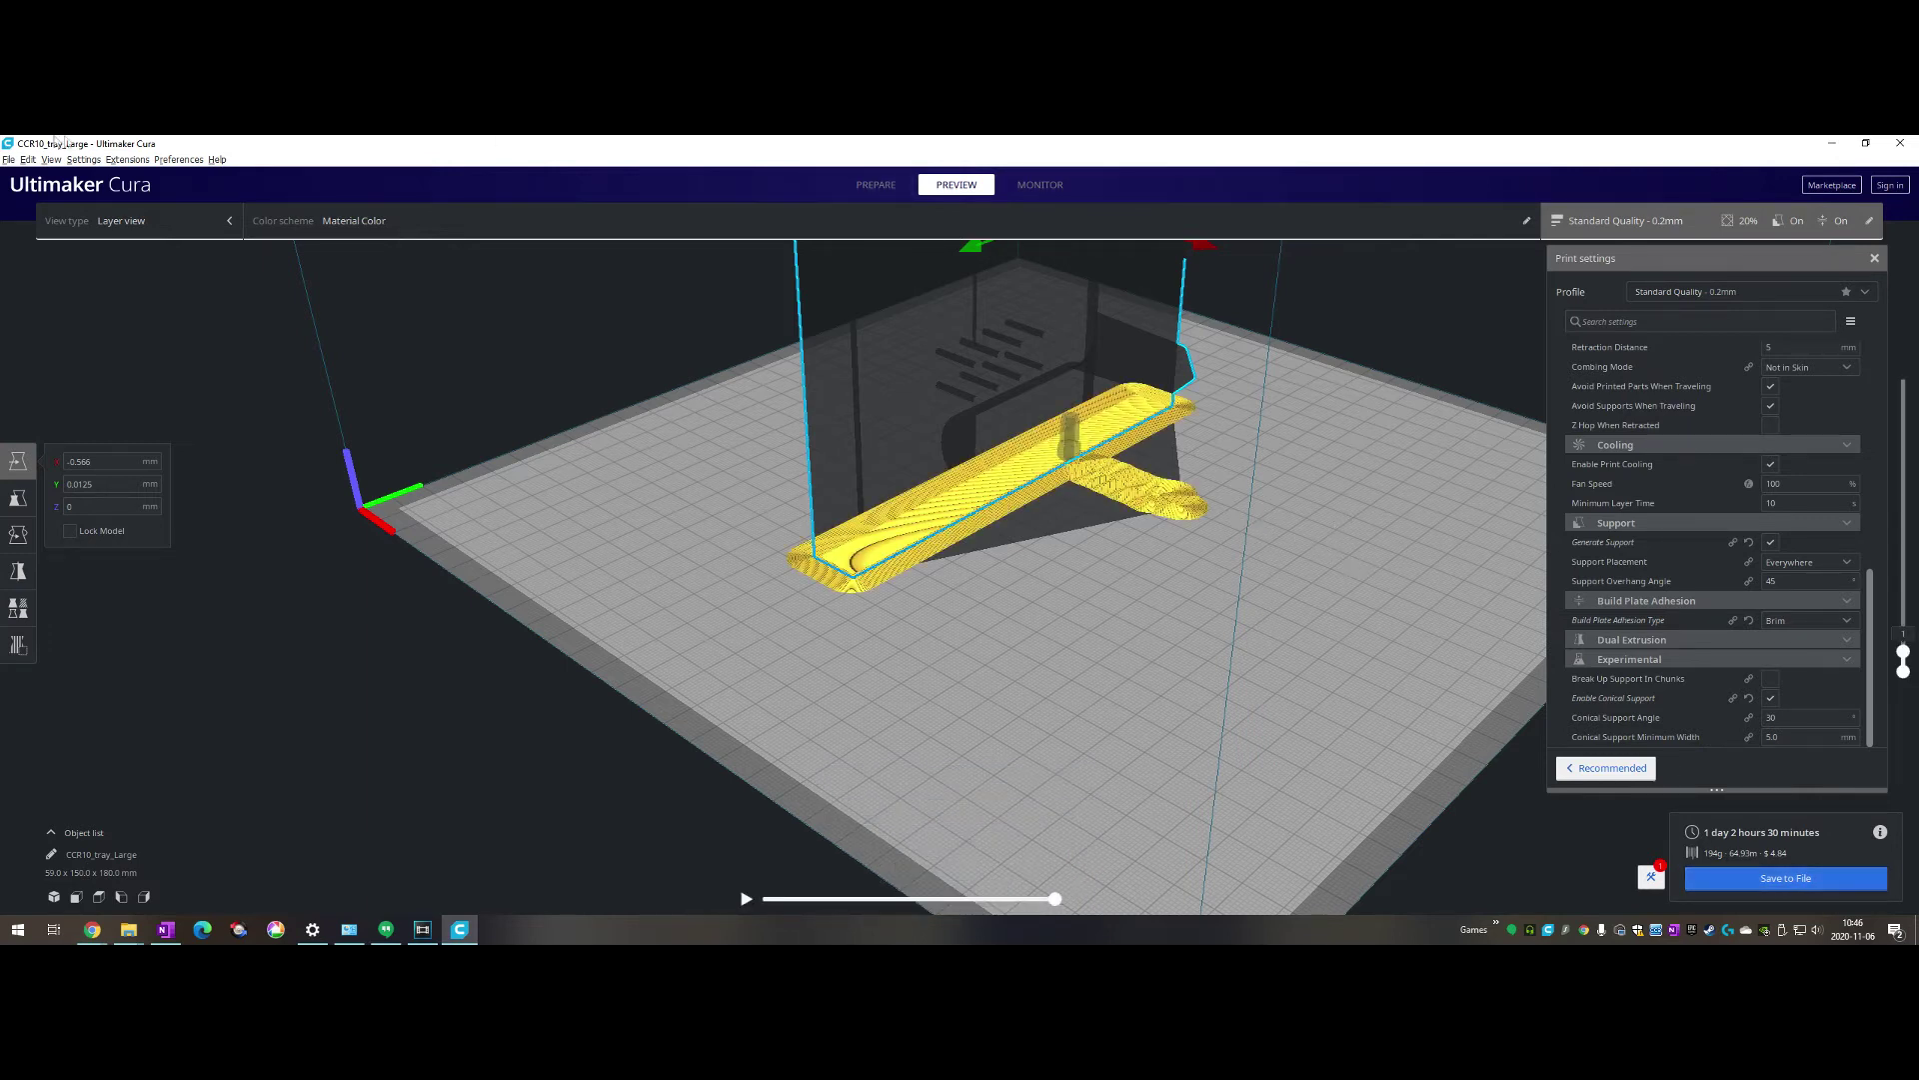
pyautogui.scroll(5, 1245, 527)
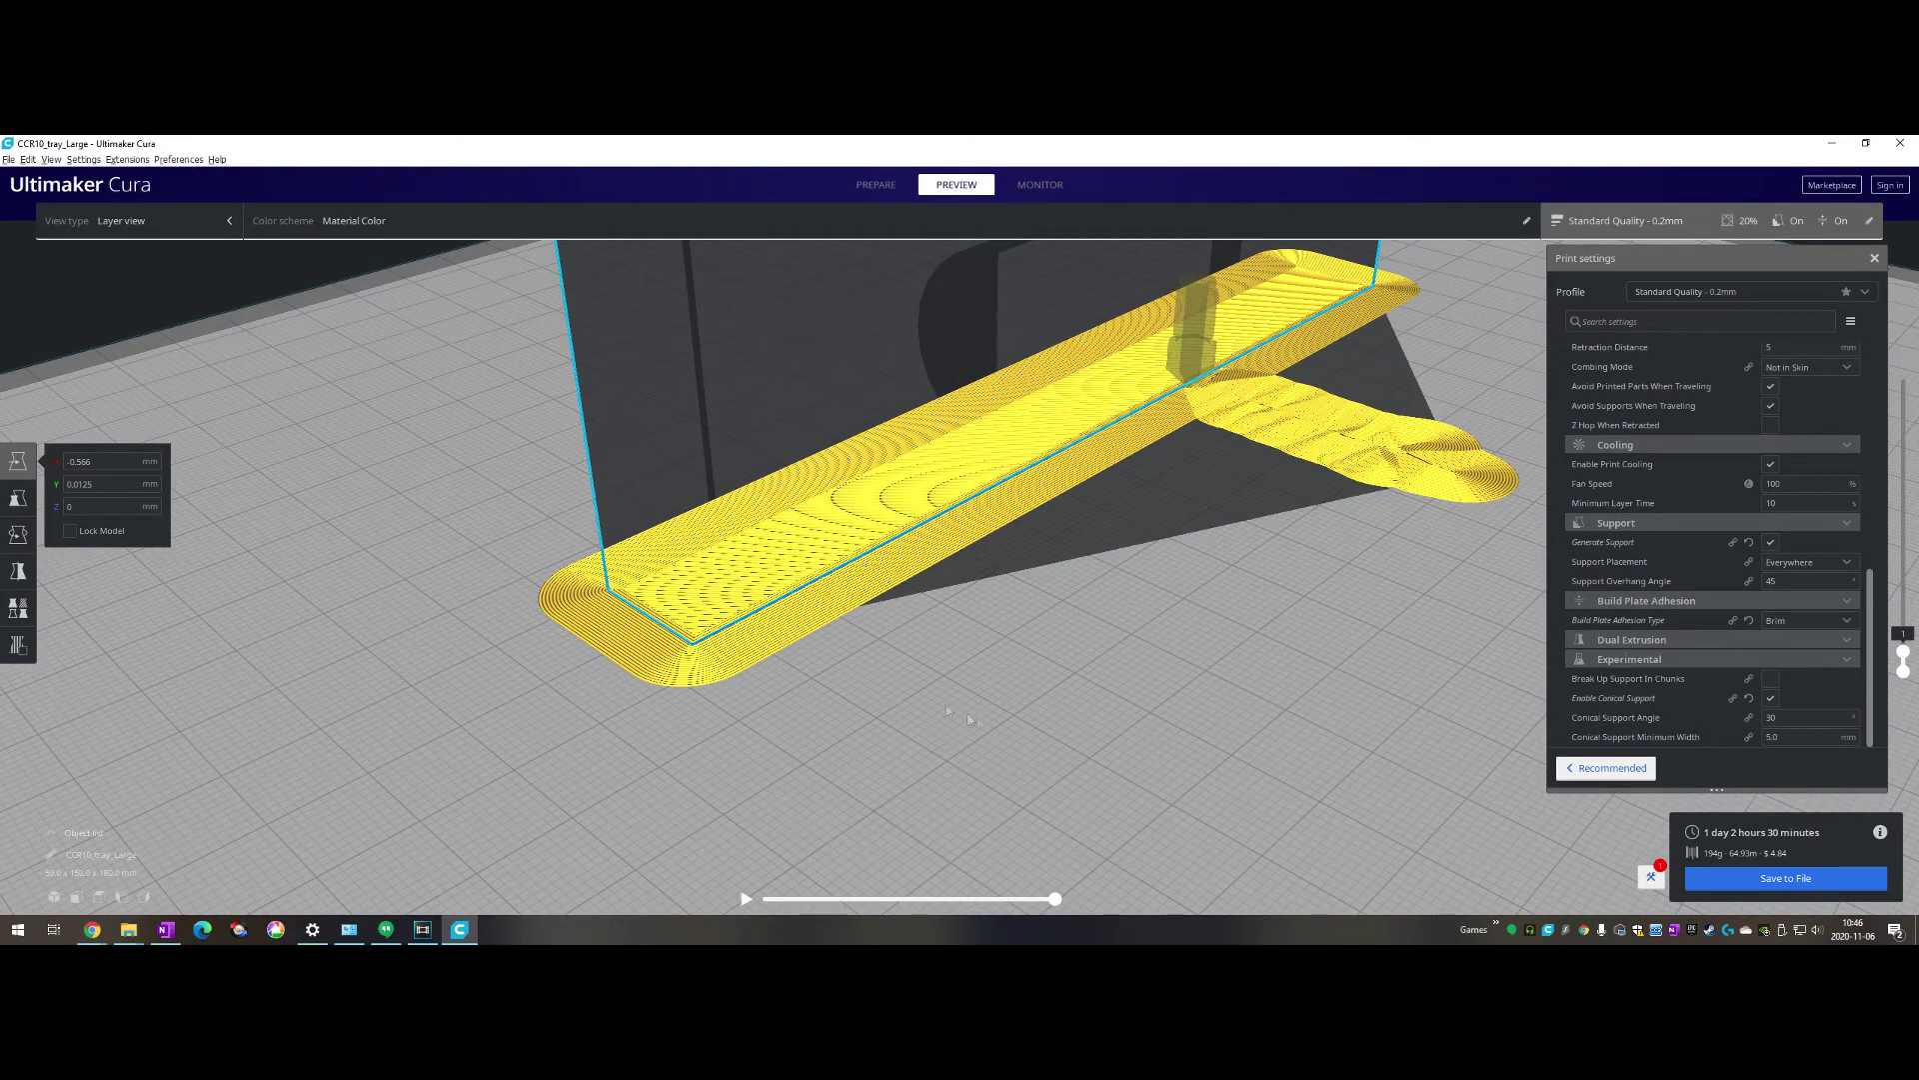
# Set the build plate adhesion type to Raft, then slice the tray again and inspect the raft's bottom lines on layer 1
pyautogui.moveTo(1903, 650); pyautogui.dragTo(1904, 620)
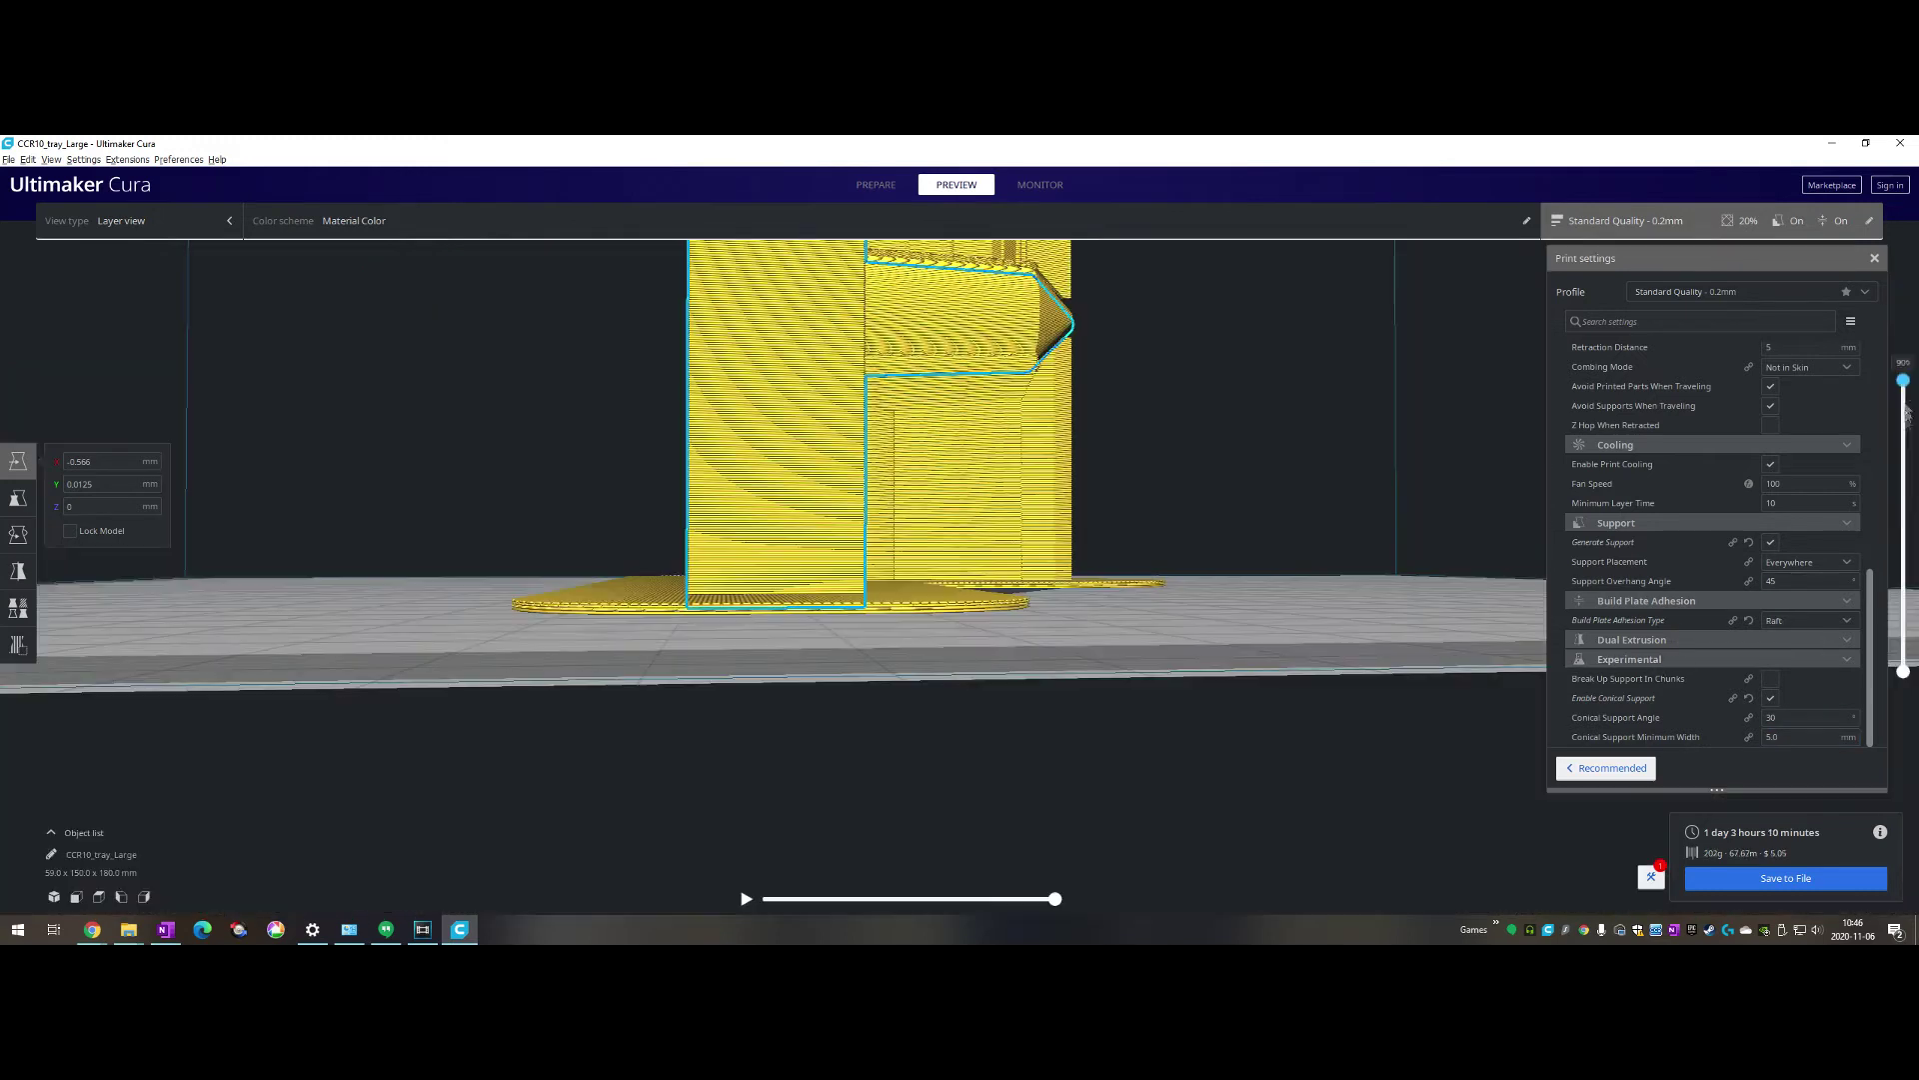
pyautogui.moveTo(1903, 365); pyautogui.dragTo(1901, 651)
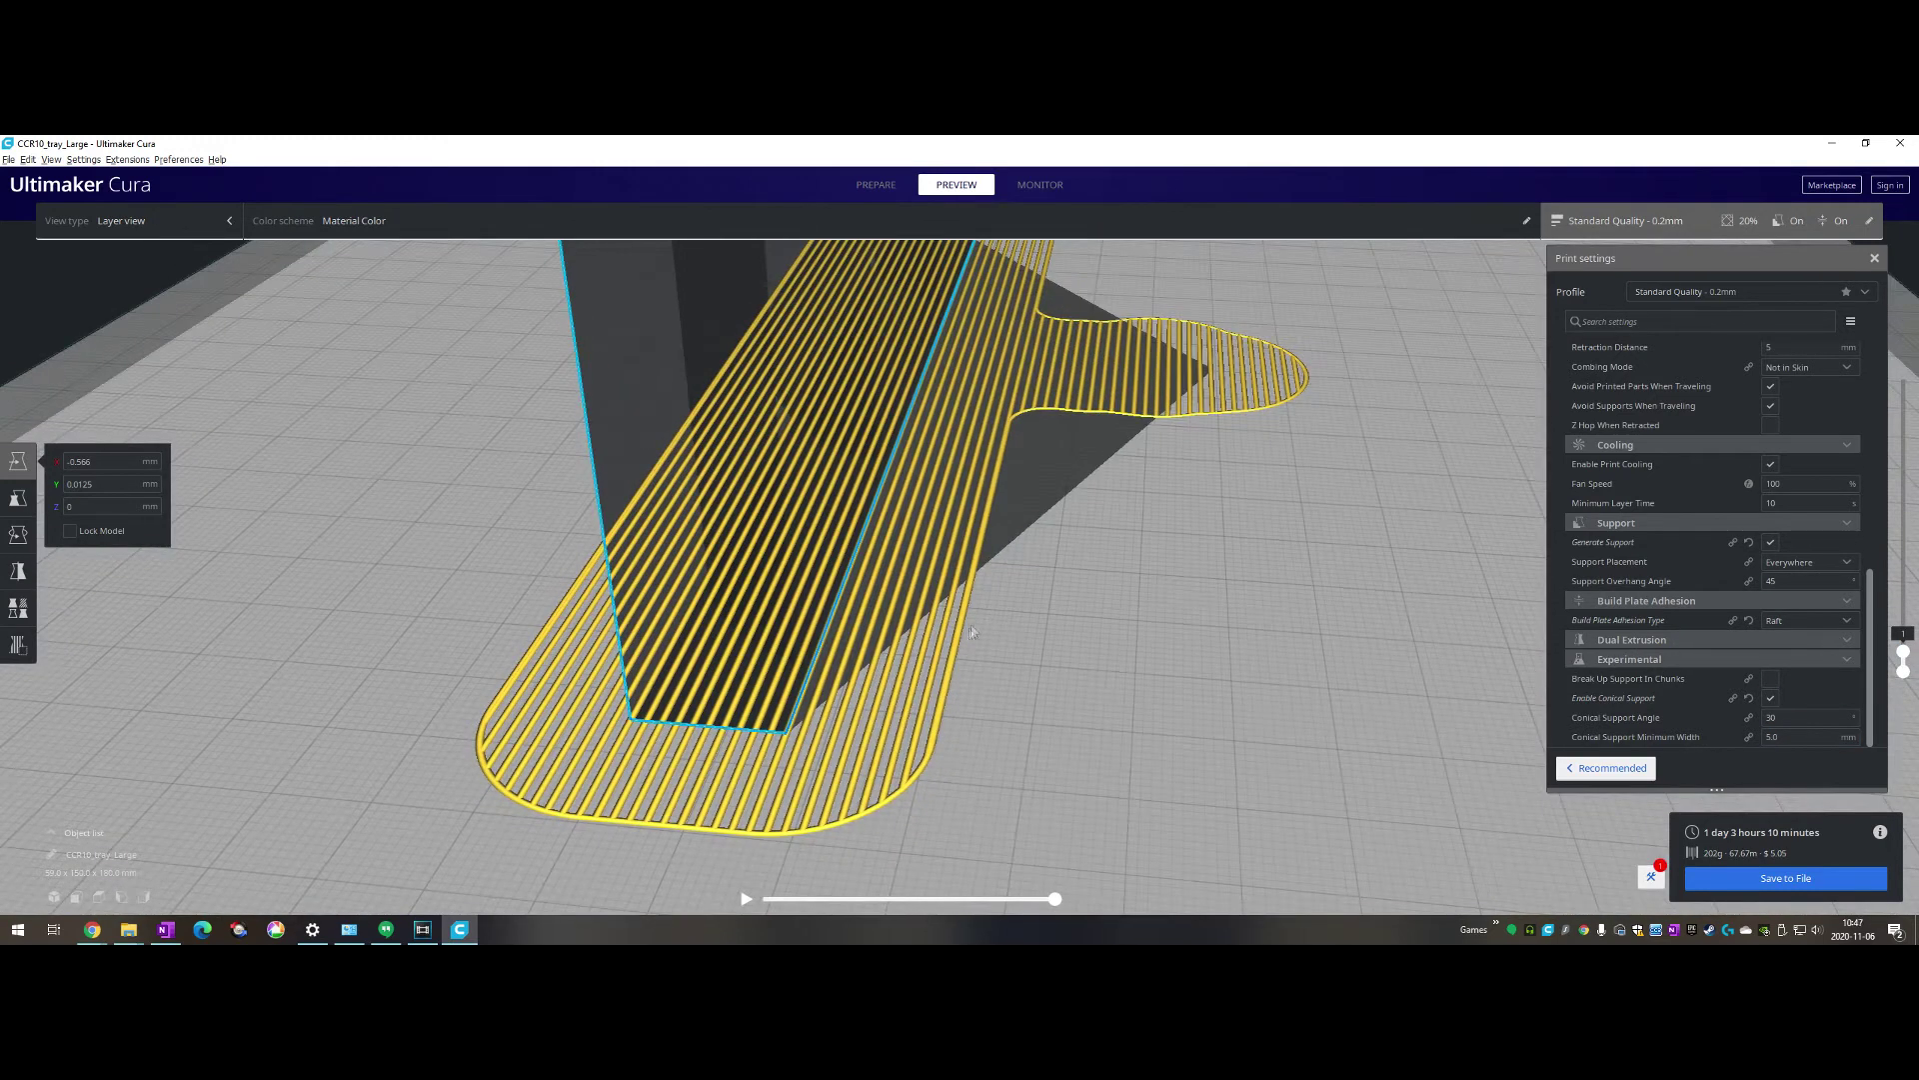
pyautogui.scroll(3, 600, 835)
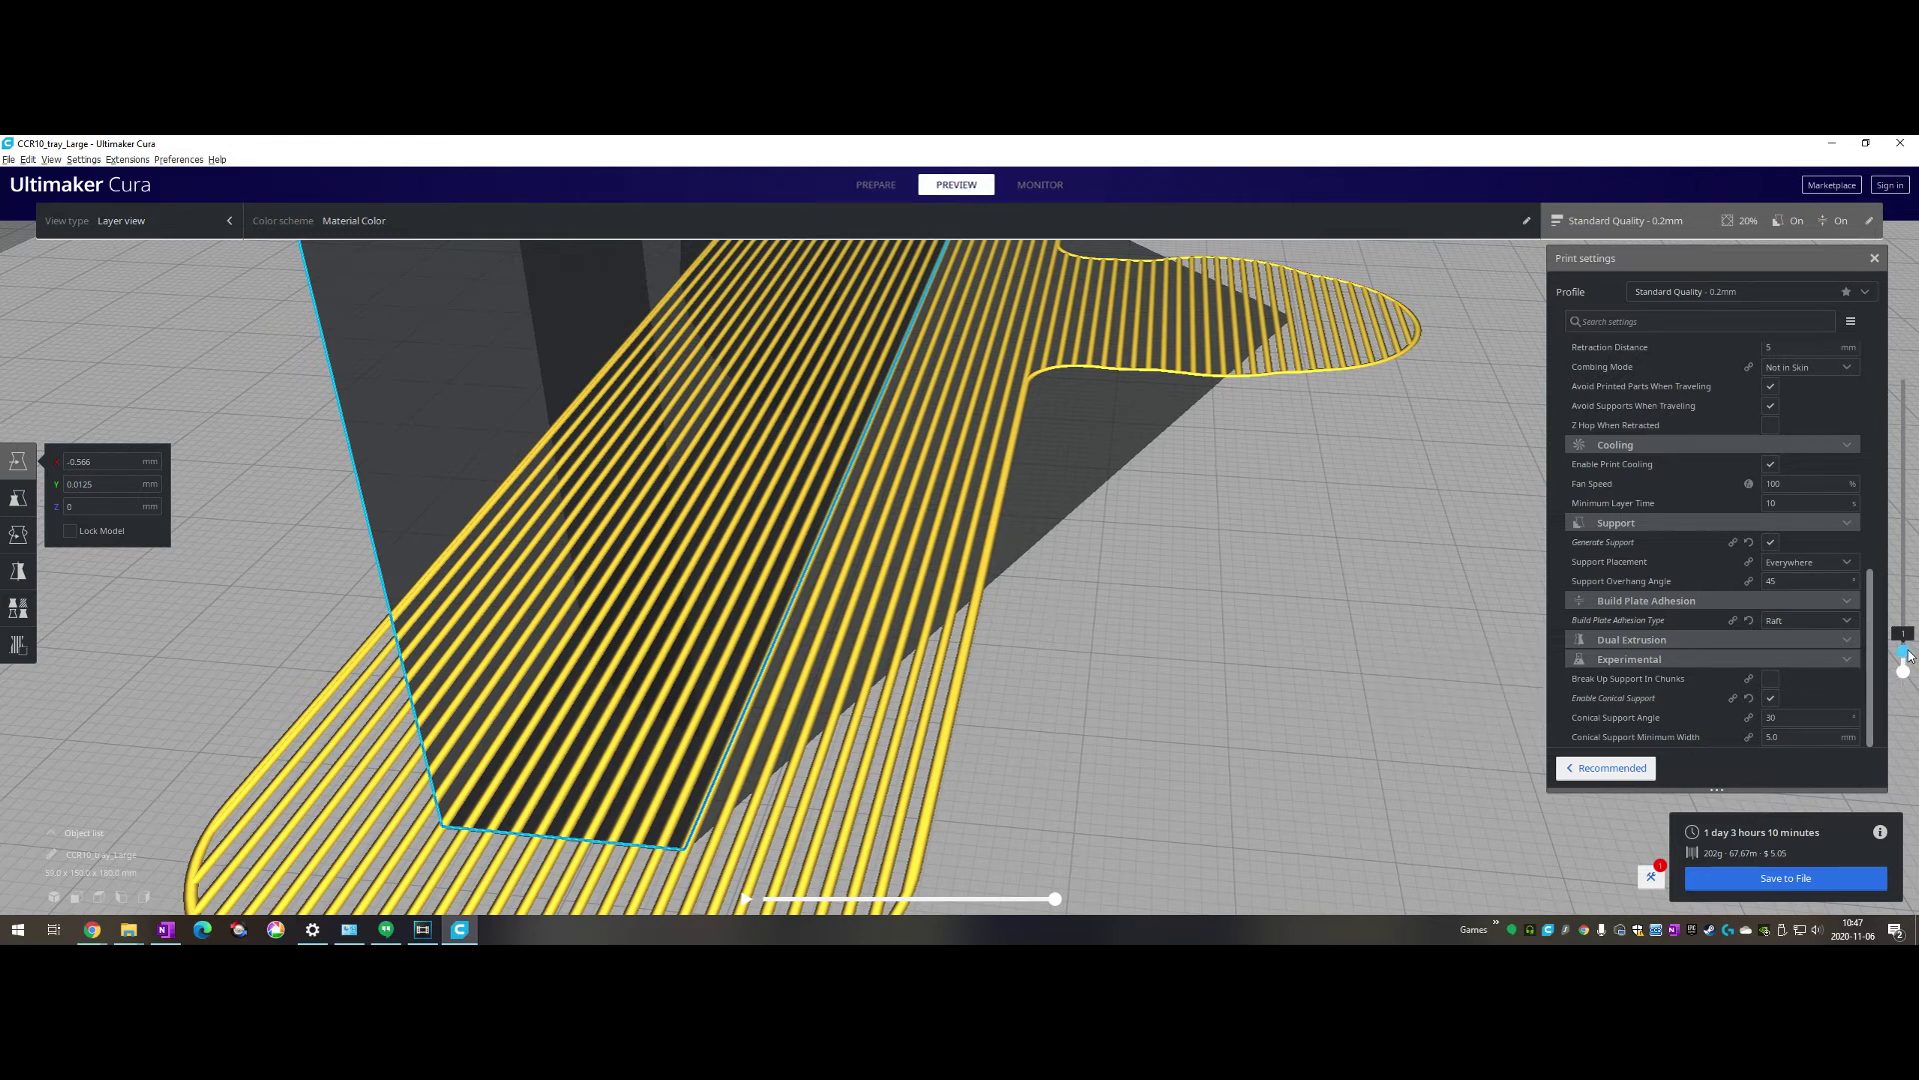
# Raise the layer preview to layer 4 and inspect the raft's dense top layers beneath the tray and support
pyautogui.press('Up')
pyautogui.press('Up')
pyautogui.press('Up')
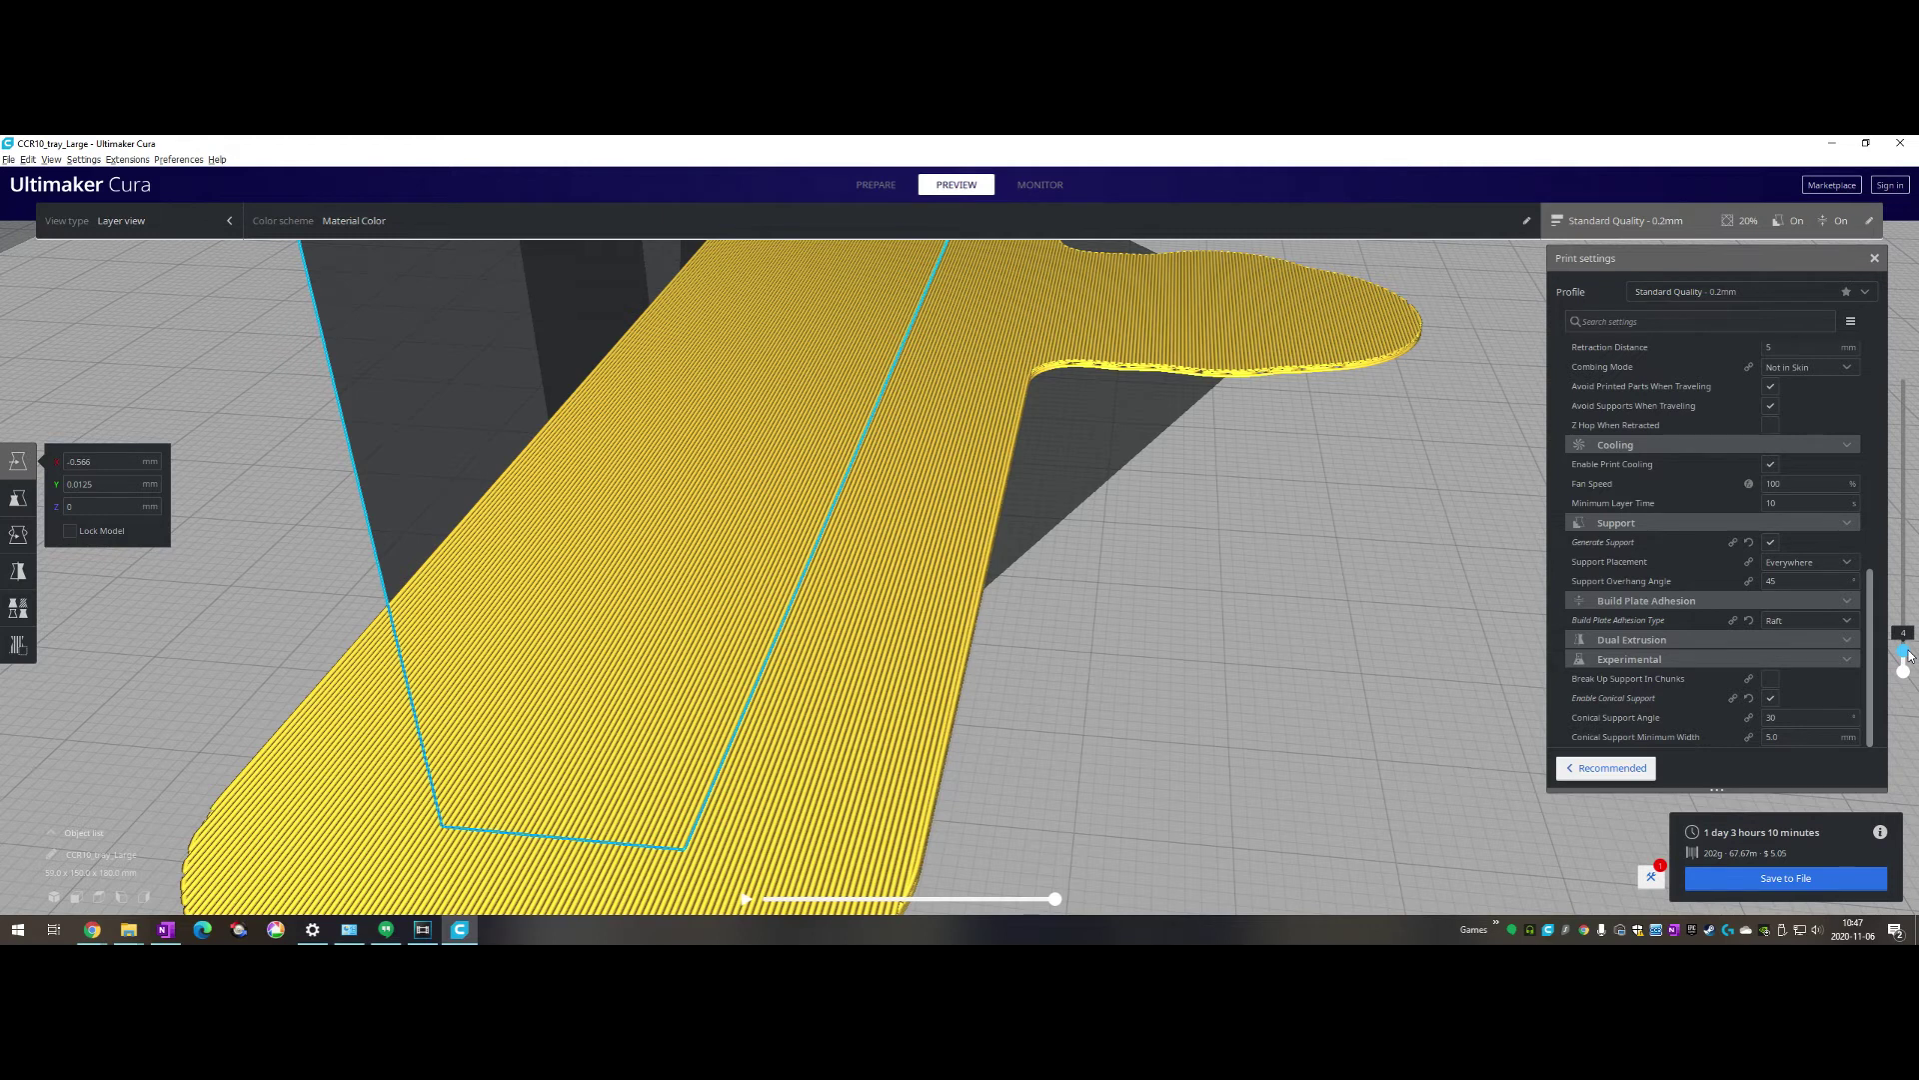
# Raise the layer preview to layer 16 and inspect how the tray's infill and the support build up on the raft
pyautogui.press('Up')
pyautogui.press('Up')
pyautogui.press('Up')
pyautogui.press('Up')
pyautogui.press('Up')
pyautogui.press('Up')
pyautogui.press('Up')
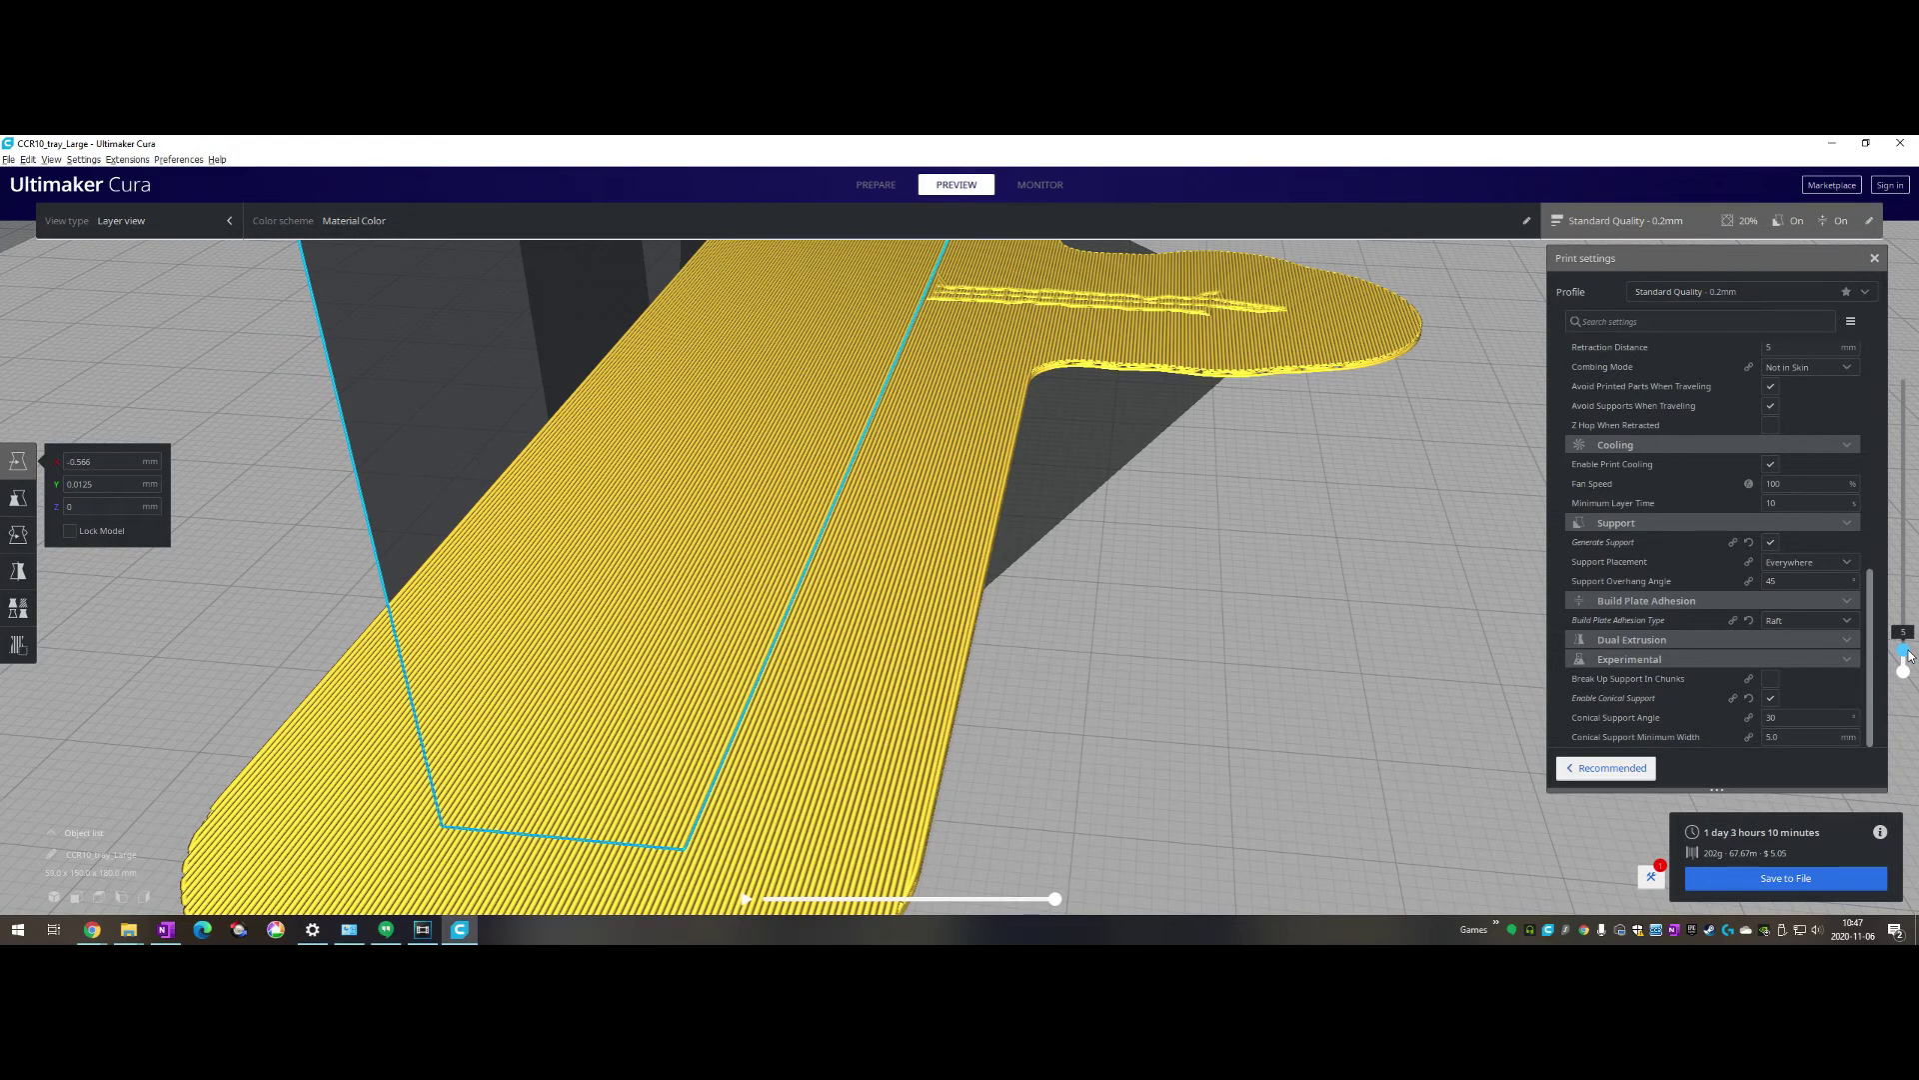
pyautogui.press('Up')
pyautogui.press('Up')
pyautogui.press('Up')
pyautogui.press('Up')
pyautogui.press('Up')
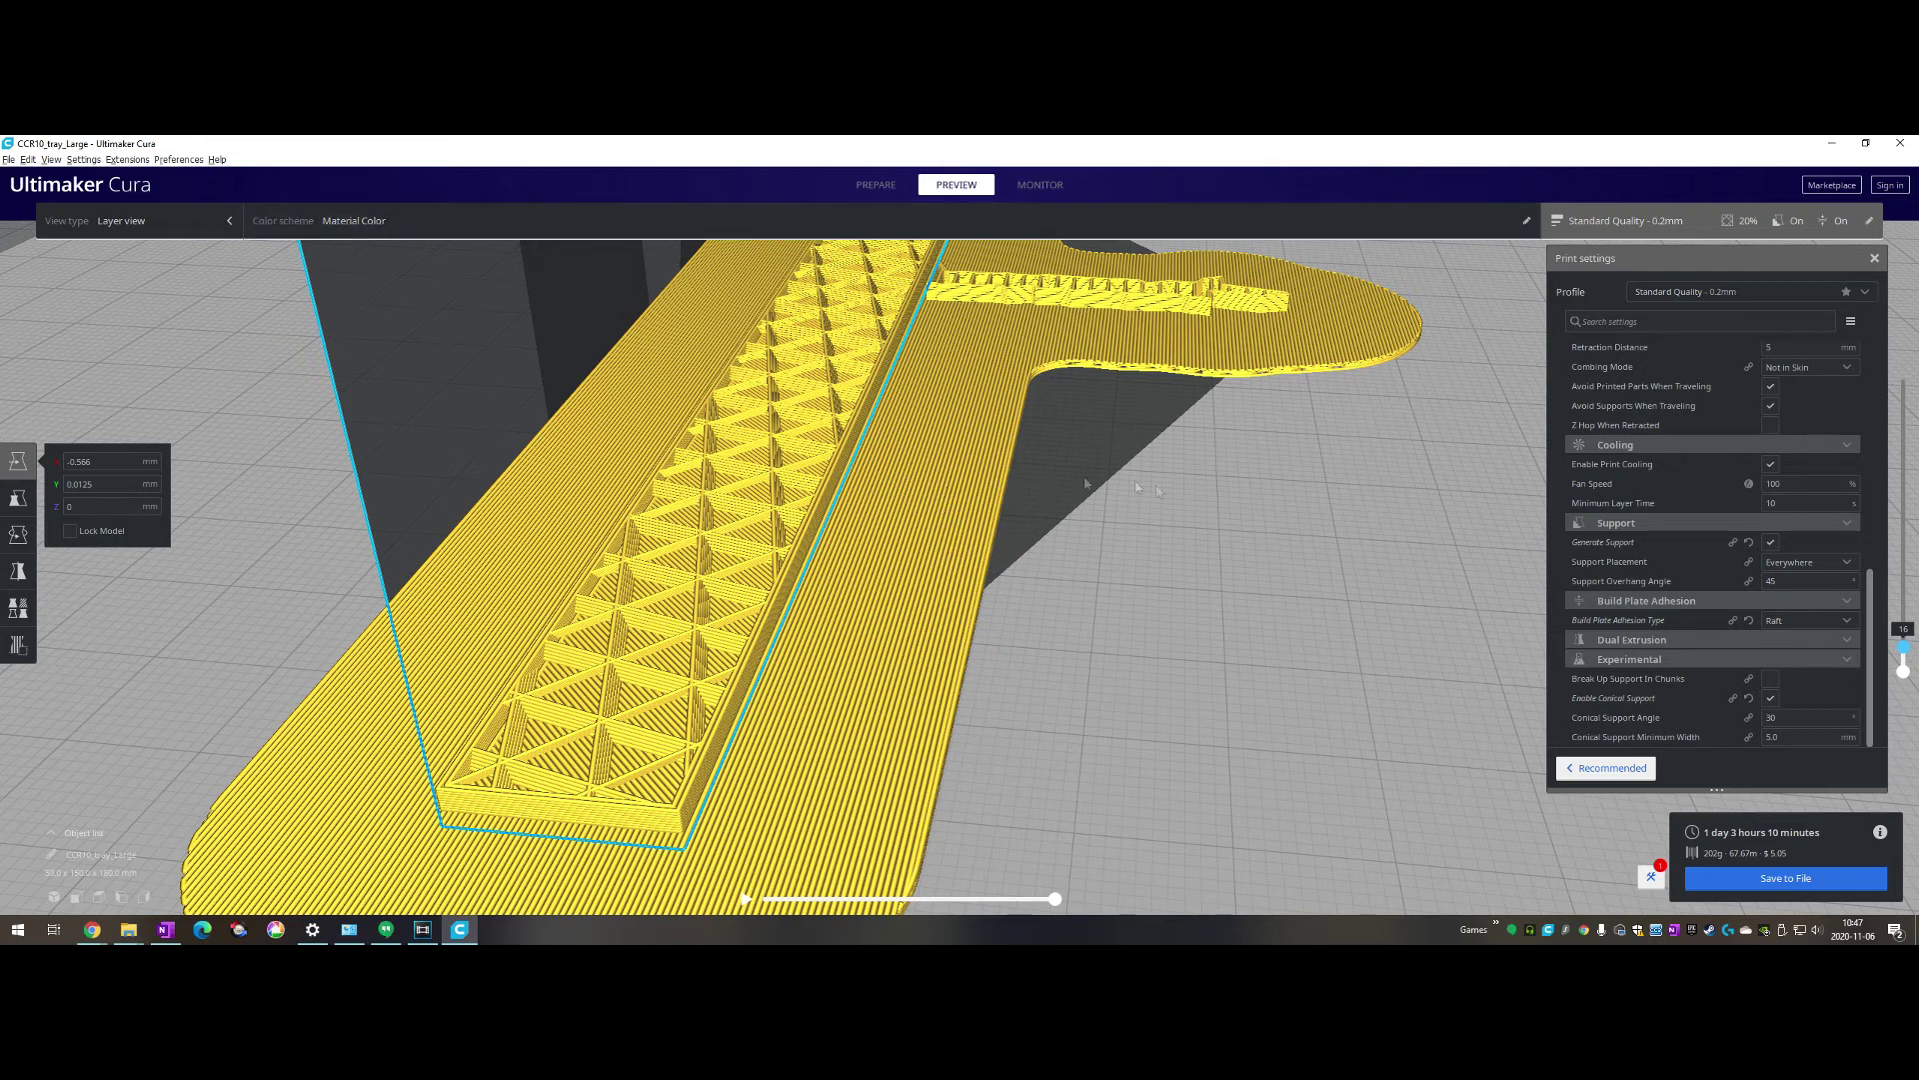
pyautogui.scroll(-6, 847, 738)
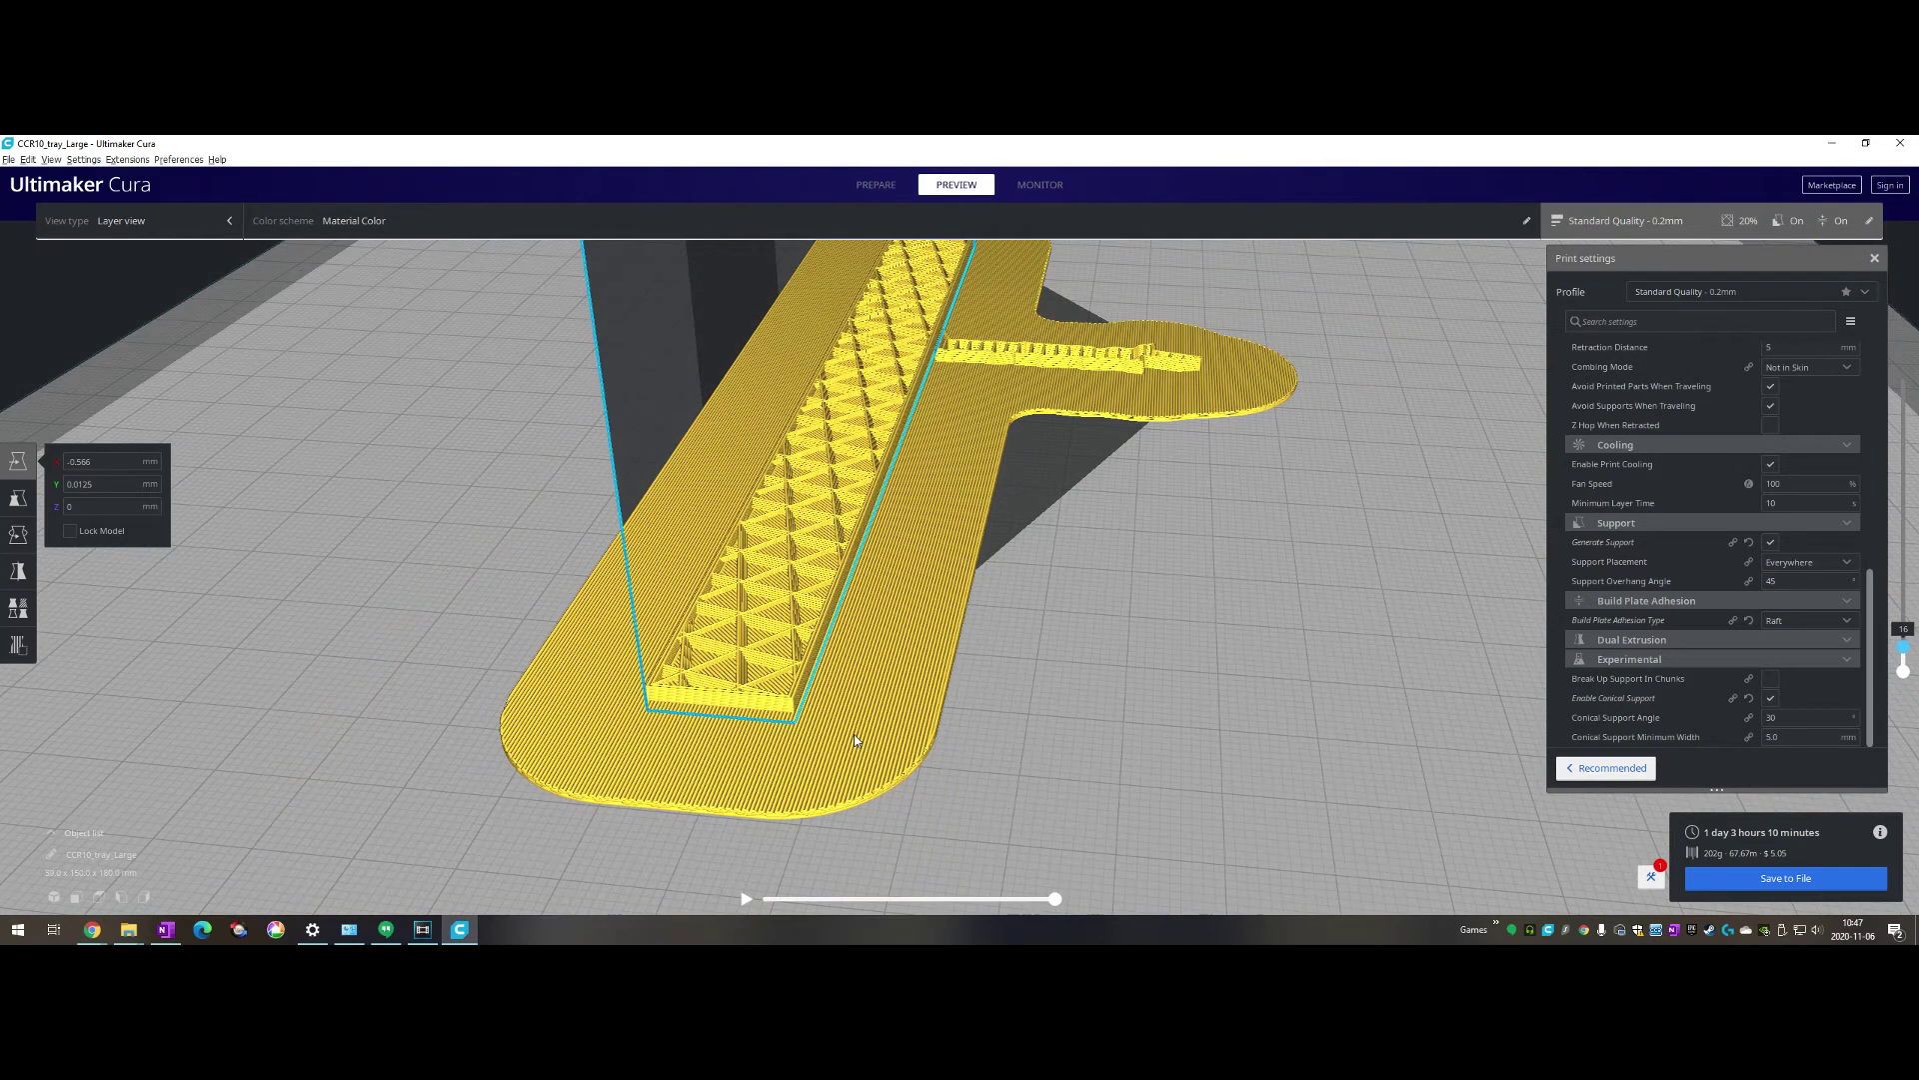